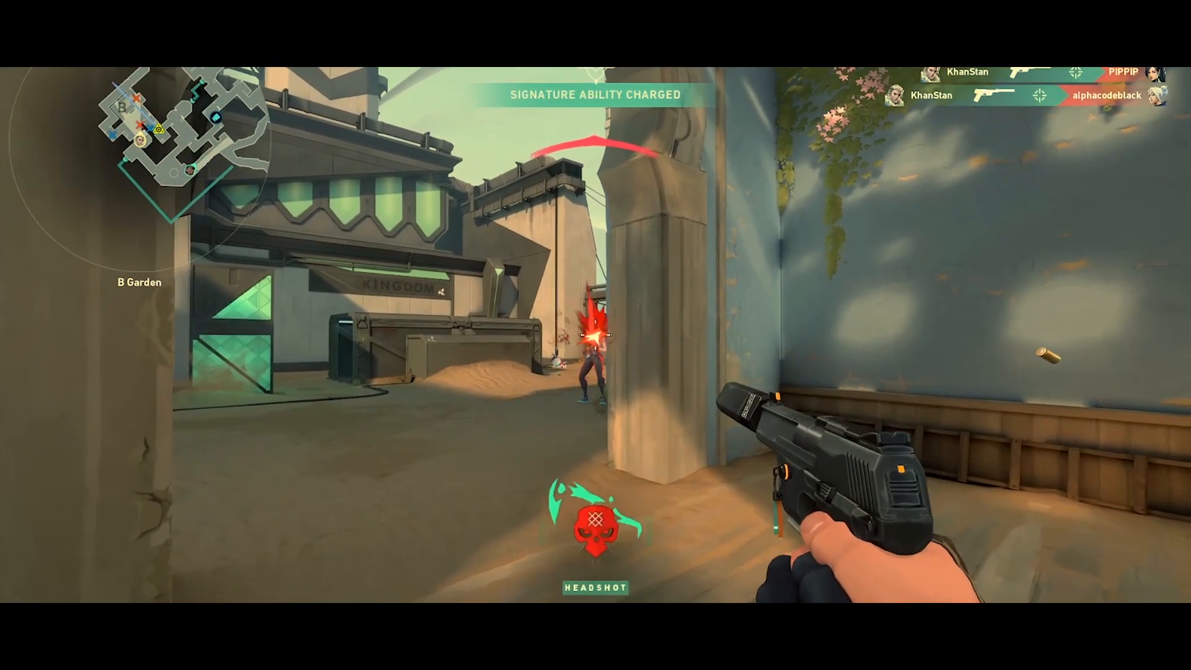
pyautogui.press('r')
pyautogui.press('w')
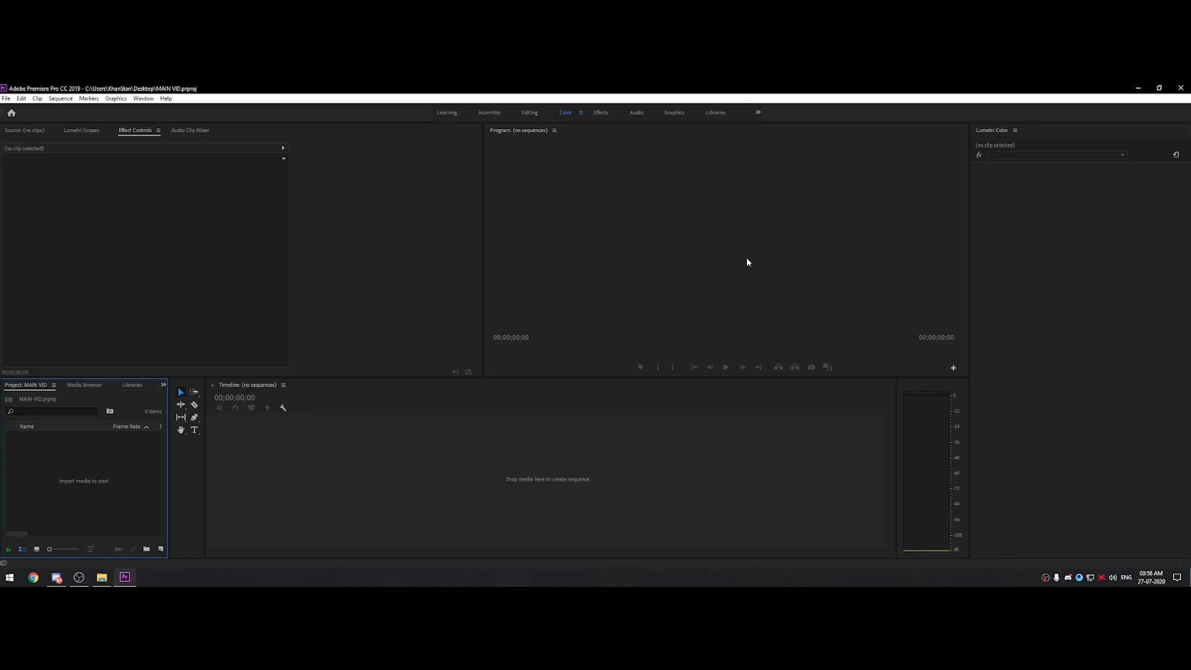
pyautogui.click(555, 131)
pyautogui.click(533, 189)
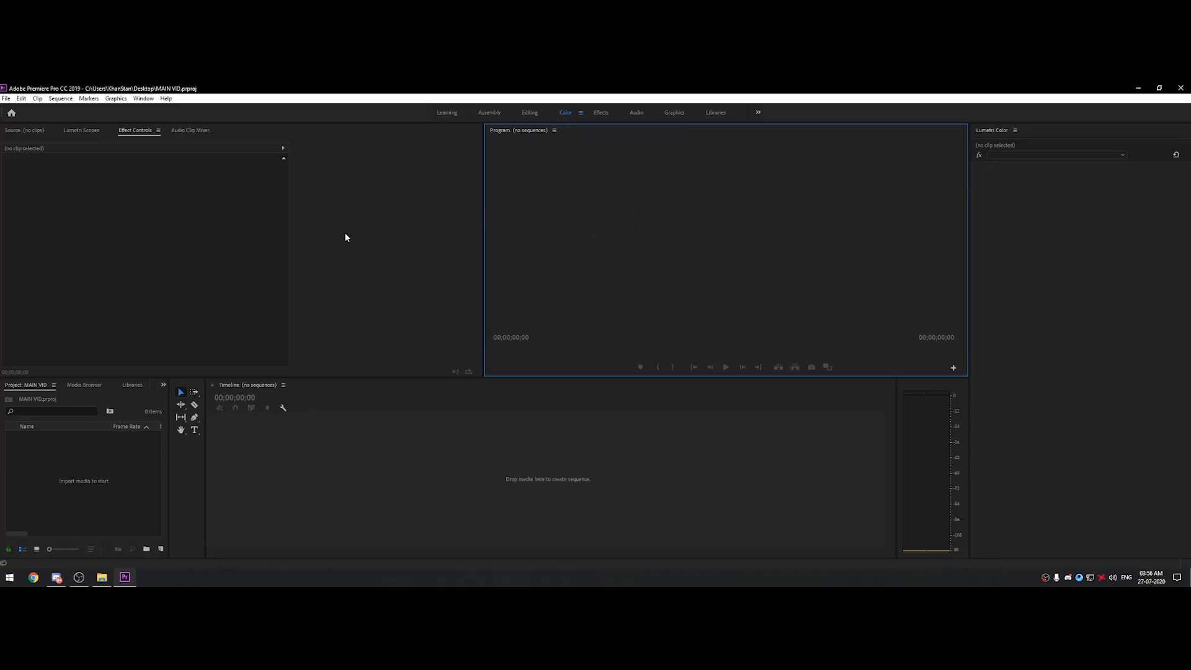
pyautogui.click(462, 474)
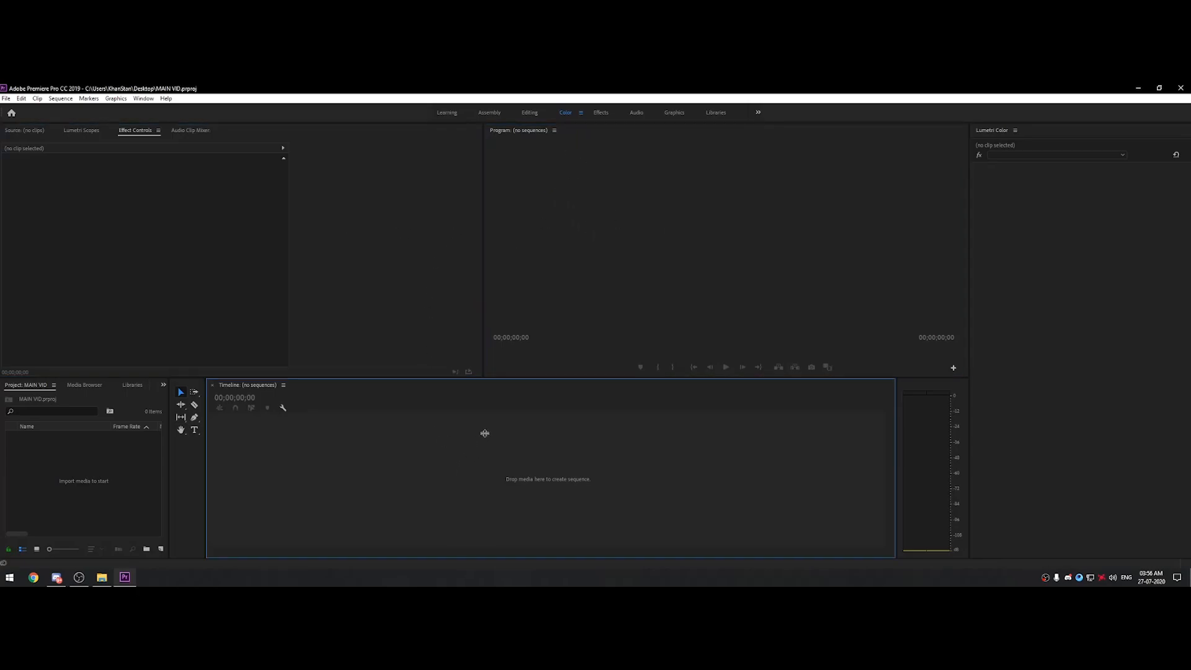
pyautogui.click(143, 455)
pyautogui.click(414, 258)
pyautogui.click(627, 279)
pyautogui.click(495, 465)
pyautogui.click(161, 486)
pyautogui.click(235, 304)
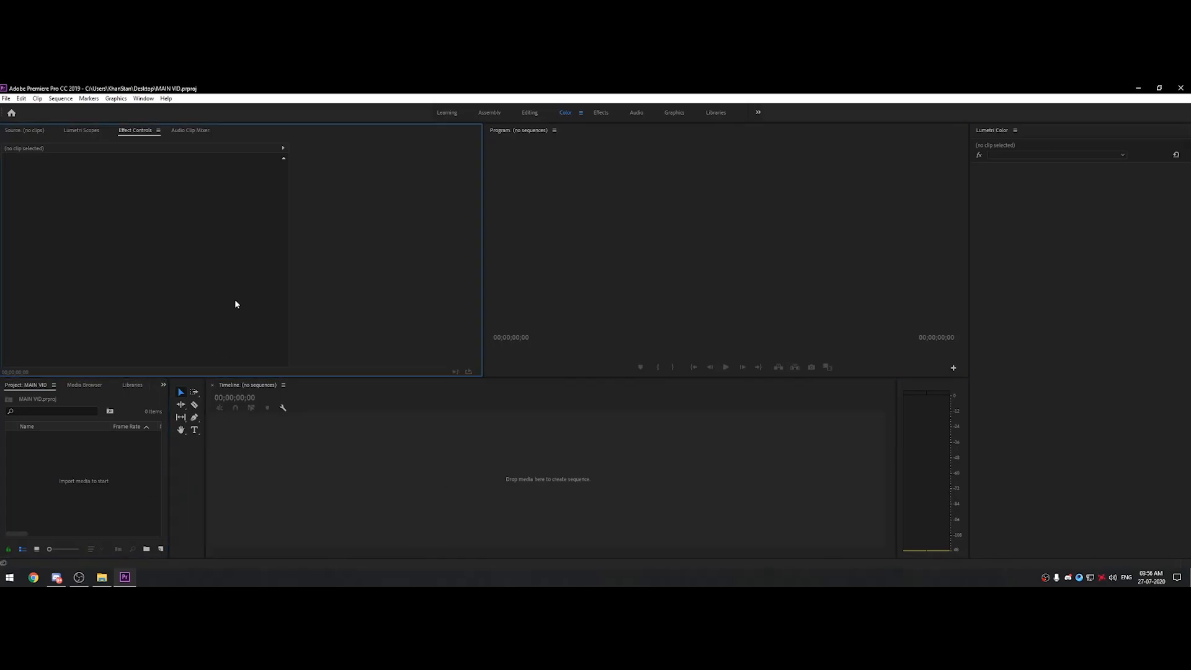
pyautogui.click(661, 290)
pyautogui.click(481, 490)
pyautogui.click(87, 489)
pyautogui.click(1085, 269)
pyautogui.click(764, 313)
pyautogui.click(539, 451)
pyautogui.click(306, 314)
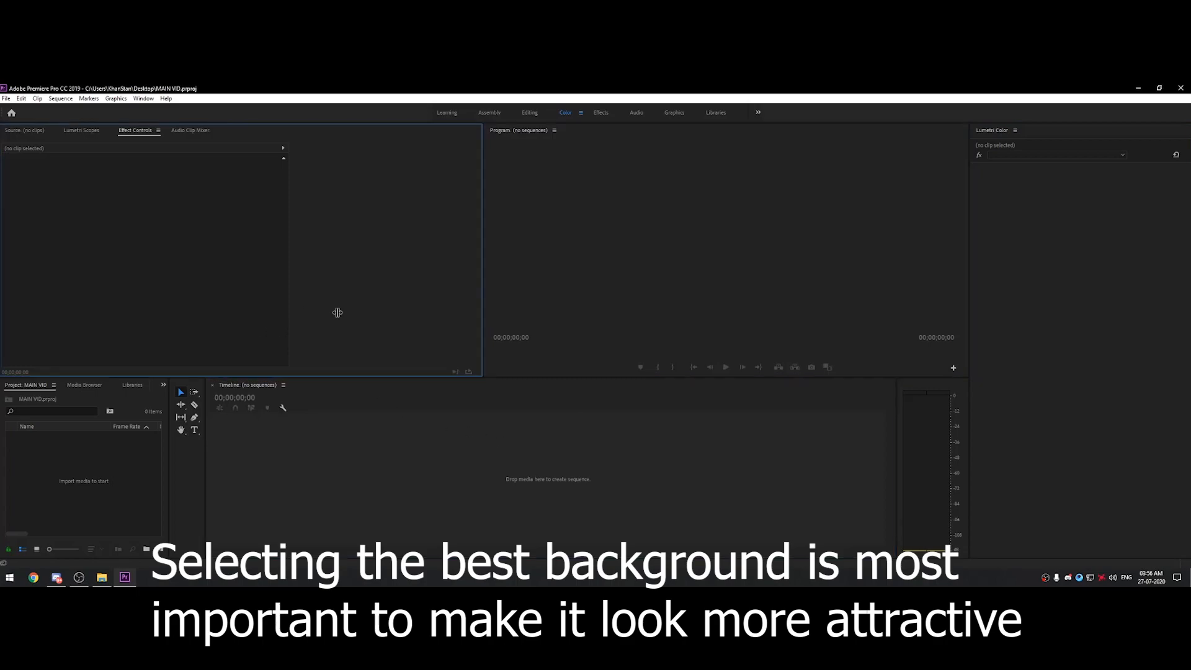
pyautogui.click(655, 336)
pyautogui.click(559, 449)
pyautogui.click(99, 468)
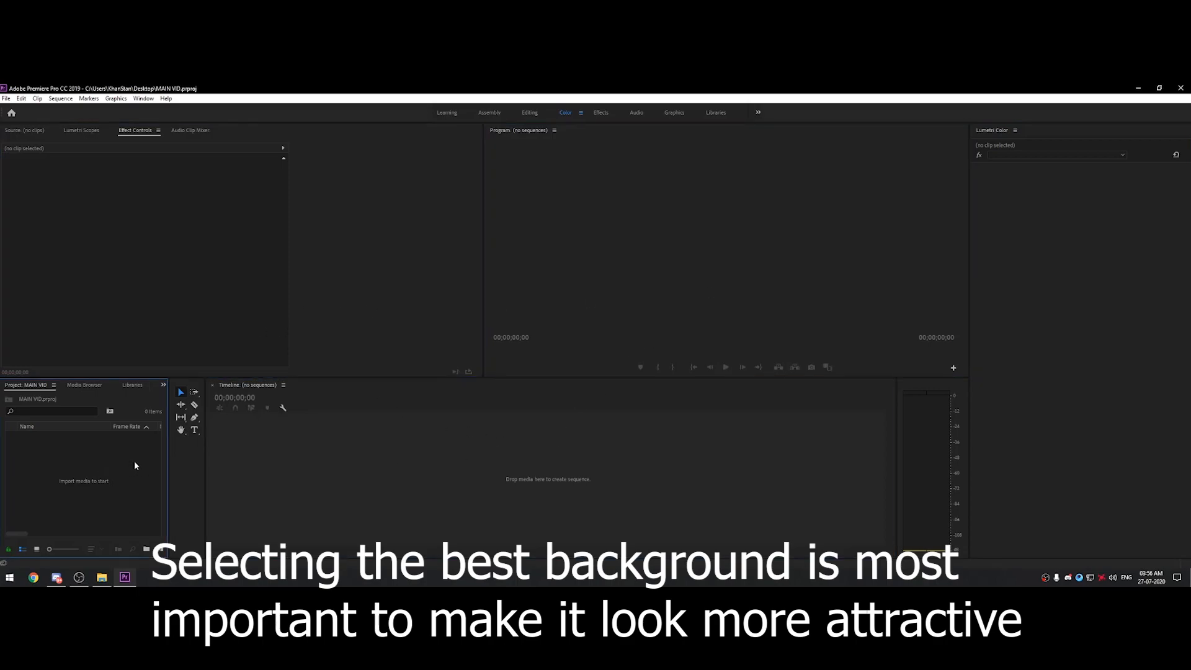
pyautogui.click(191, 467)
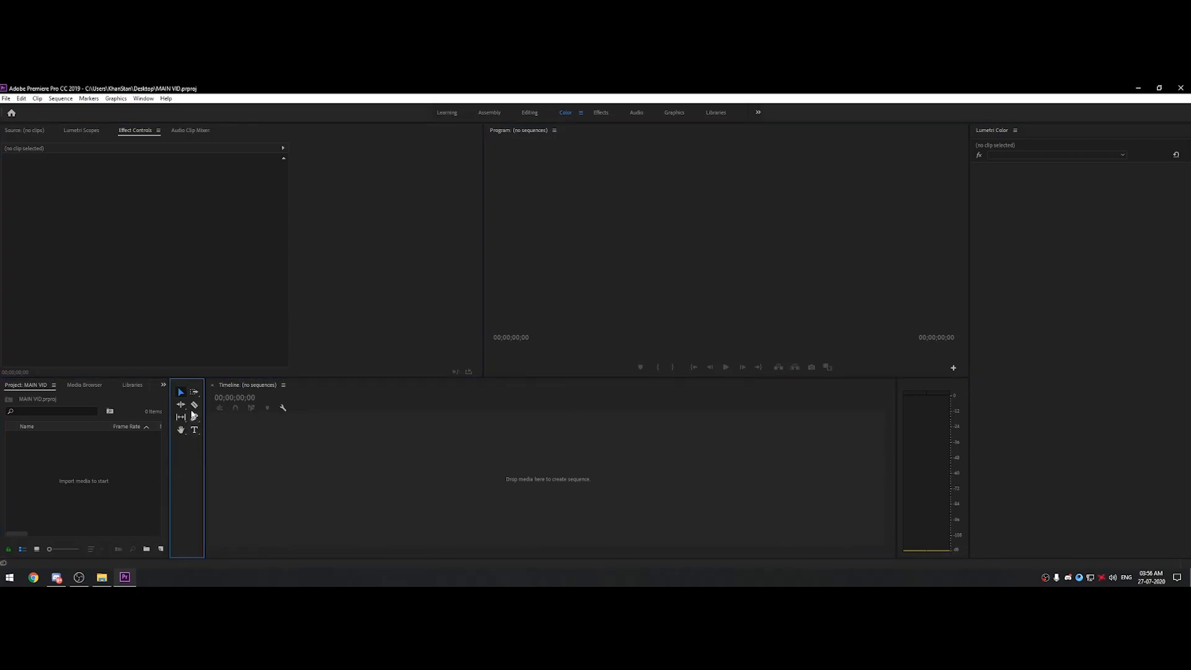
# Create a new sequence named SNIPER MONTAGE with the custom 1920x1080 60 fps preset.
pyautogui.rightClick(113, 464)
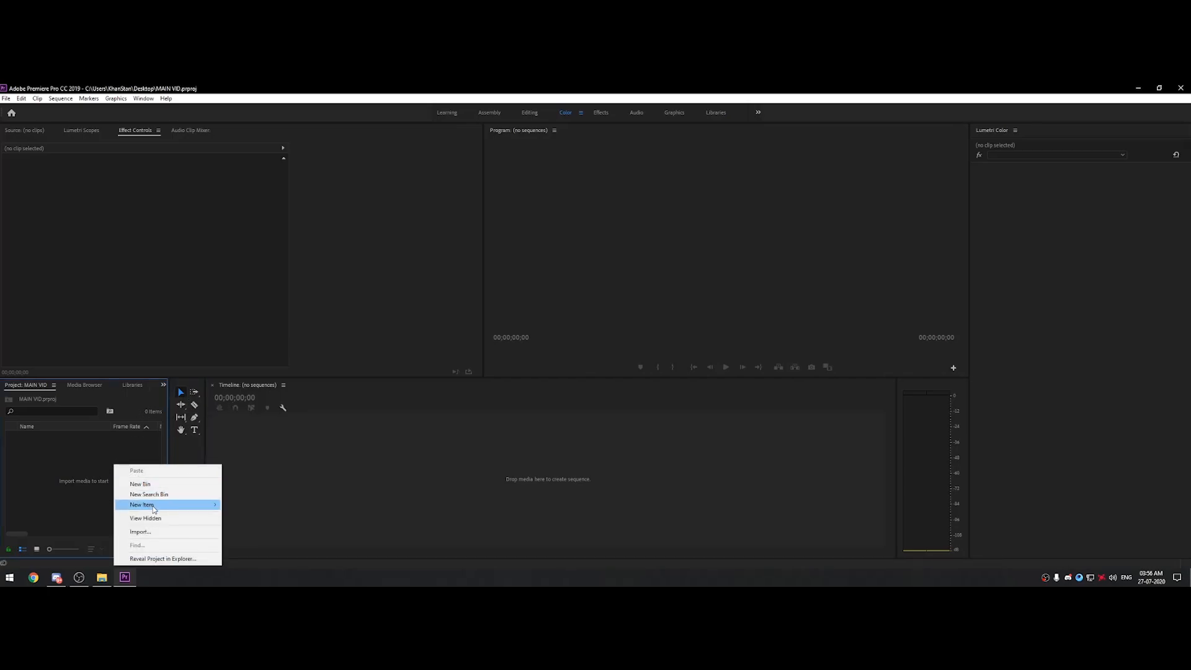
pyautogui.moveTo(154, 508)
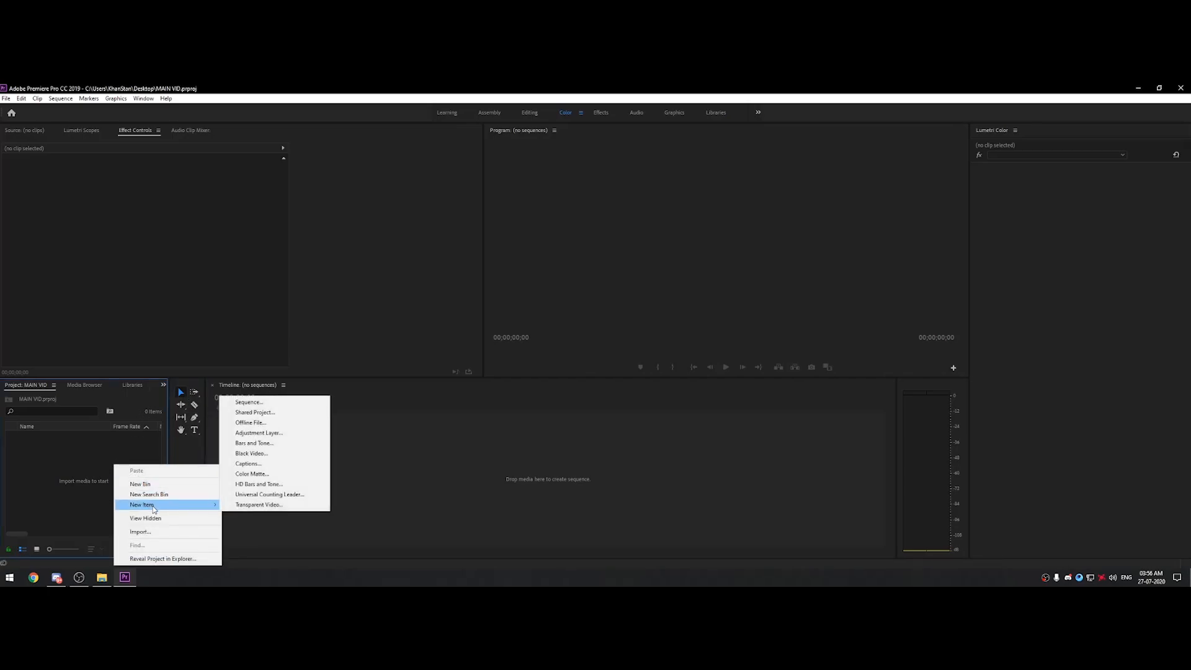
pyautogui.click(249, 402)
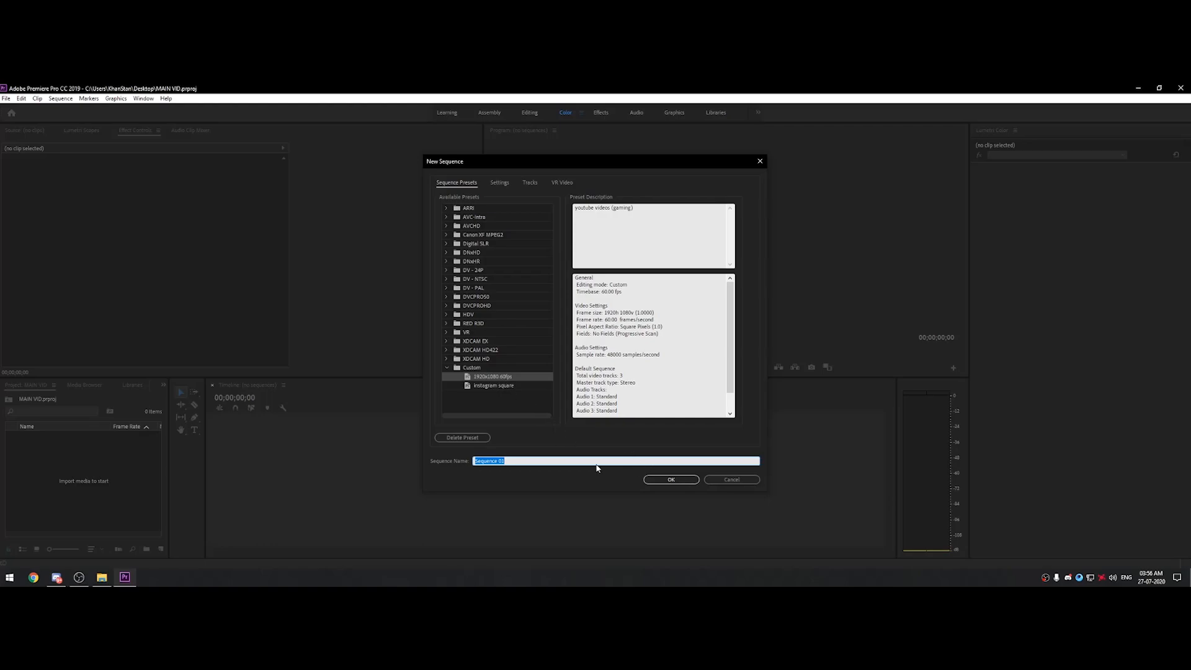
pyautogui.write('SNIPER MONTAGE')
pyautogui.click(656, 480)
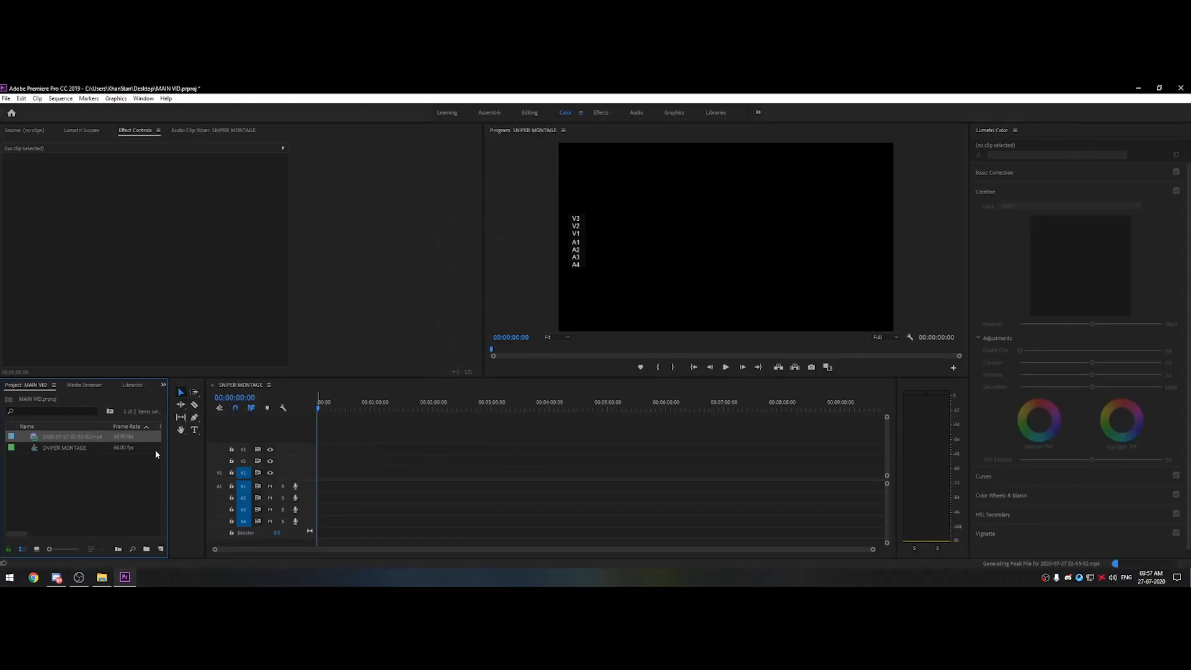
pyautogui.click(114, 475)
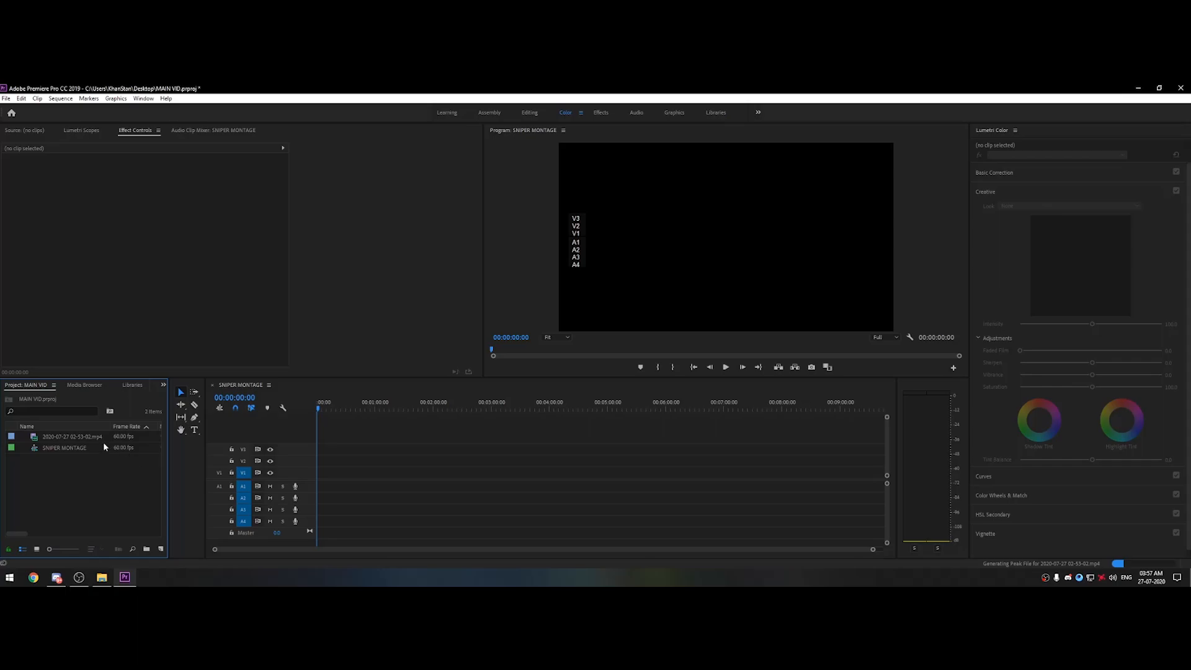
pyautogui.moveTo(96, 437); pyautogui.dragTo(321, 479)
pyautogui.click(671, 348)
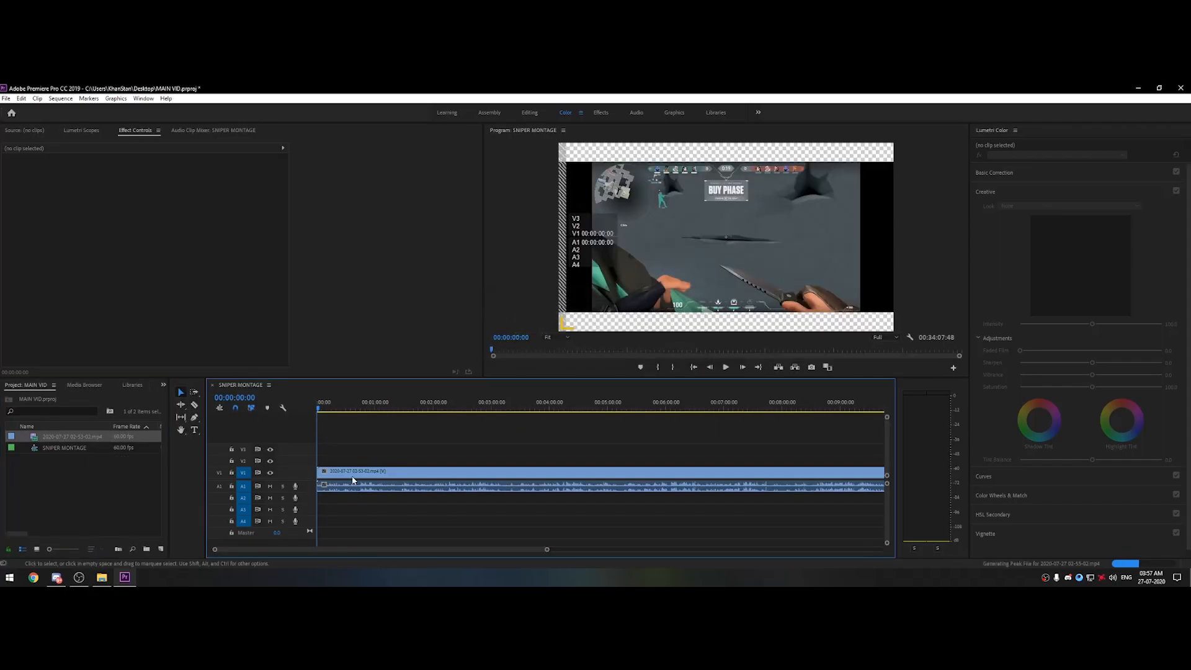
# Enlarge the gameplay clip to a scale of about 125 to fill the frame, and preview its beginning.
pyautogui.click(424, 471)
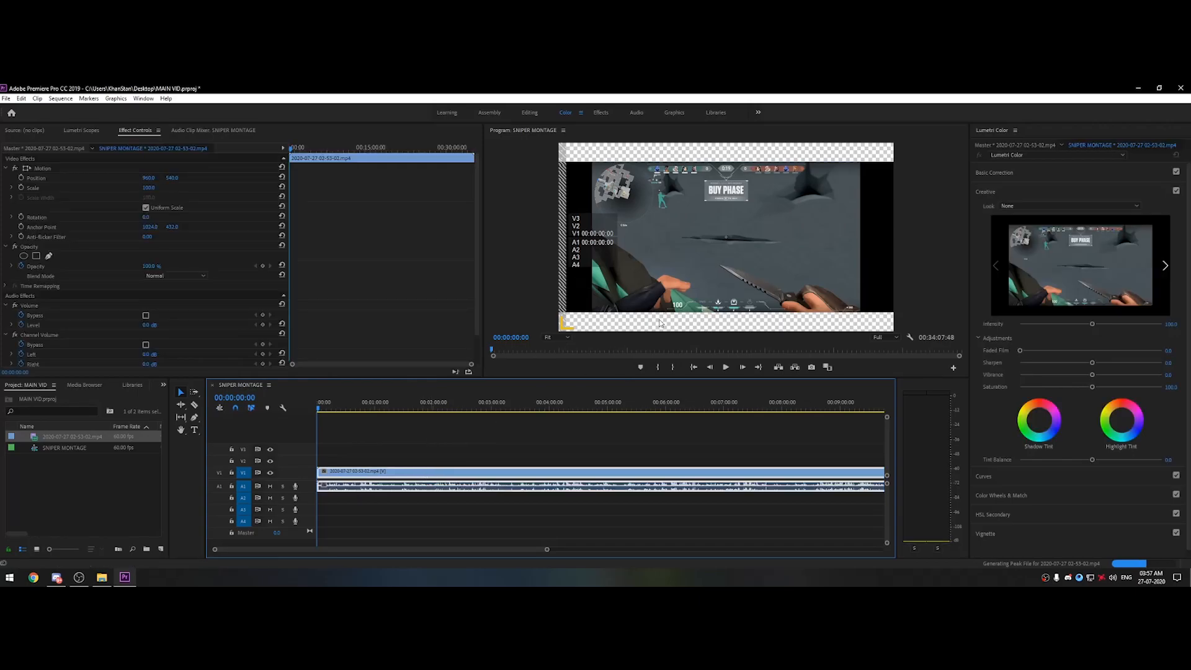
pyautogui.click(714, 269)
pyautogui.click(740, 211)
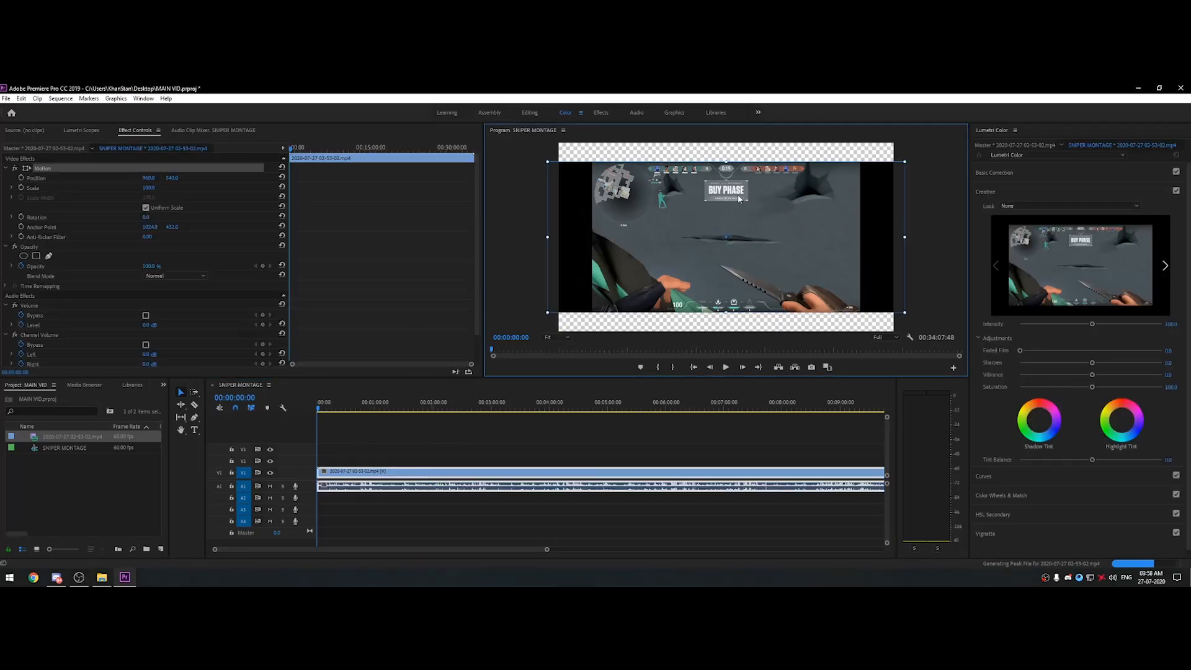
pyautogui.moveTo(726, 163); pyautogui.dragTo(729, 154)
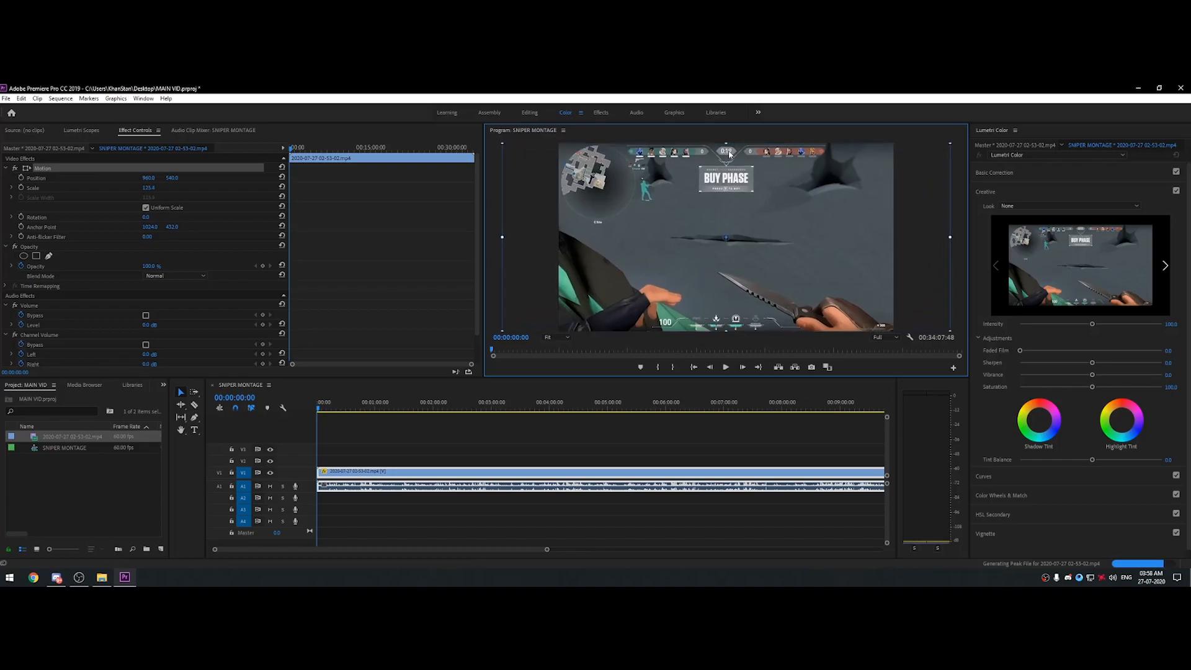
pyautogui.click(493, 249)
pyautogui.moveTo(318, 413); pyautogui.dragTo(355, 428)
pyautogui.press('space')
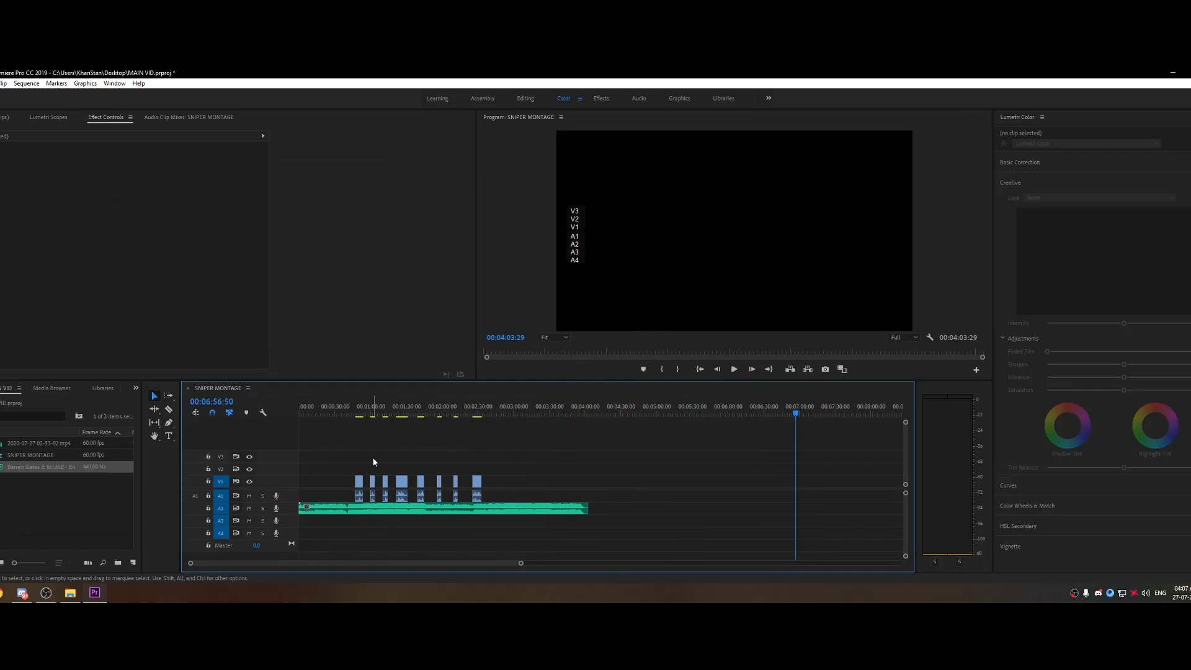
# Play through the music to find the wanted part and split the music clip at 00:01:18:30.
pyautogui.click(360, 416)
pyautogui.moveTo(358, 413)
pyautogui.mouseDown()
pyautogui.moveTo(333, 414)
pyautogui.moveTo(354, 414)
pyautogui.mouseUp()
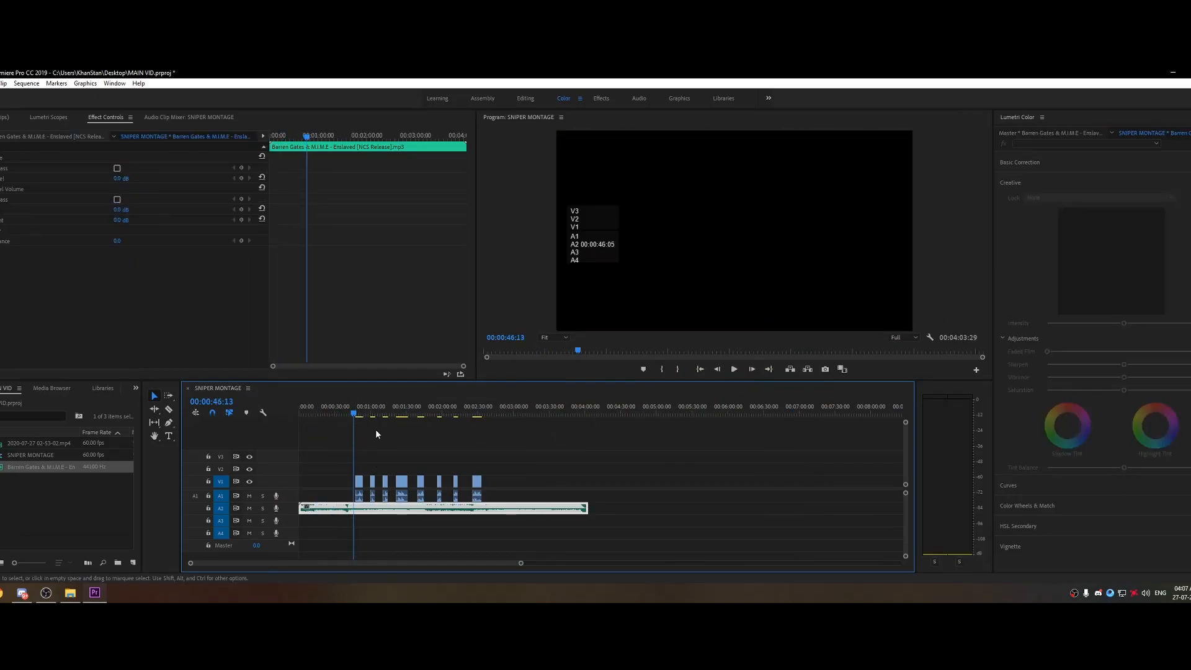
pyautogui.click(376, 434)
pyautogui.moveTo(355, 415); pyautogui.dragTo(390, 417)
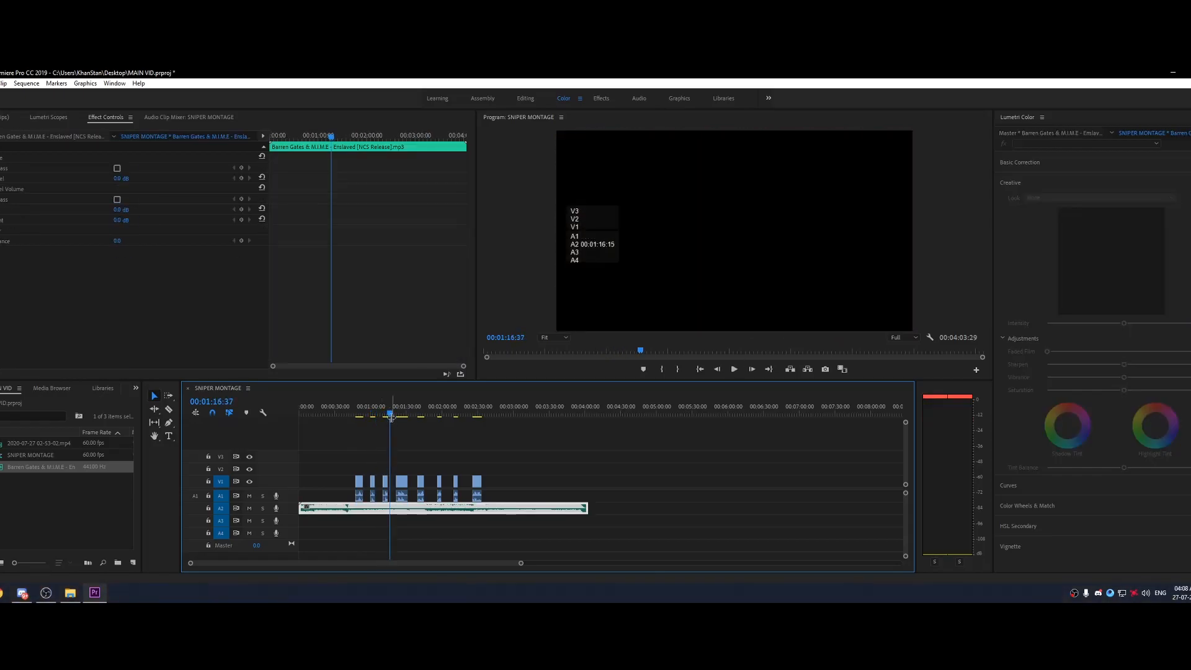
pyautogui.press('space')
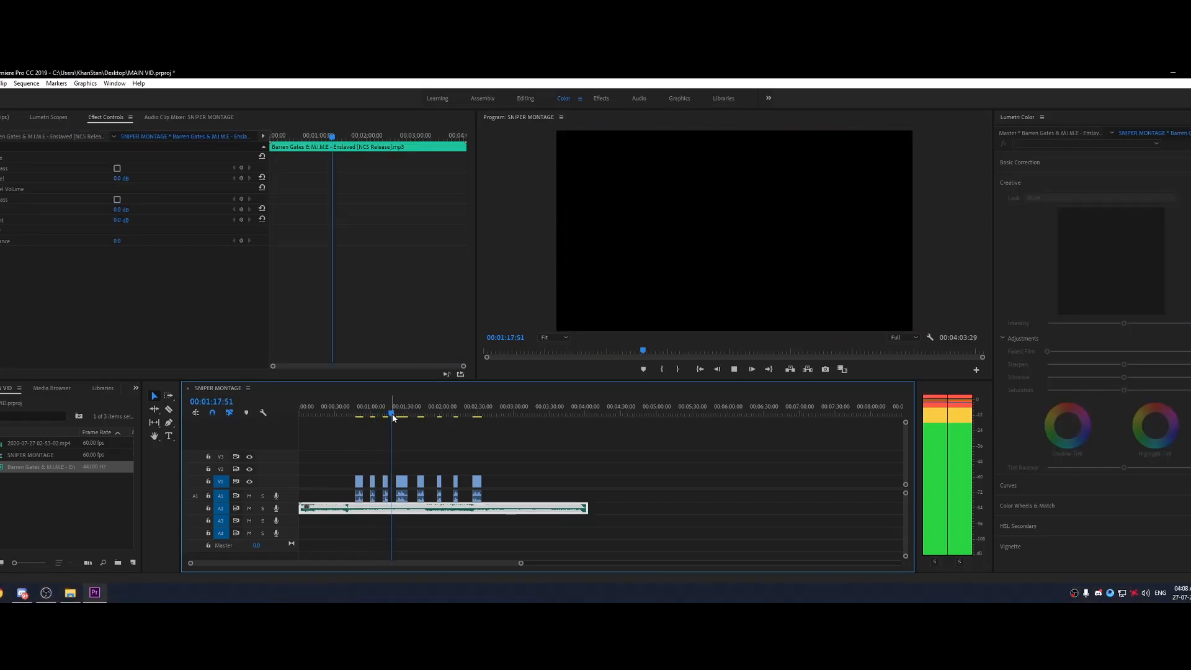
pyautogui.press('space')
pyautogui.press('c')
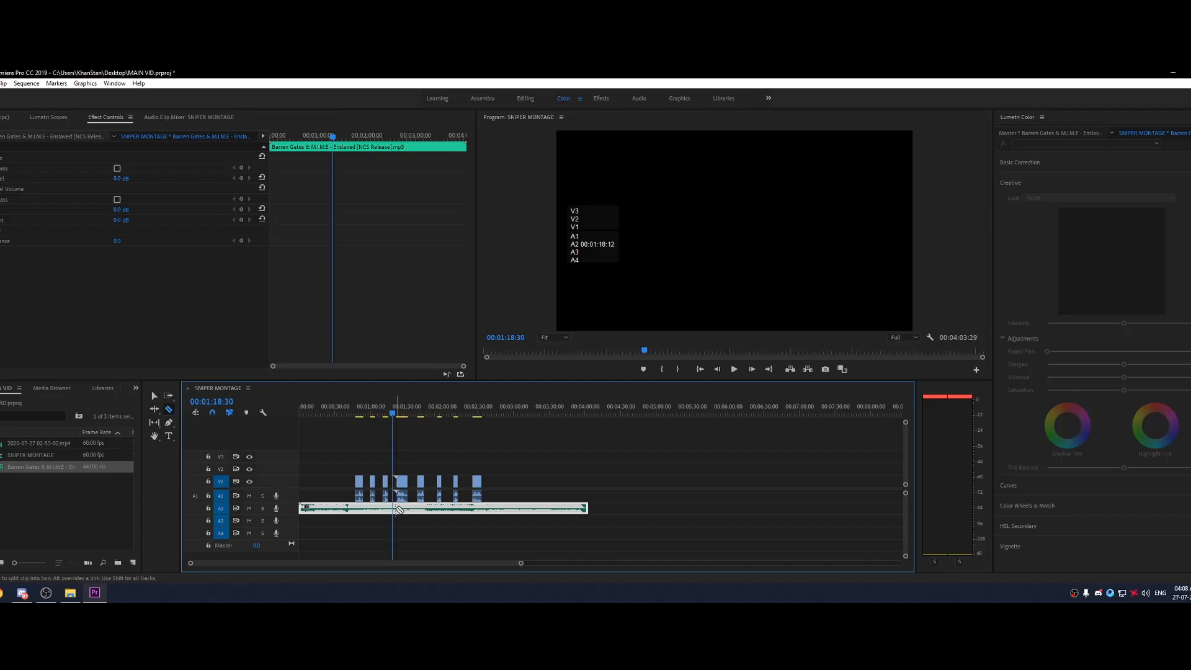
pyautogui.click(394, 510)
# Delete the music before the cut and move the remaining music to the start of track A2.
pyautogui.press('v')
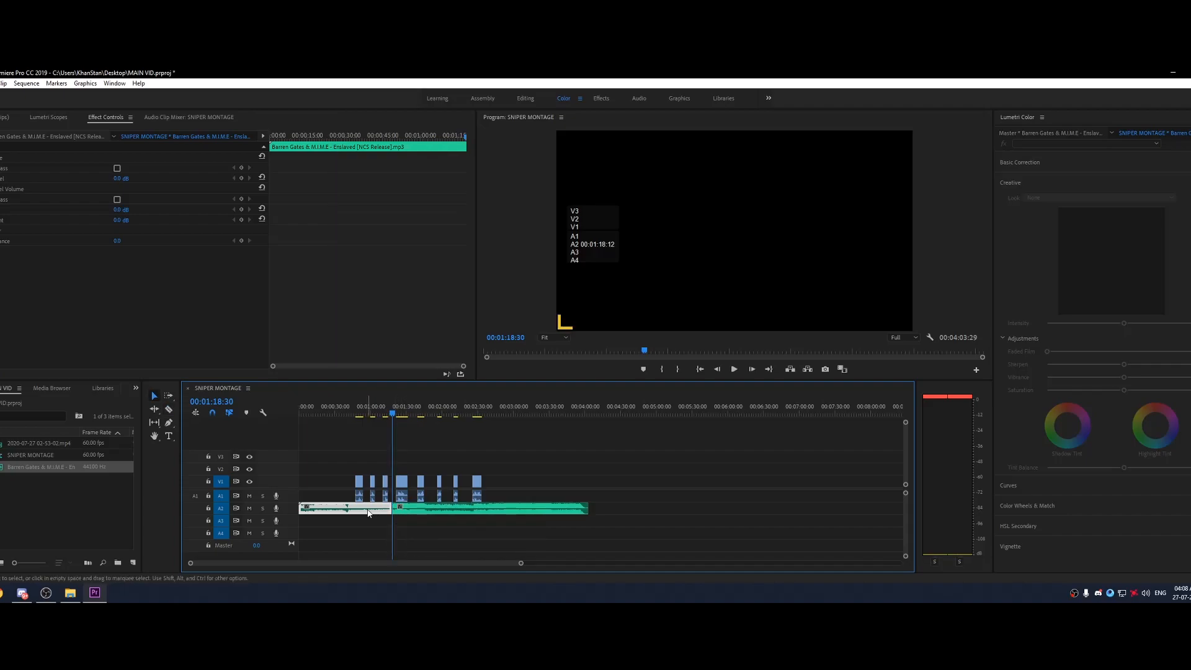
pyautogui.press('Delete')
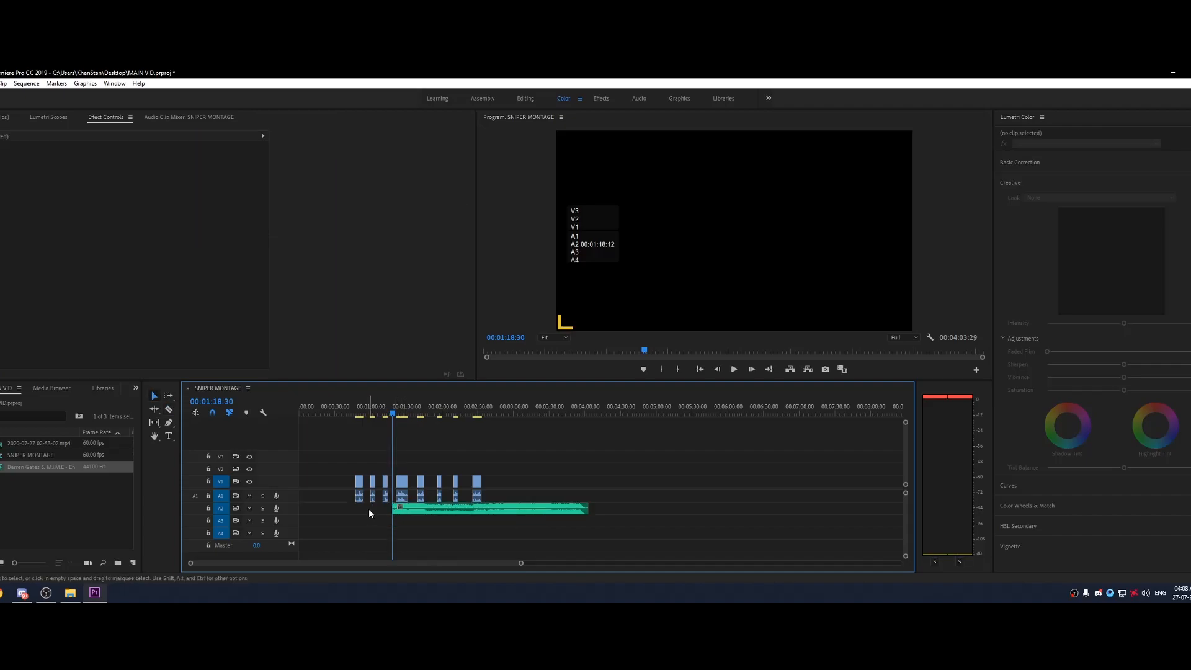
pyautogui.moveTo(409, 512); pyautogui.dragTo(305, 510)
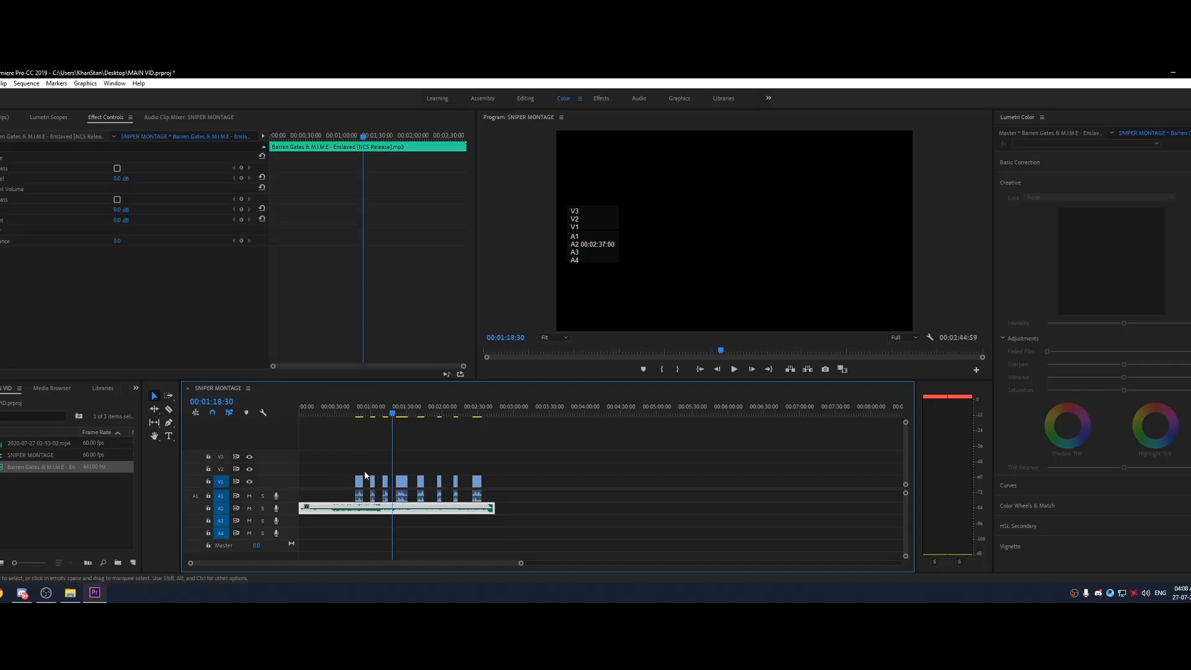
pyautogui.click(368, 447)
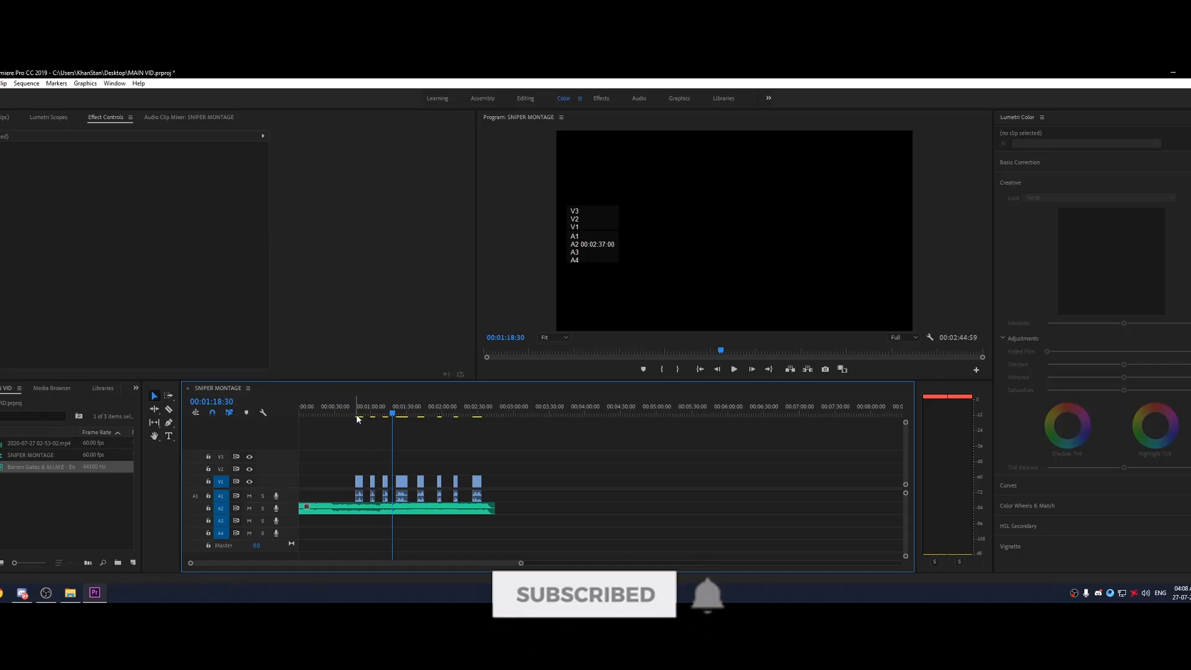
# Preview the first gameplay clip, split it at the scoped shot at 00:00:50:25, and delete the part before the cut.
pyautogui.click(357, 415)
pyautogui.moveTo(357, 415); pyautogui.dragTo(360, 417)
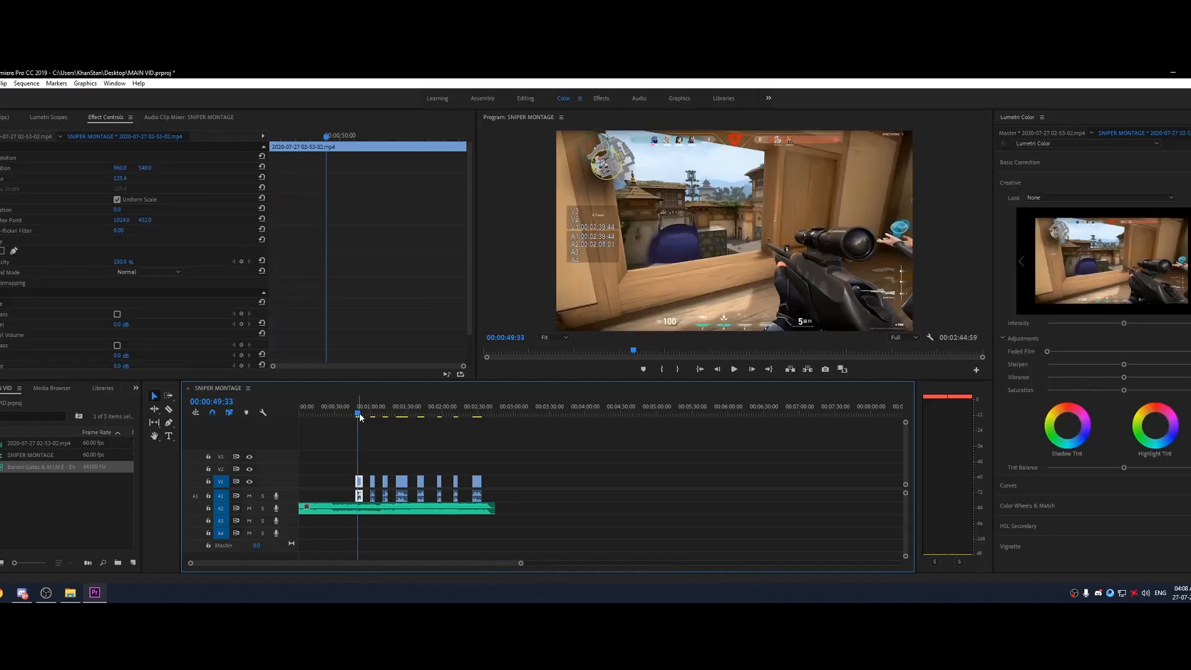
pyautogui.press('space')
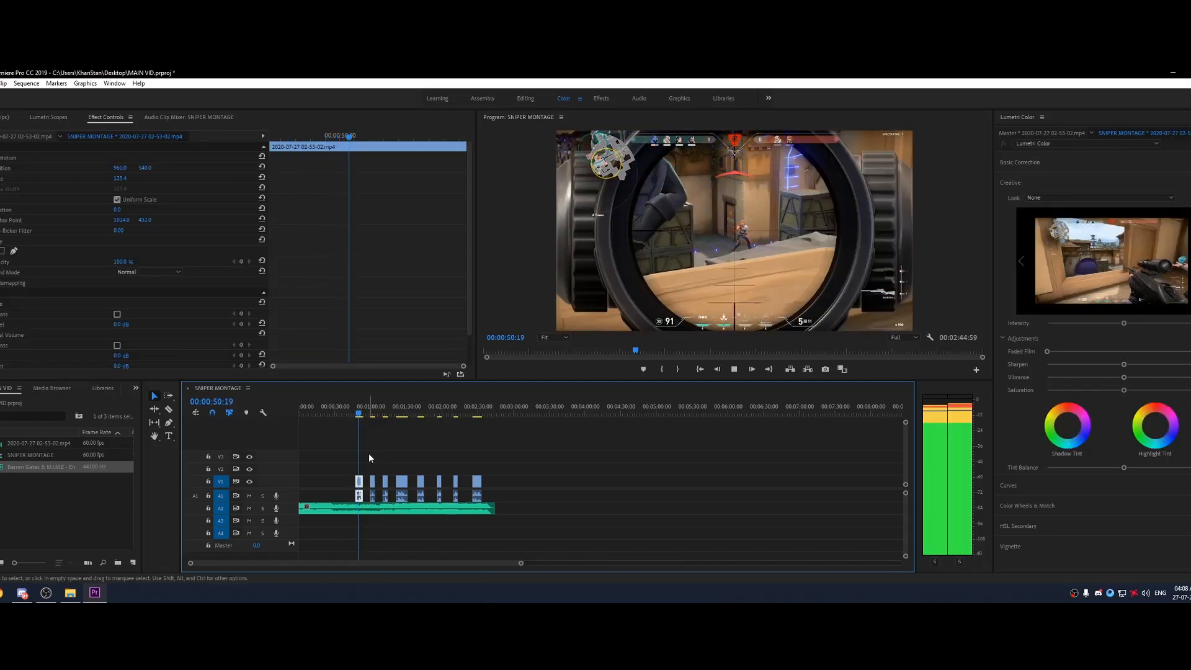
pyautogui.press('space')
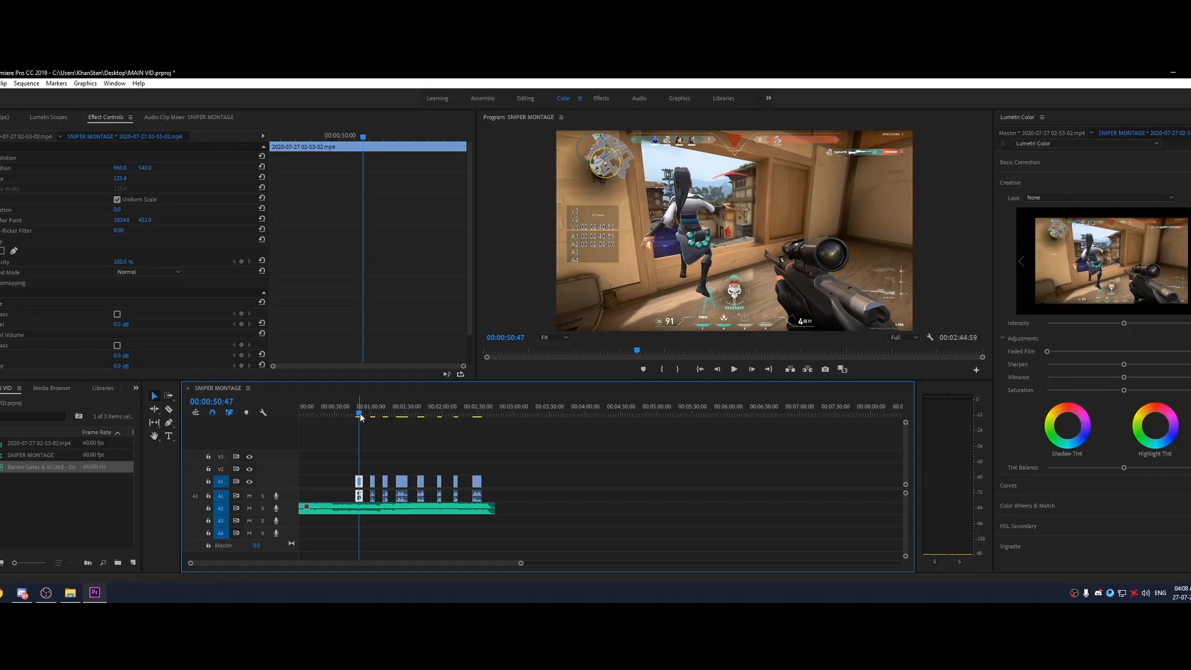
pyautogui.click(359, 413)
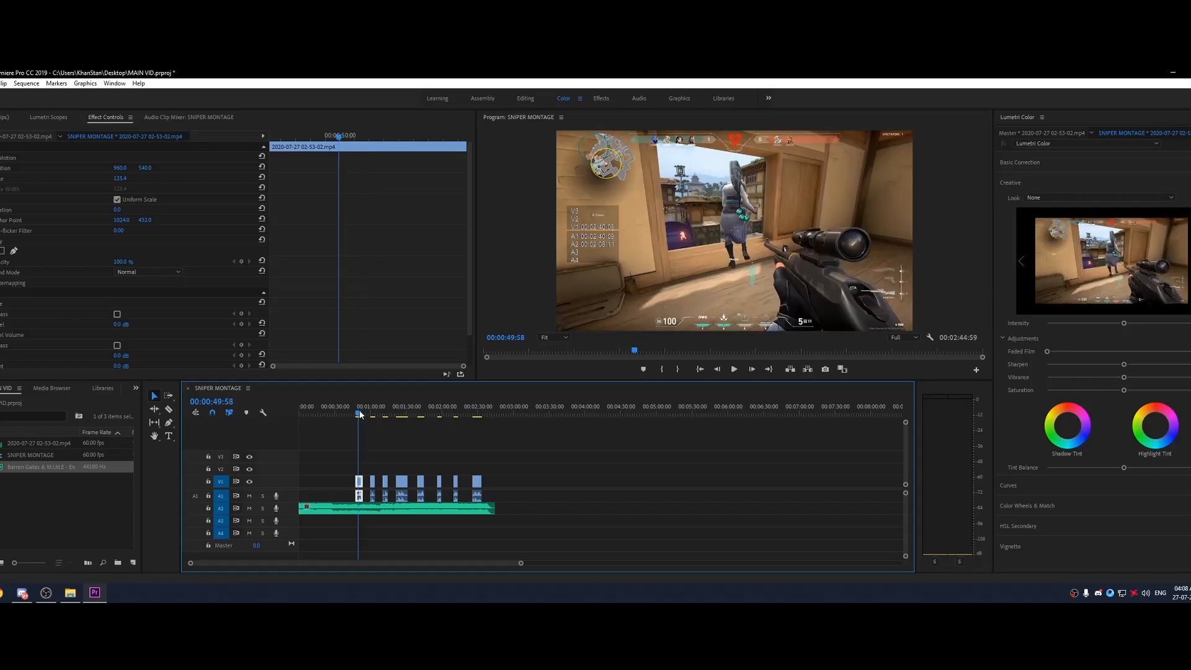
pyautogui.moveTo(359, 413); pyautogui.dragTo(359, 412)
pyautogui.moveTo(520, 564); pyautogui.dragTo(451, 550)
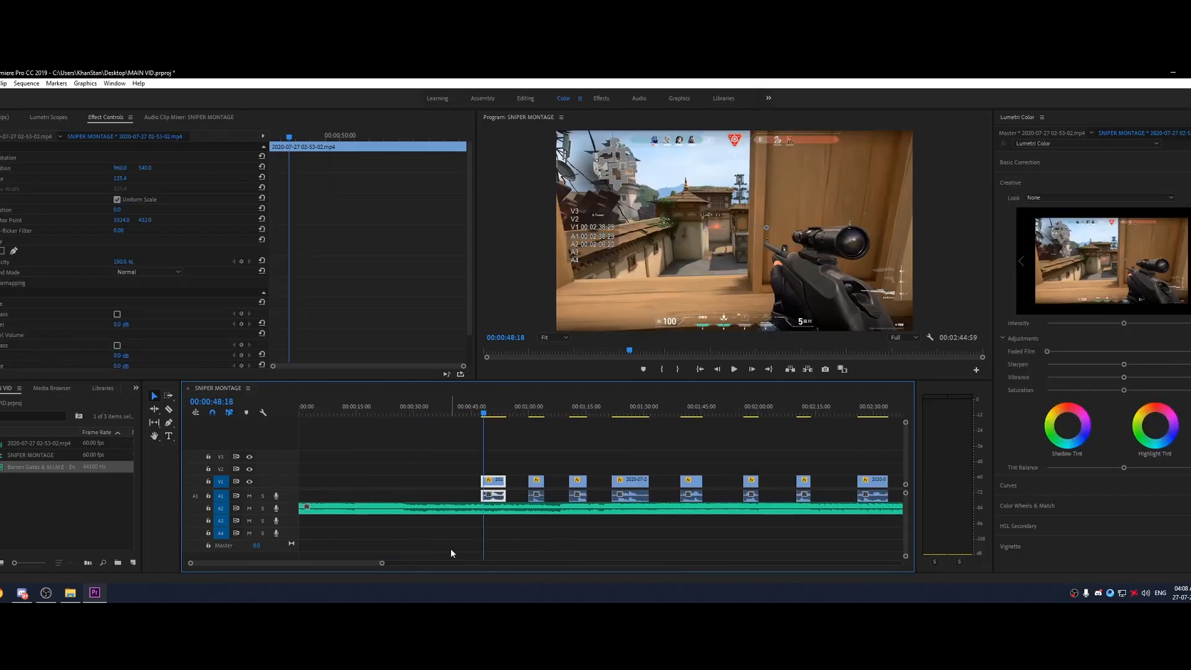
pyautogui.moveTo(483, 416); pyautogui.dragTo(489, 416)
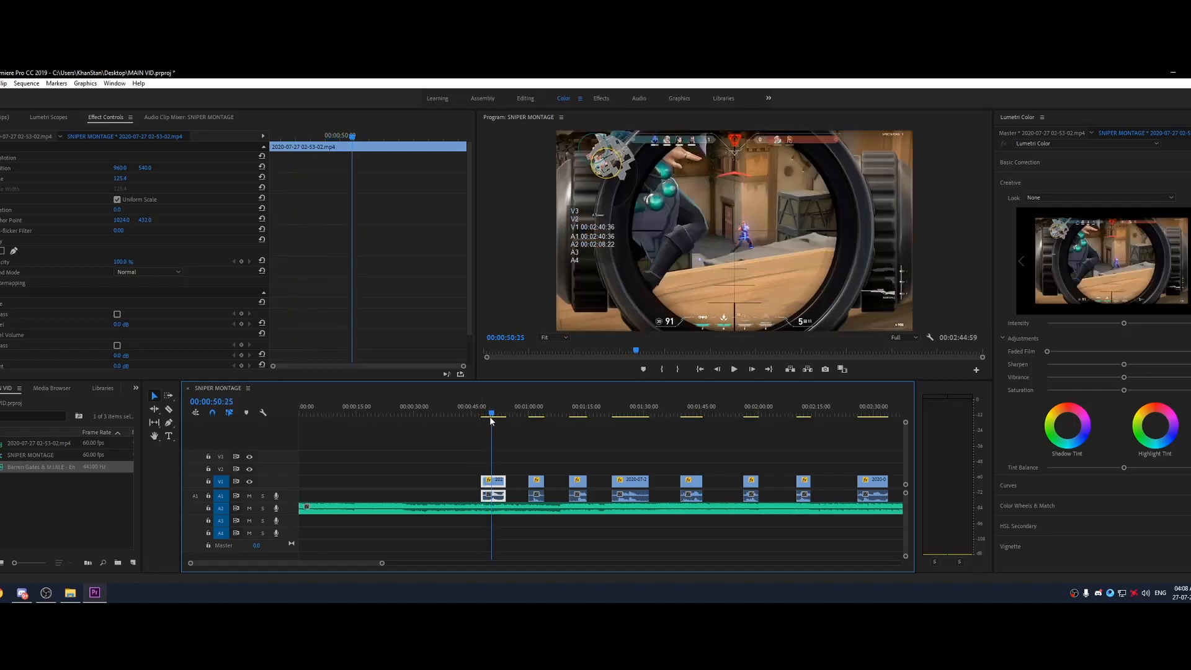
pyautogui.press('c')
pyautogui.click(492, 481)
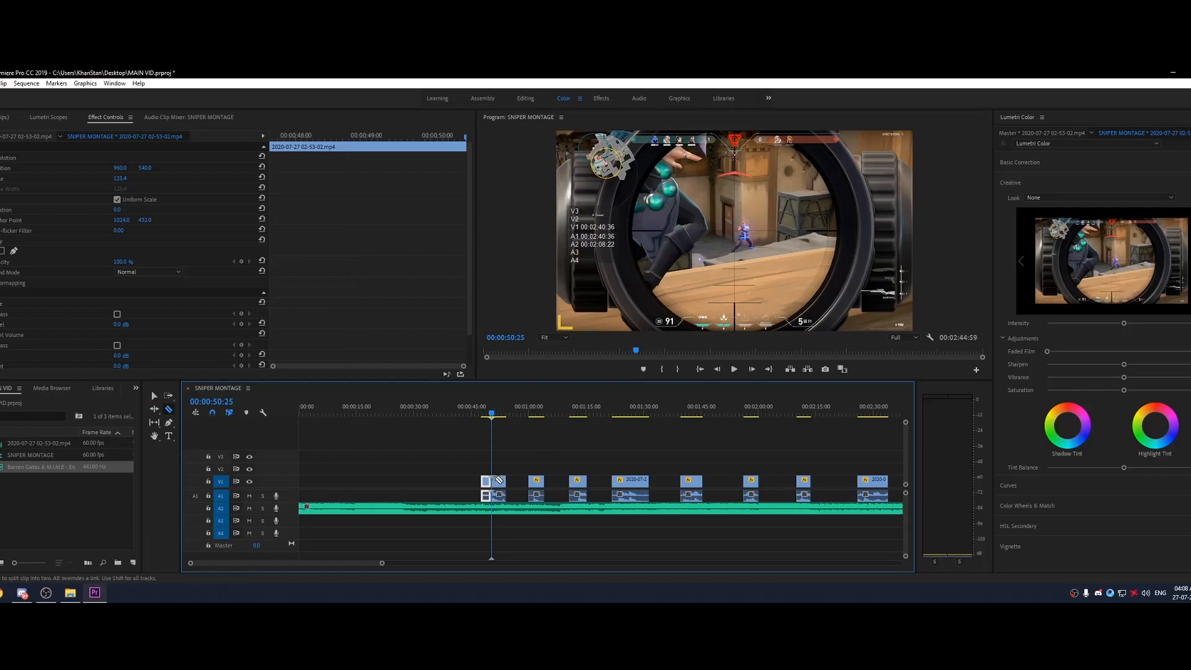
pyautogui.press('v')
pyautogui.press('Delete')
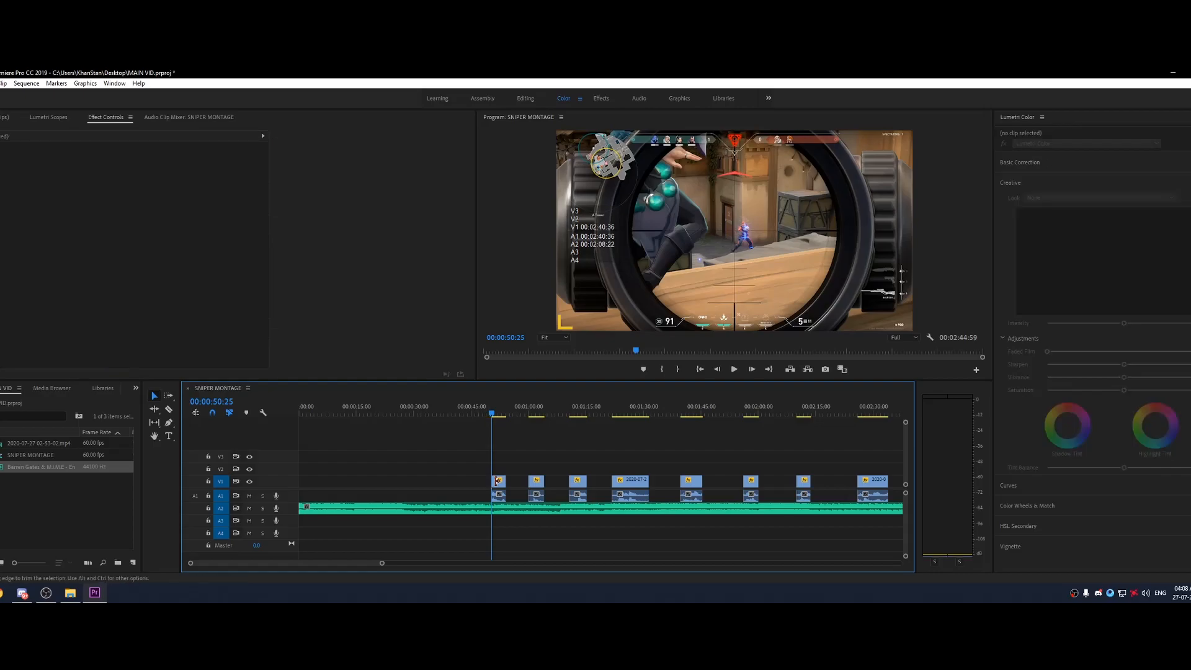
# Return the playhead to the start of the sequence and clear the clip selection.
pyautogui.click(490, 415)
pyautogui.press('Home')
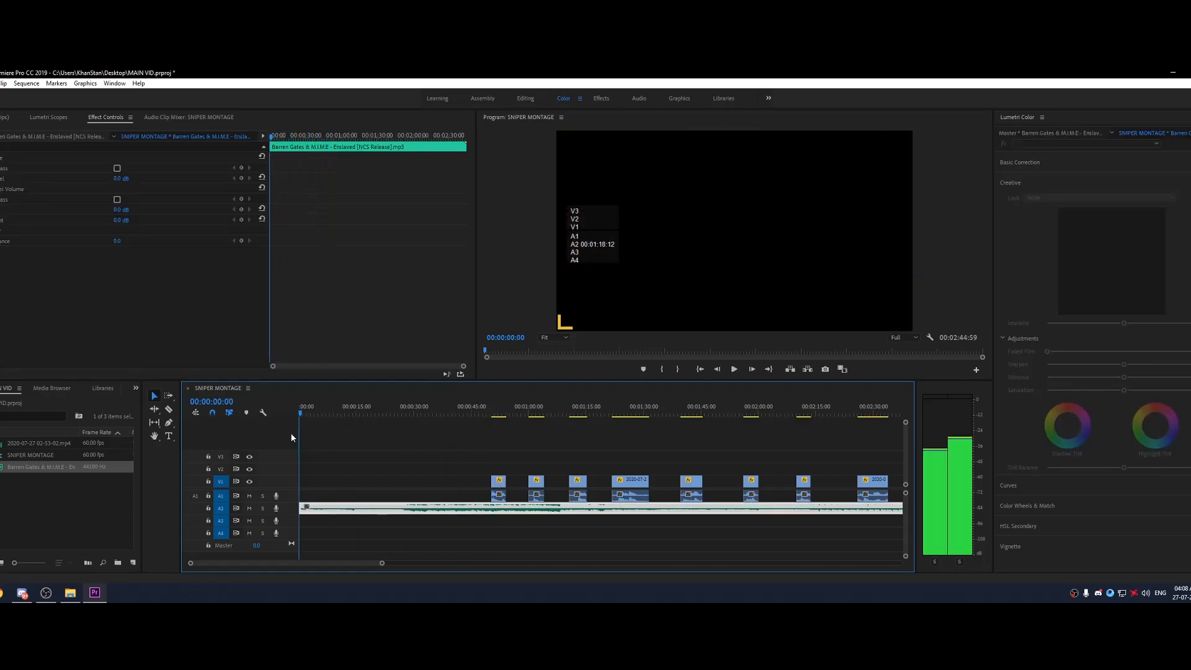
pyautogui.click(361, 458)
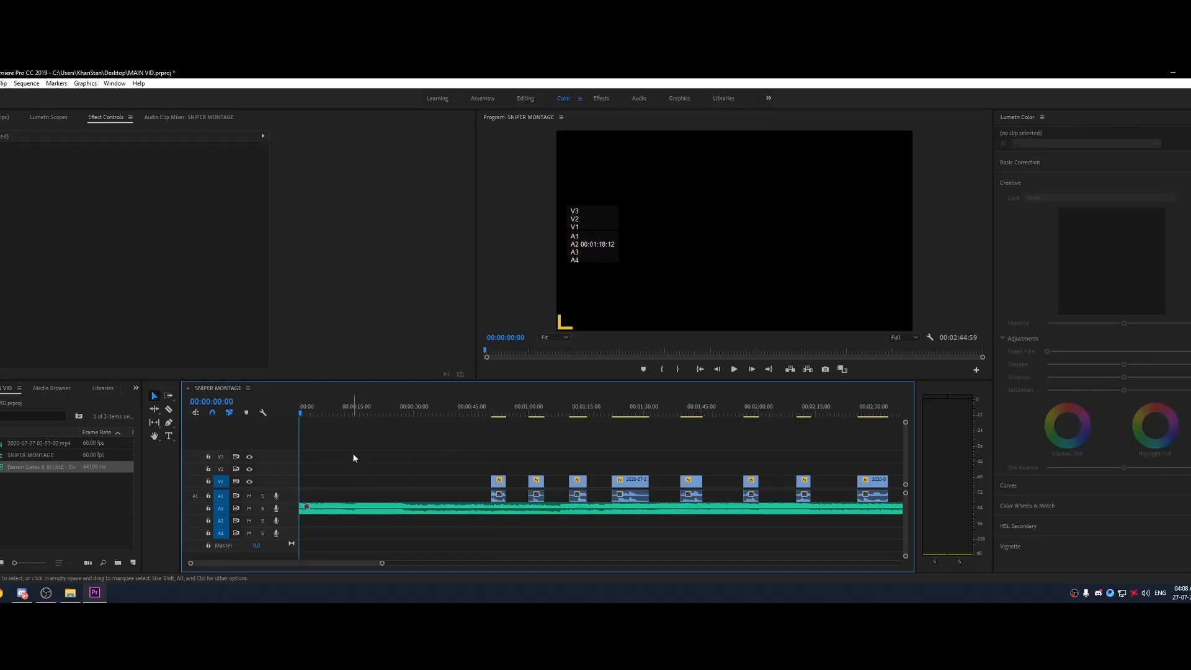
# Play the music from the sequence start and stop on the beat at 00:00:01:37.
pyautogui.press('space')
pyautogui.press('space')
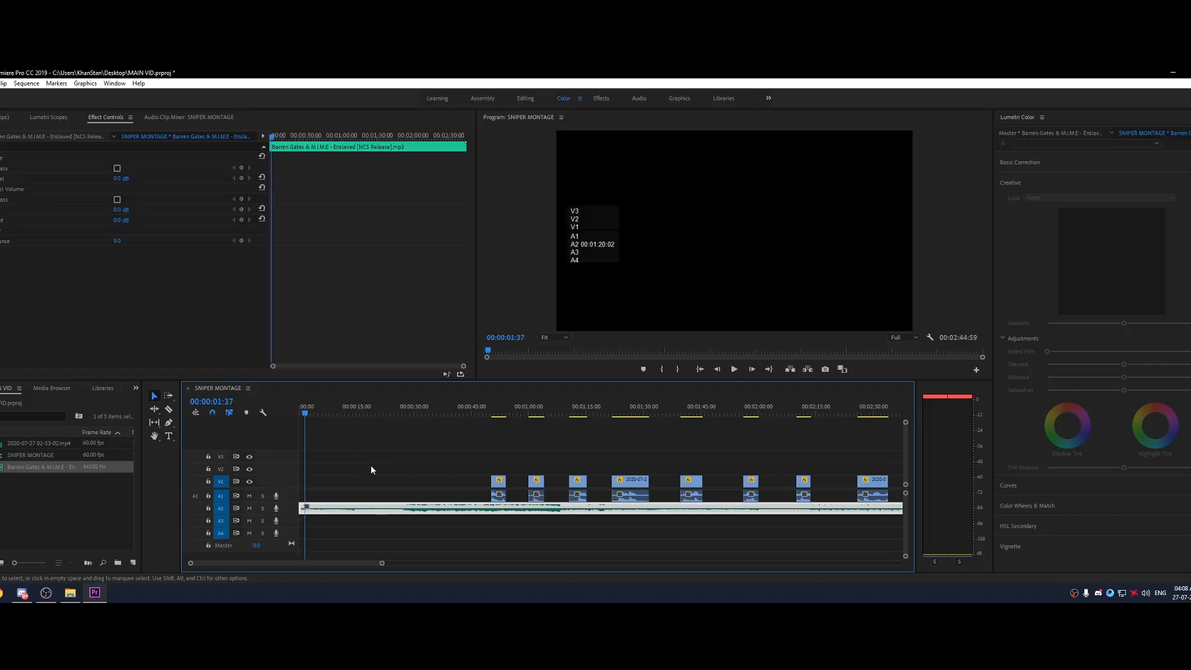
pyautogui.moveTo(500, 488); pyautogui.dragTo(320, 497)
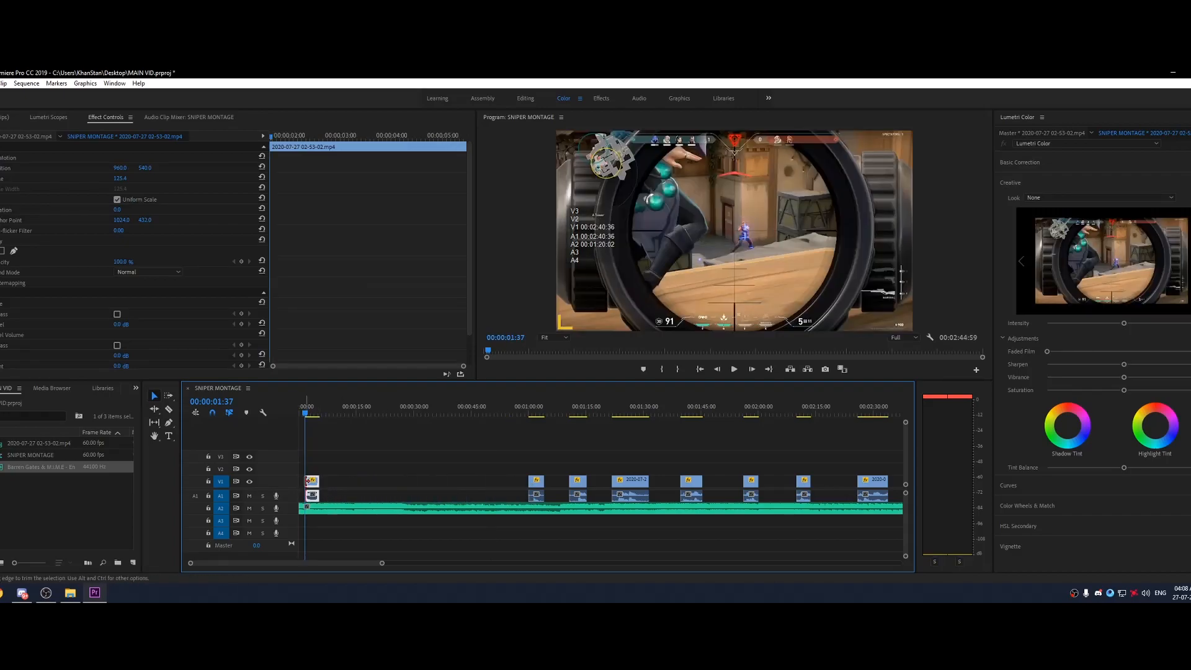
pyautogui.moveTo(307, 481); pyautogui.dragTo(300, 481)
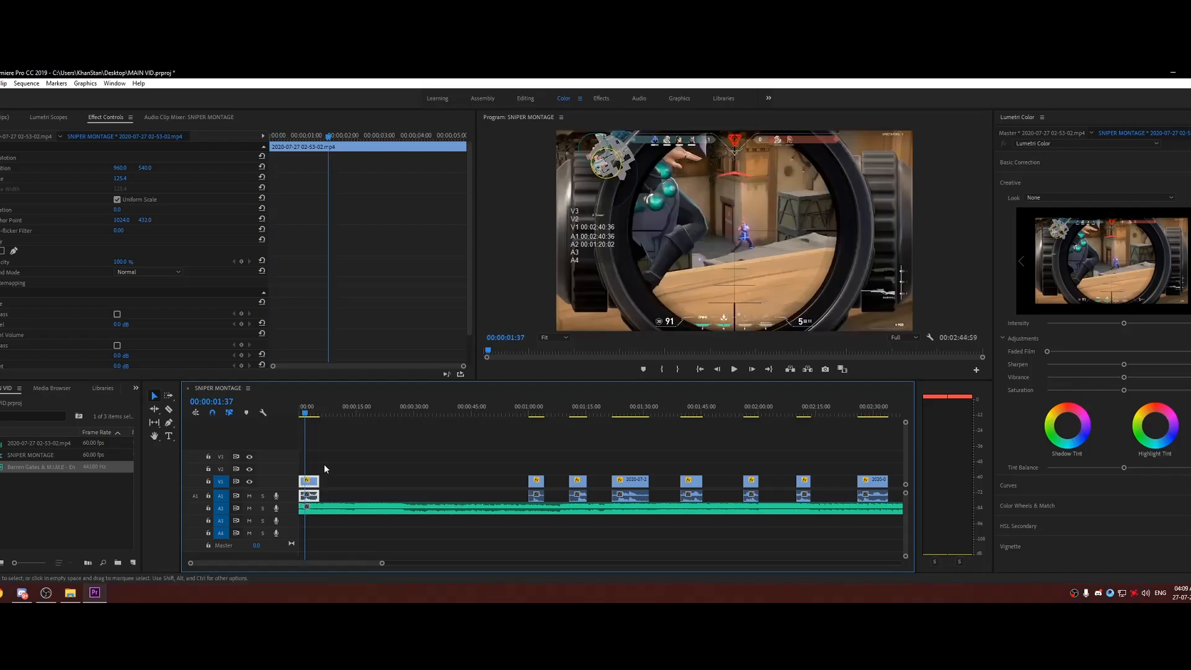
pyautogui.click(327, 466)
pyautogui.click(309, 483)
pyautogui.press('c')
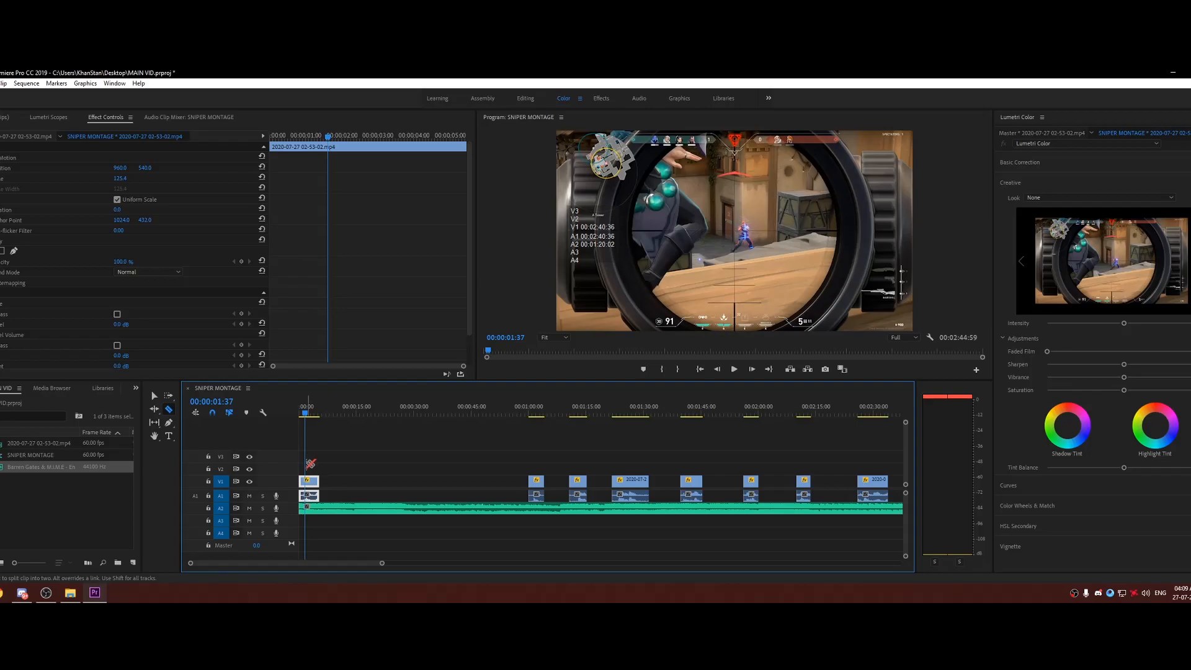
pyautogui.hotkey('ctrl', 'z')
pyautogui.hotkey('ctrl', 'z')
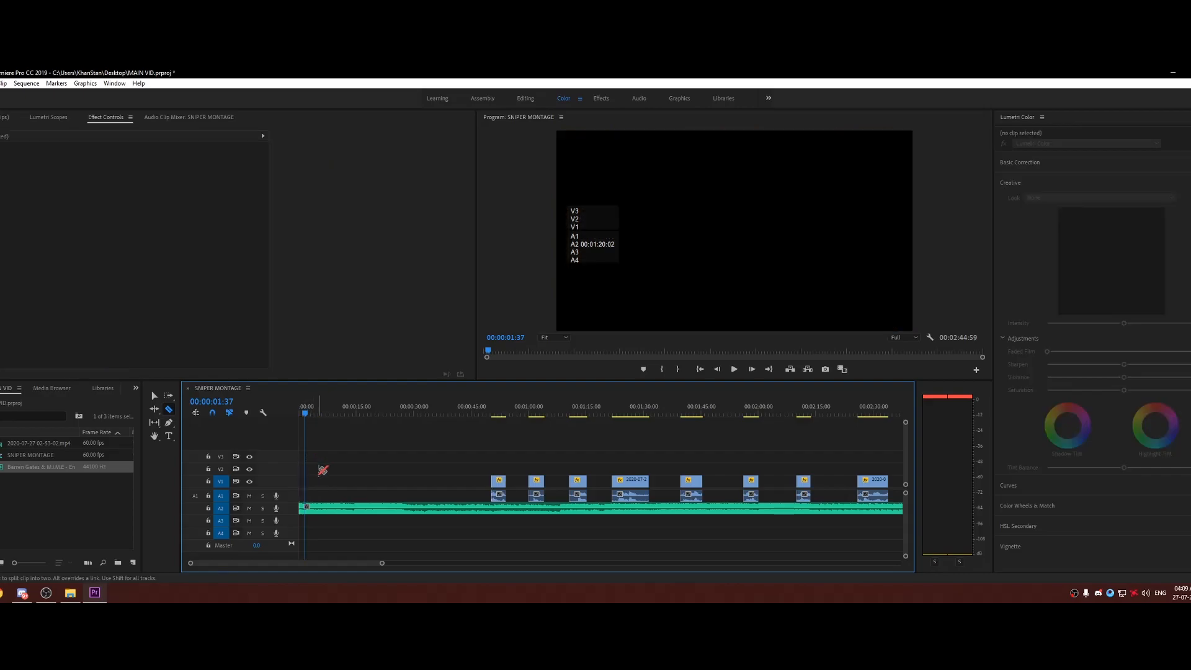
pyautogui.hotkey('ctrl', 'z')
# Place the first gameplay clip from the sequence start with its scoped shot at 00:00:01:37, and split it at 00:00:02:28.
pyautogui.press('v')
pyautogui.moveTo(487, 486); pyautogui.dragTo(300, 481)
pyautogui.press('c')
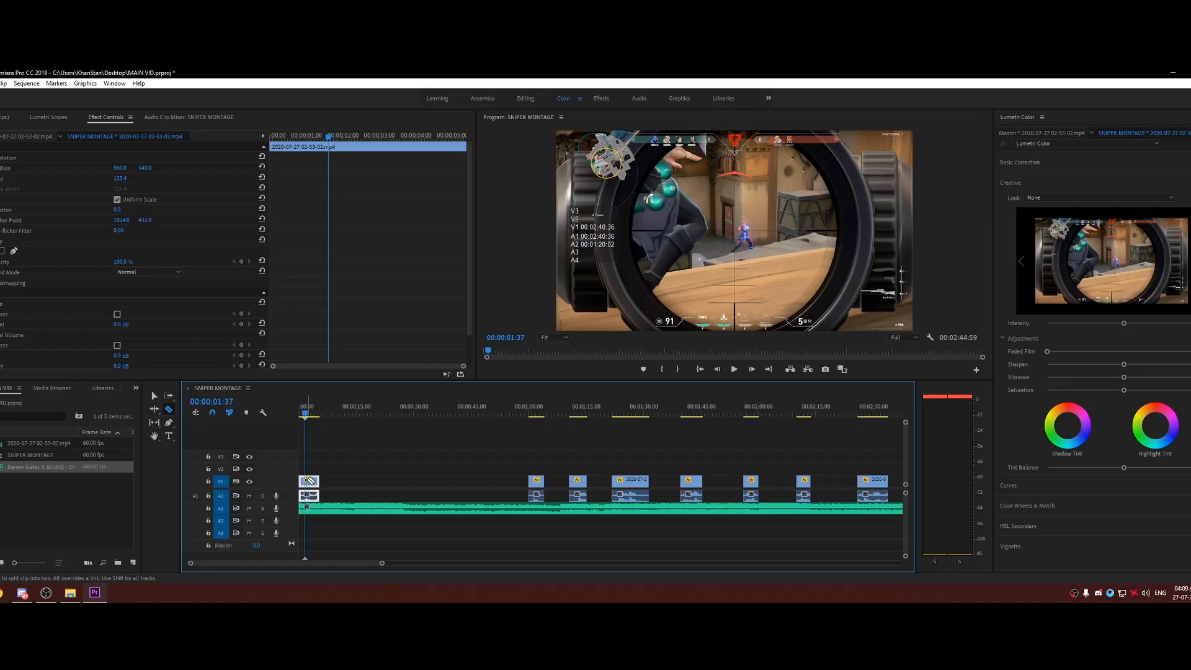
pyautogui.click(306, 481)
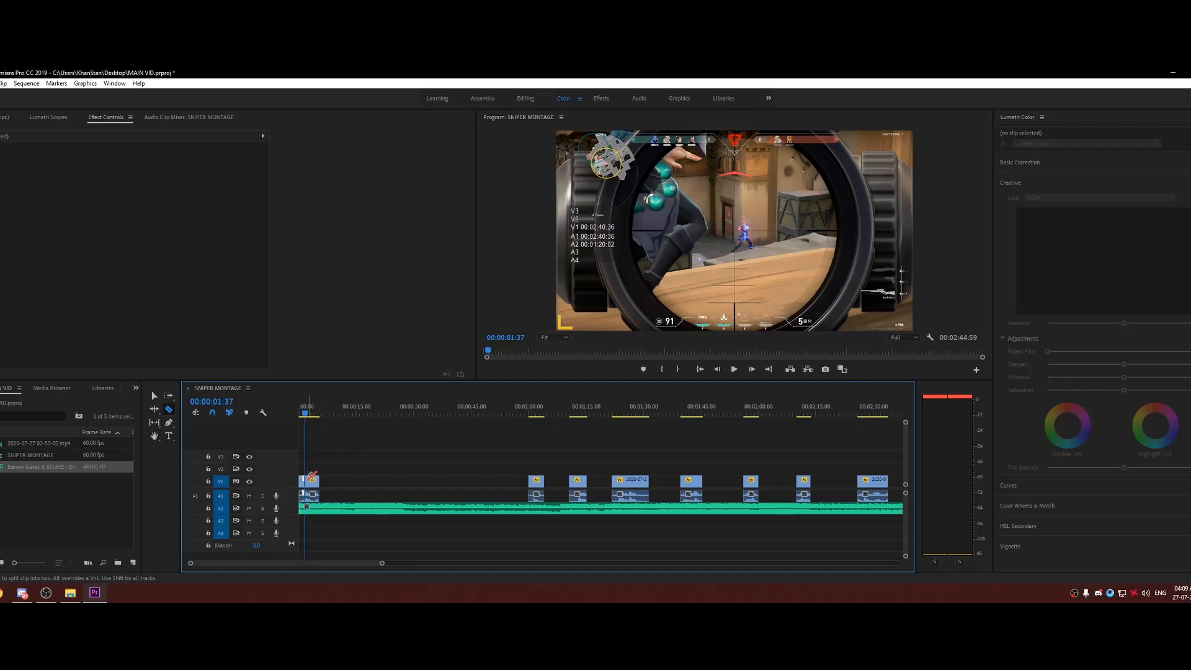
pyautogui.press('v')
pyautogui.click(313, 481)
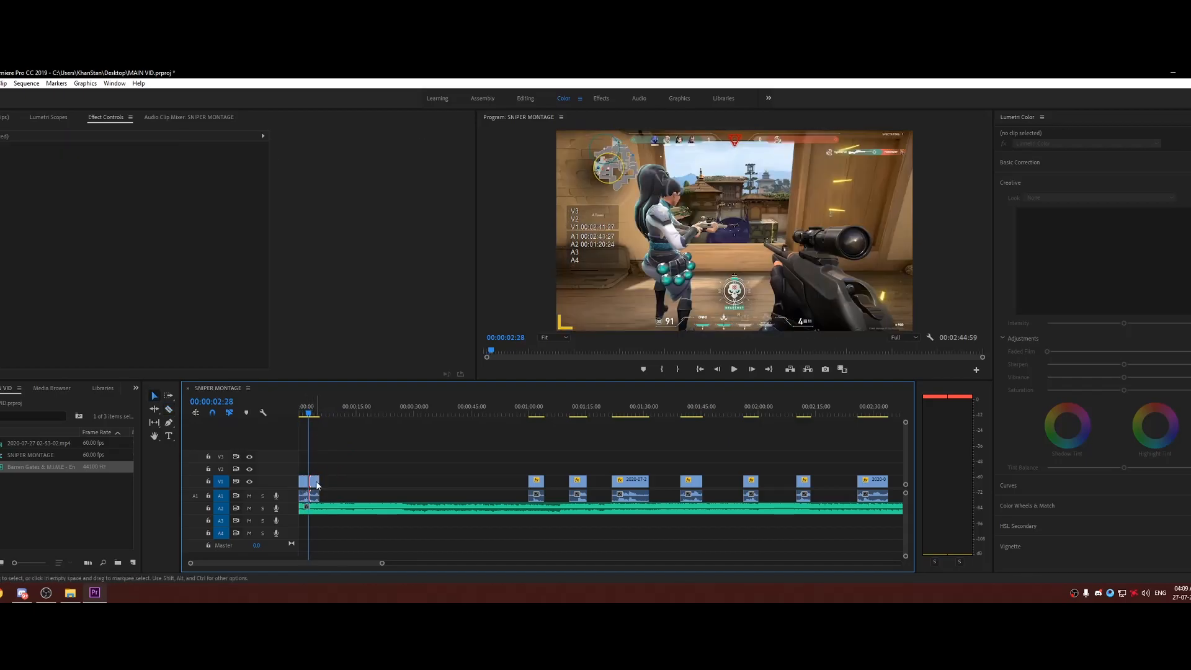
# Set the speed of the first gameplay clip's part after the cut to 40%.
pyautogui.rightClick(315, 482)
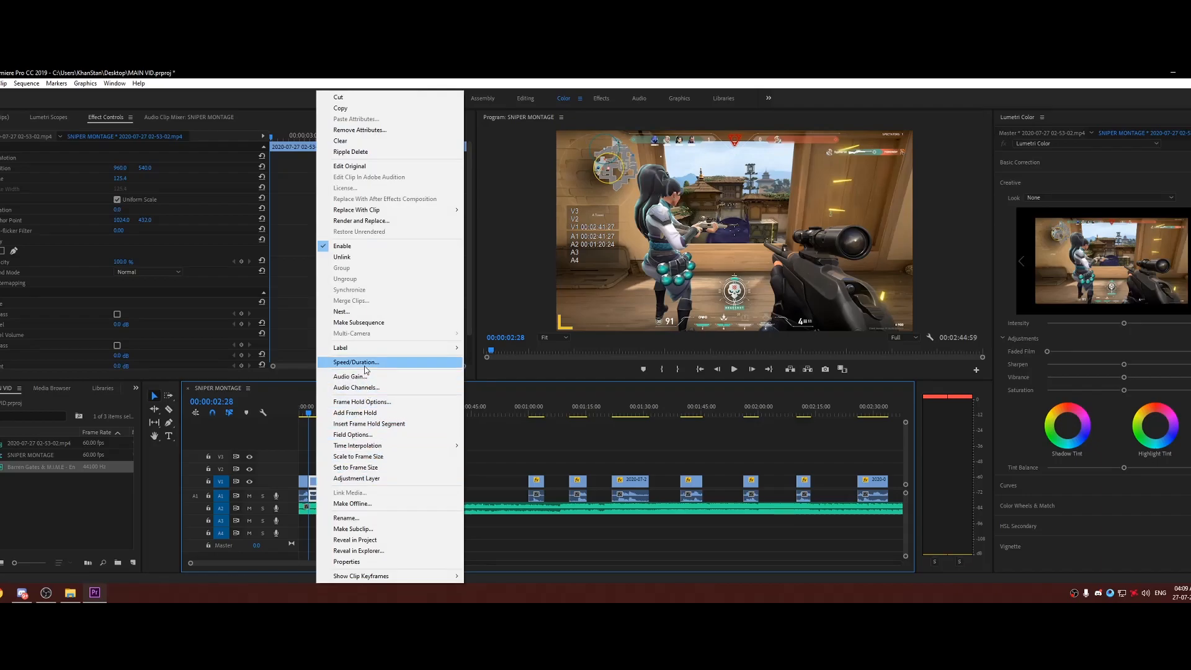
pyautogui.click(366, 368)
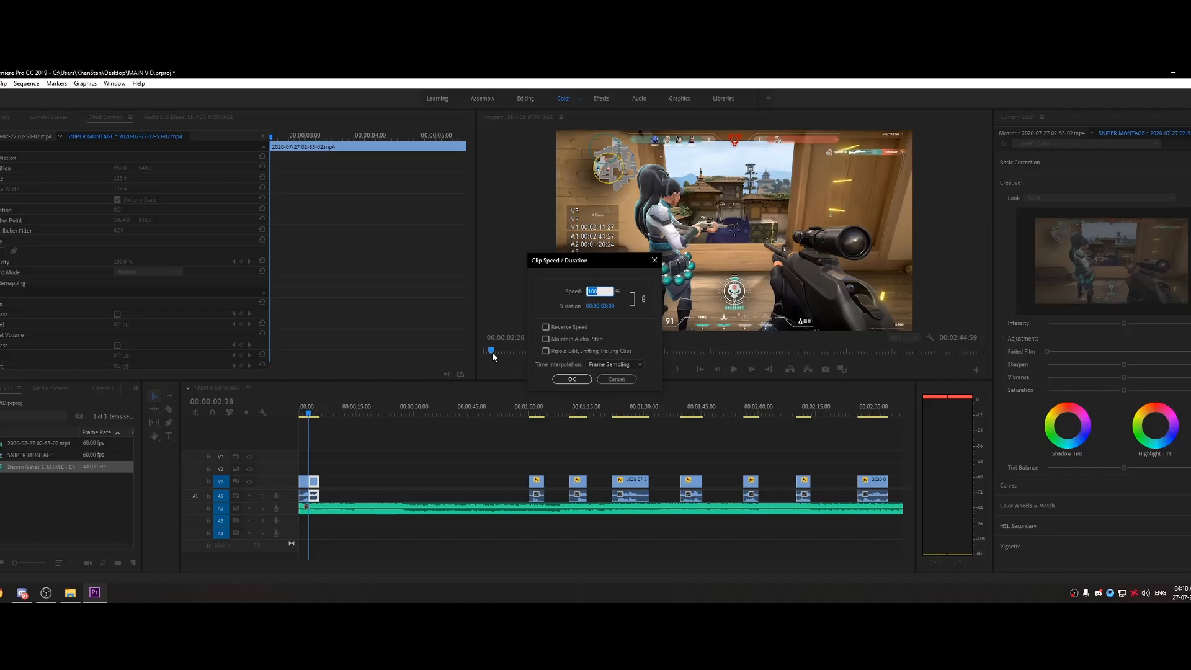
pyautogui.write('40')
pyautogui.click(572, 379)
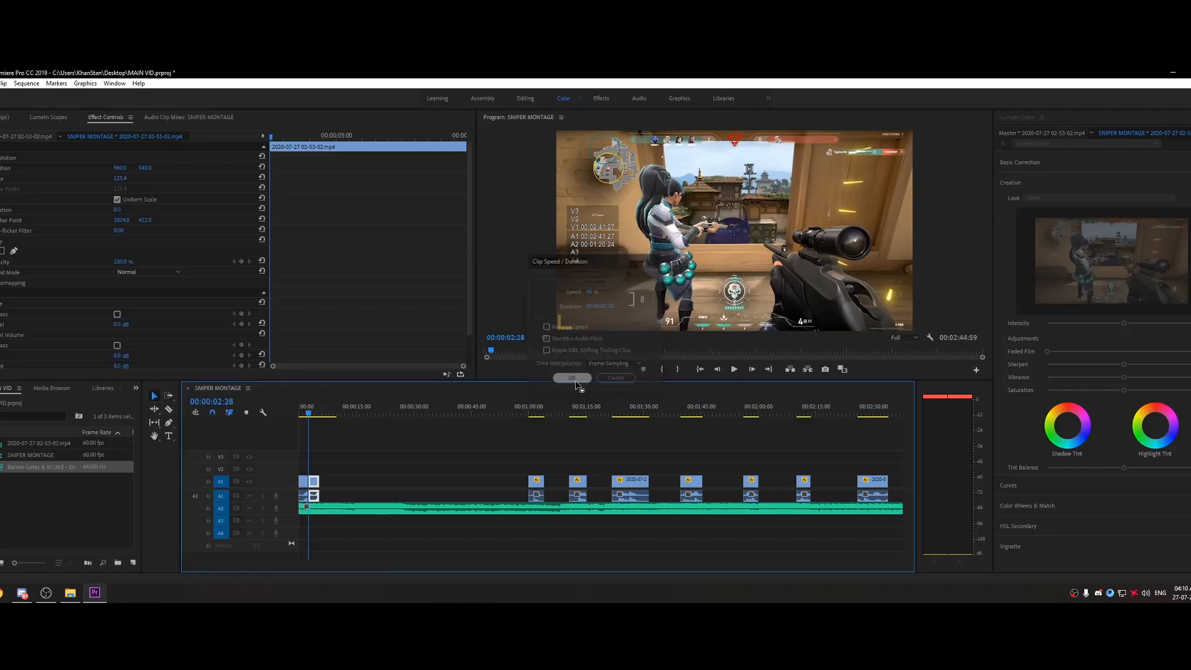
# Replay the opening with the music to judge where the slowed part of the first clip should end.
pyautogui.click(300, 412)
pyautogui.press('space')
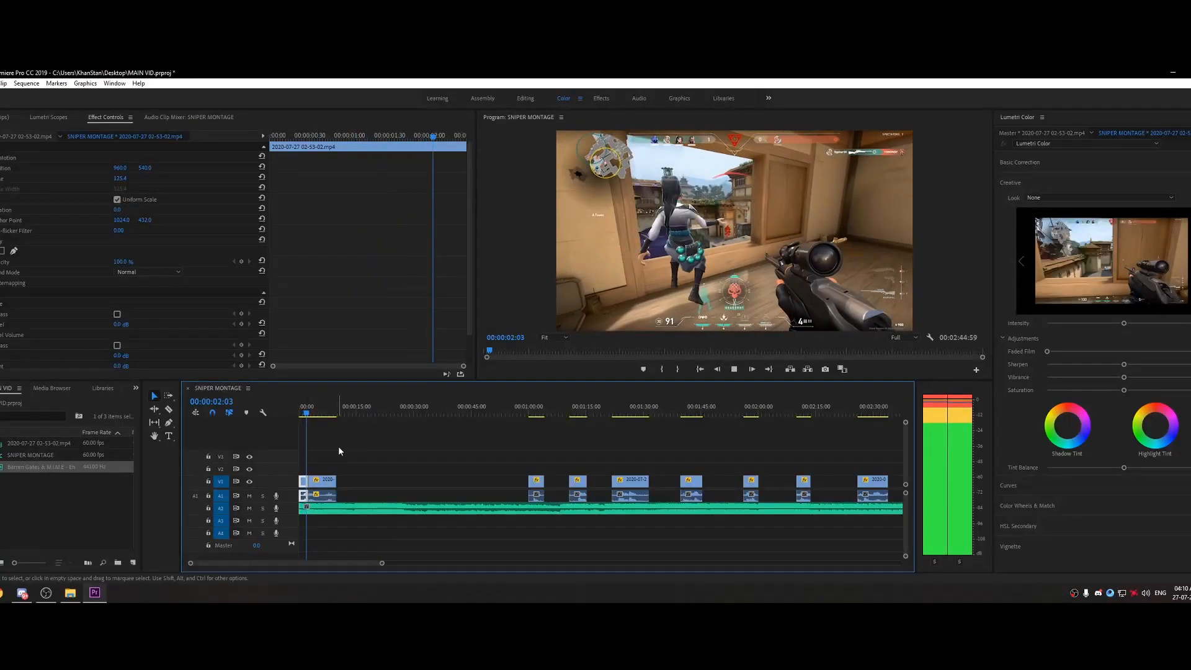
pyautogui.click(339, 447)
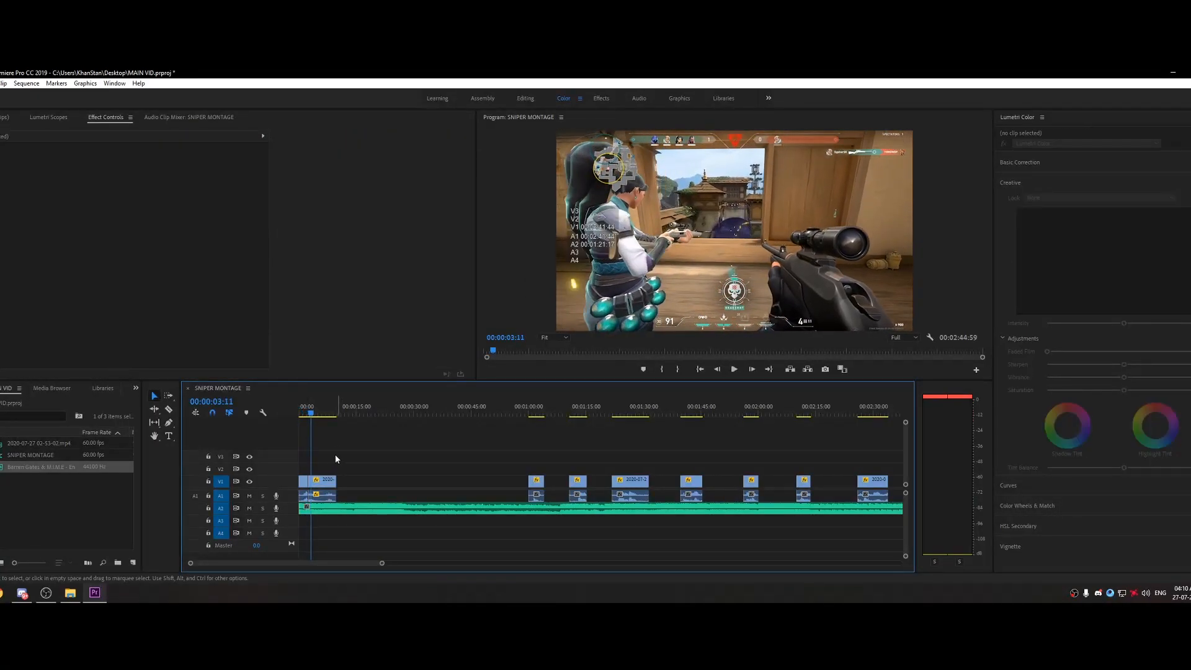
pyautogui.moveTo(313, 413); pyautogui.dragTo(303, 413)
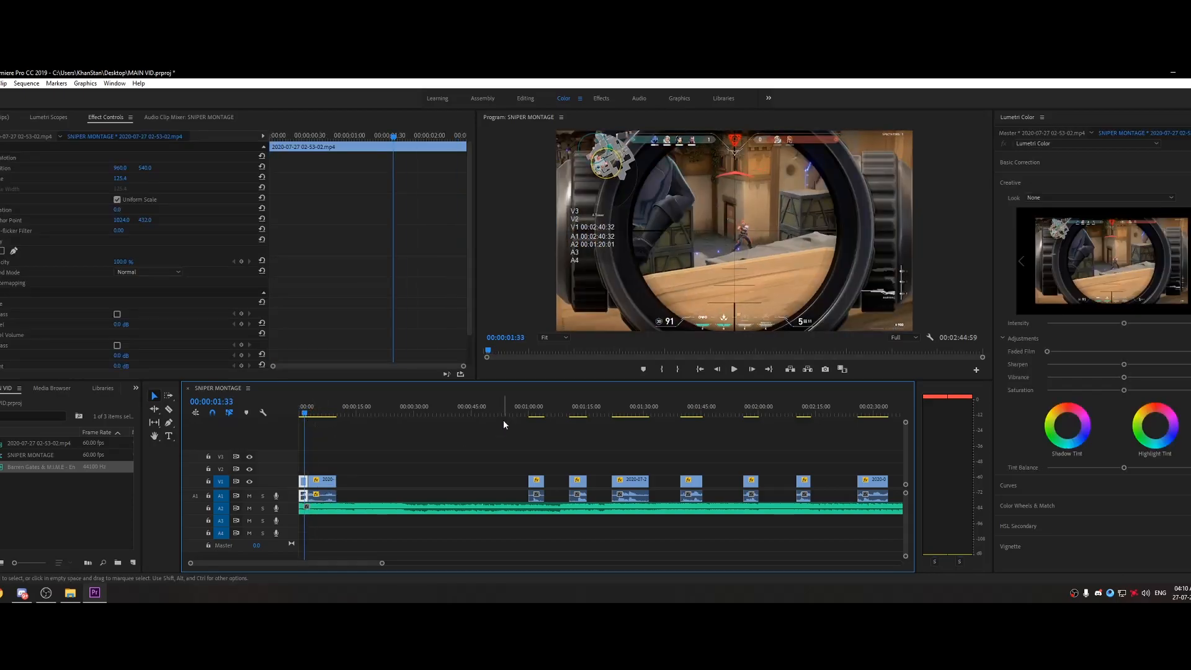
pyautogui.click(370, 469)
pyautogui.click(311, 414)
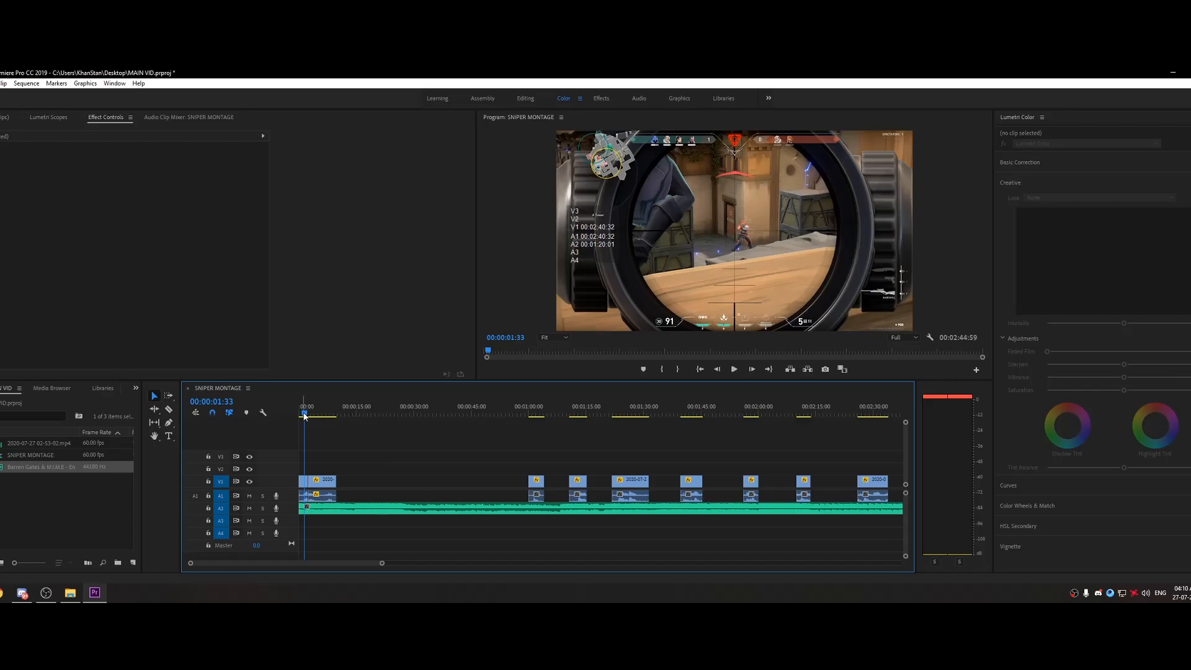
pyautogui.press('c')
pyautogui.press('space')
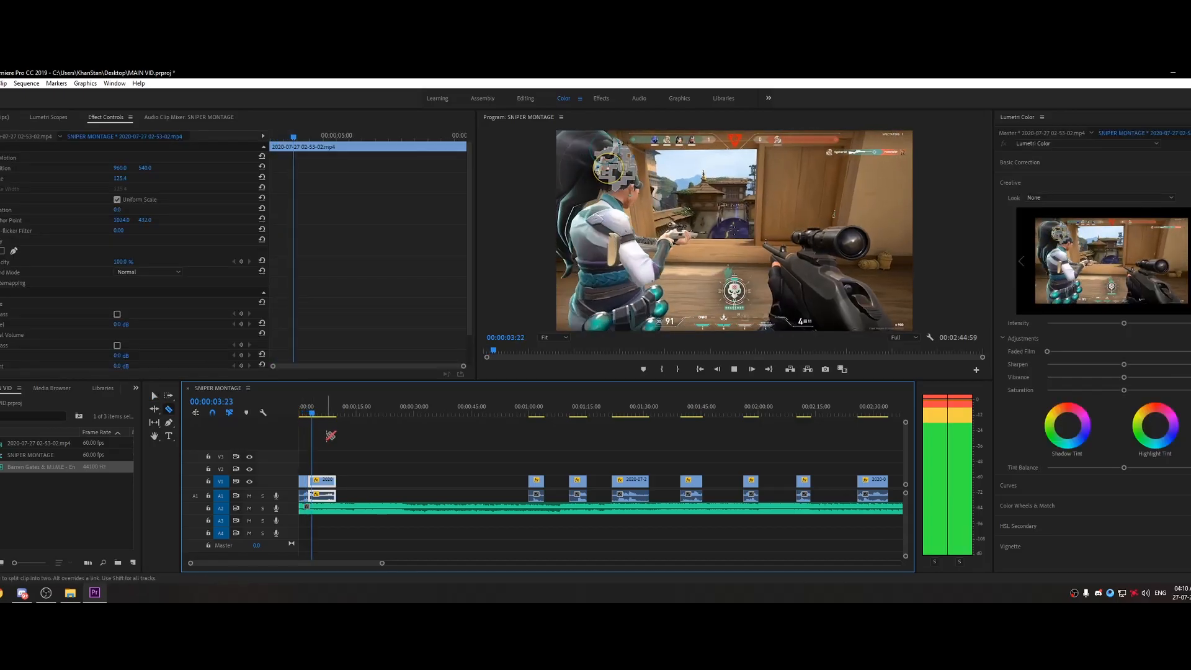
pyautogui.press('space')
pyautogui.click(307, 414)
pyautogui.press('space')
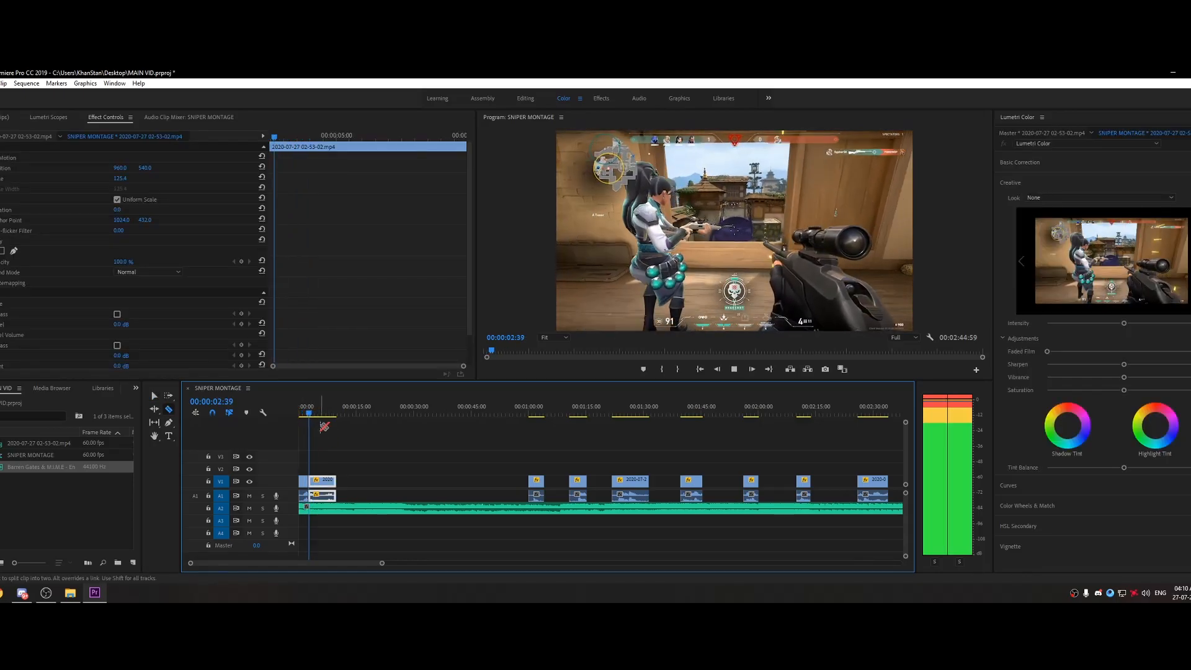
pyautogui.press('space')
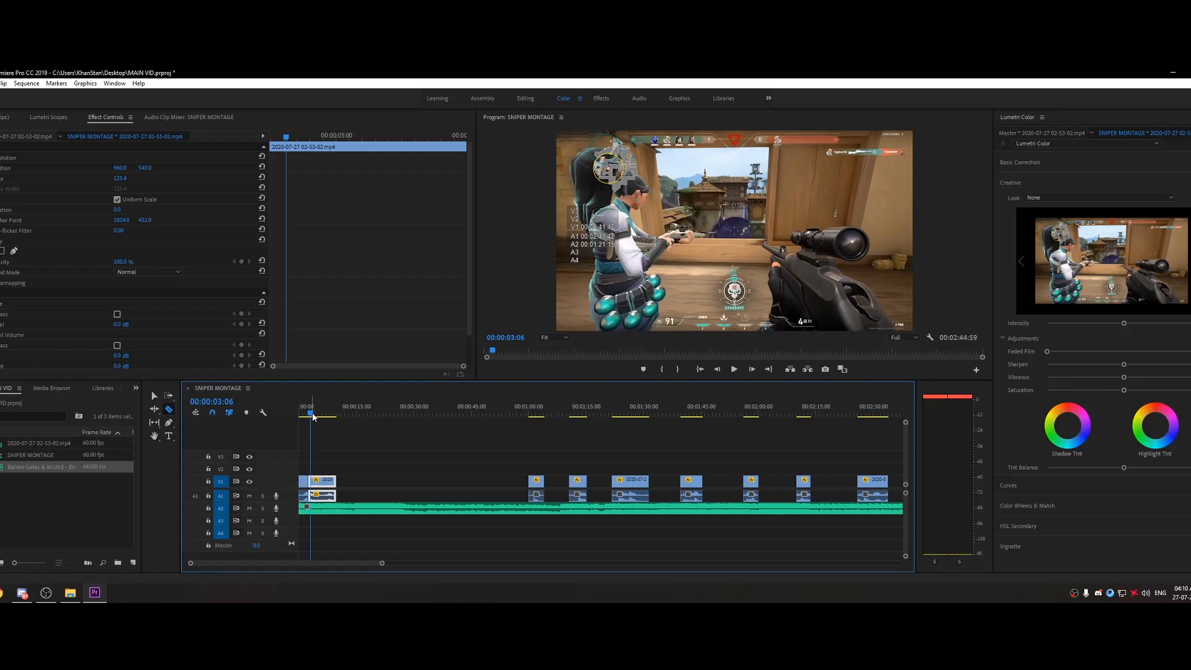
# Split the slowed part of the first gameplay clip at 00:00:02:42 and delete everything of it after the cut.
pyautogui.moveTo(311, 414); pyautogui.dragTo(304, 414)
pyautogui.press('space')
pyautogui.click(319, 473)
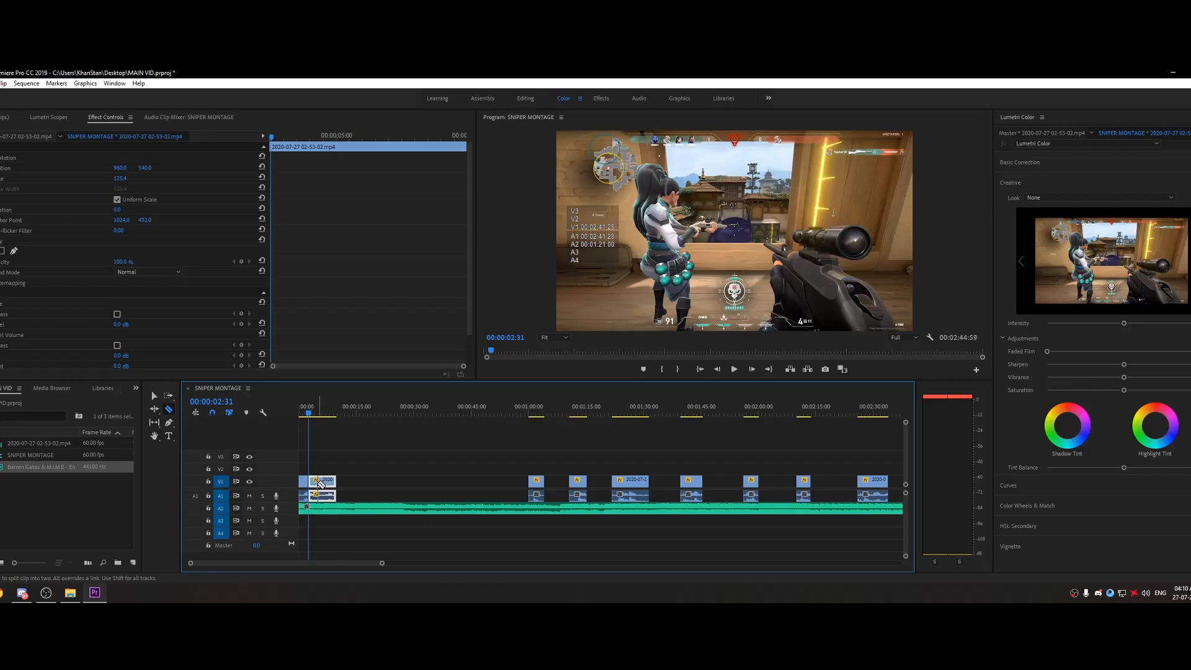
pyautogui.press('space')
pyautogui.press('space')
pyautogui.click(311, 480)
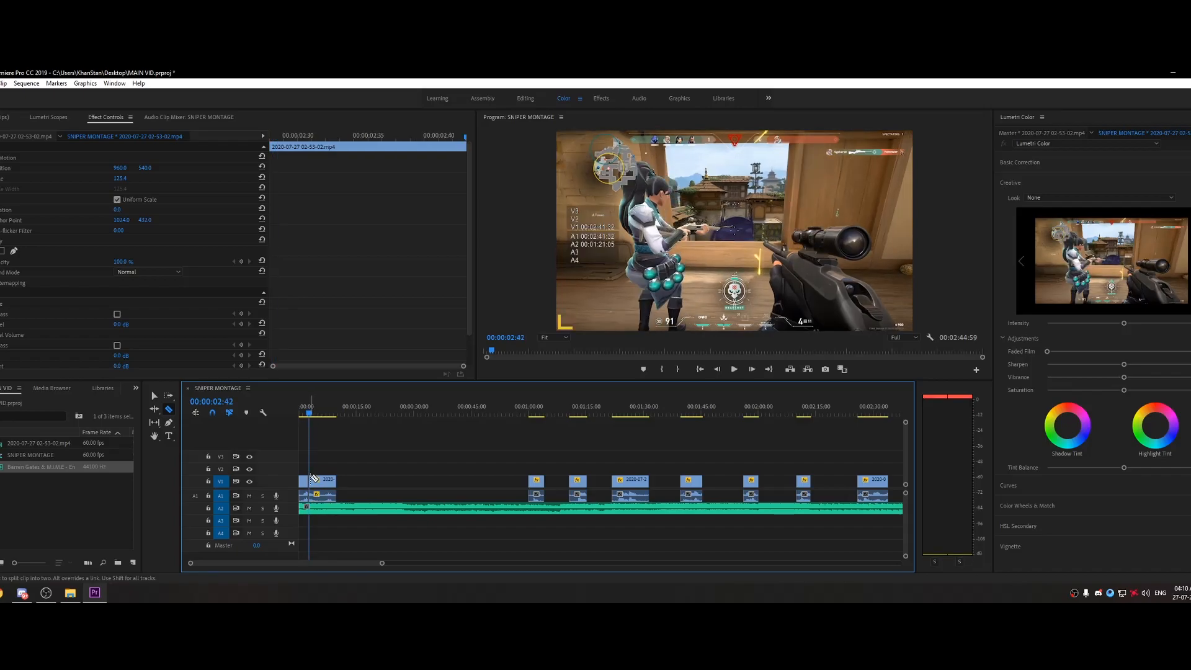
pyautogui.press('v')
pyautogui.click(330, 481)
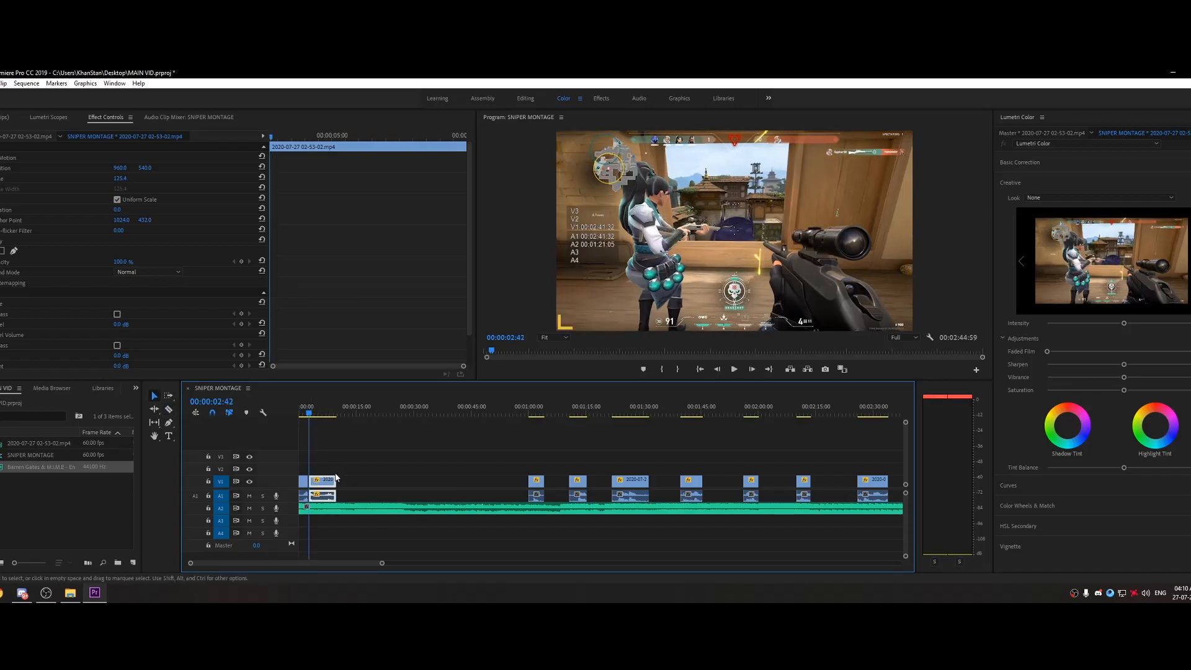
pyautogui.press('Delete')
# Preview the second gameplay clip, split it at the pistol shot at 00:01:01:26, and delete the part before the cut.
pyautogui.click(533, 418)
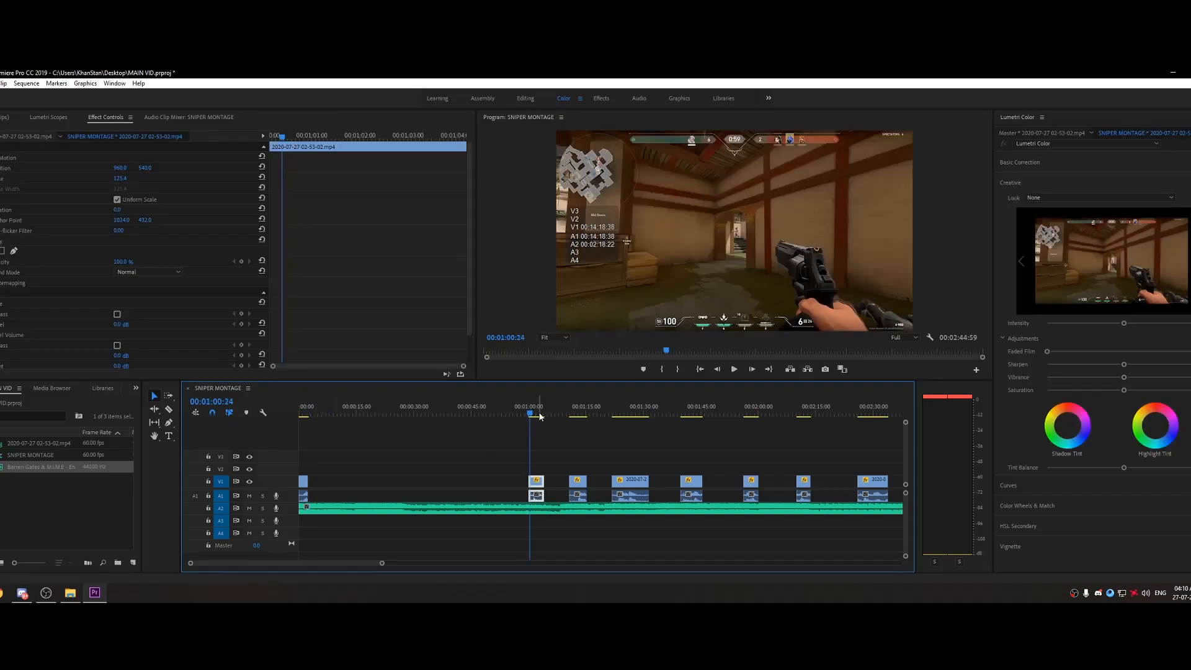
pyautogui.press('space')
pyautogui.press('space')
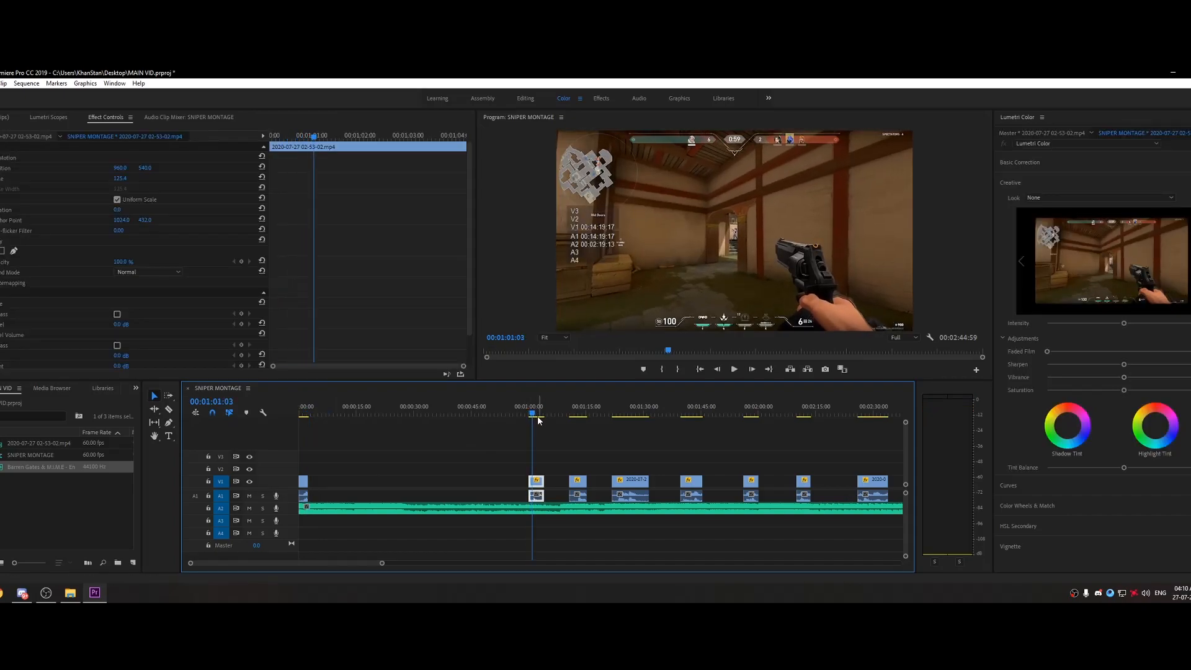
pyautogui.press('space')
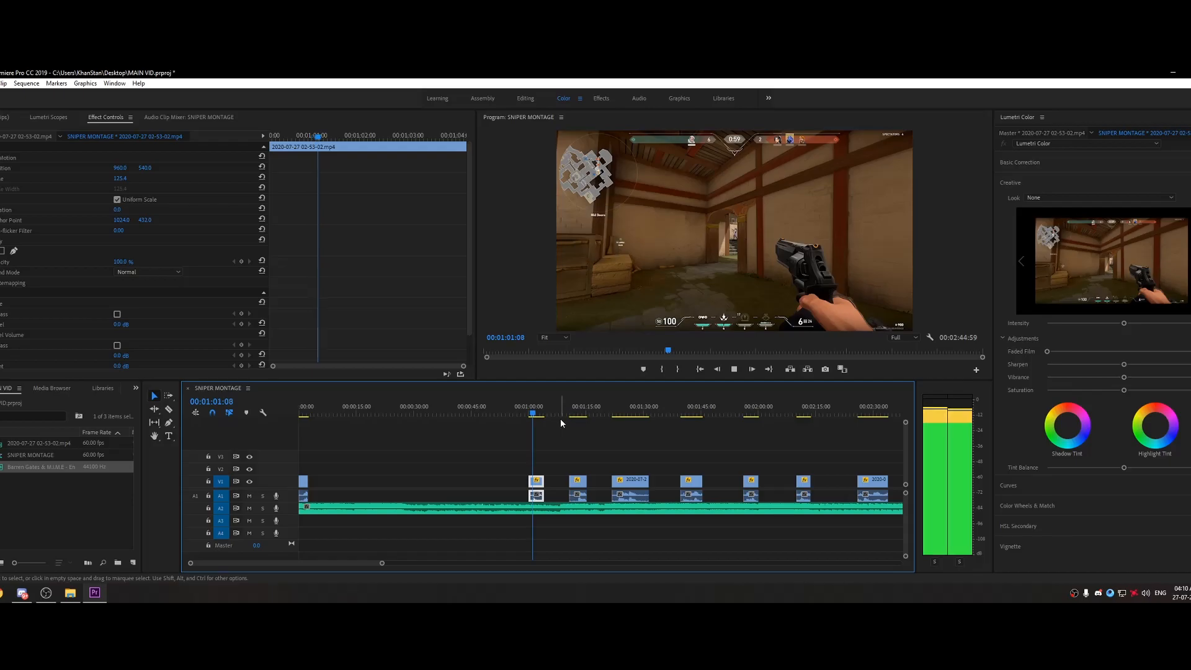
pyautogui.press('space')
pyautogui.moveTo(536, 415); pyautogui.dragTo(536, 415)
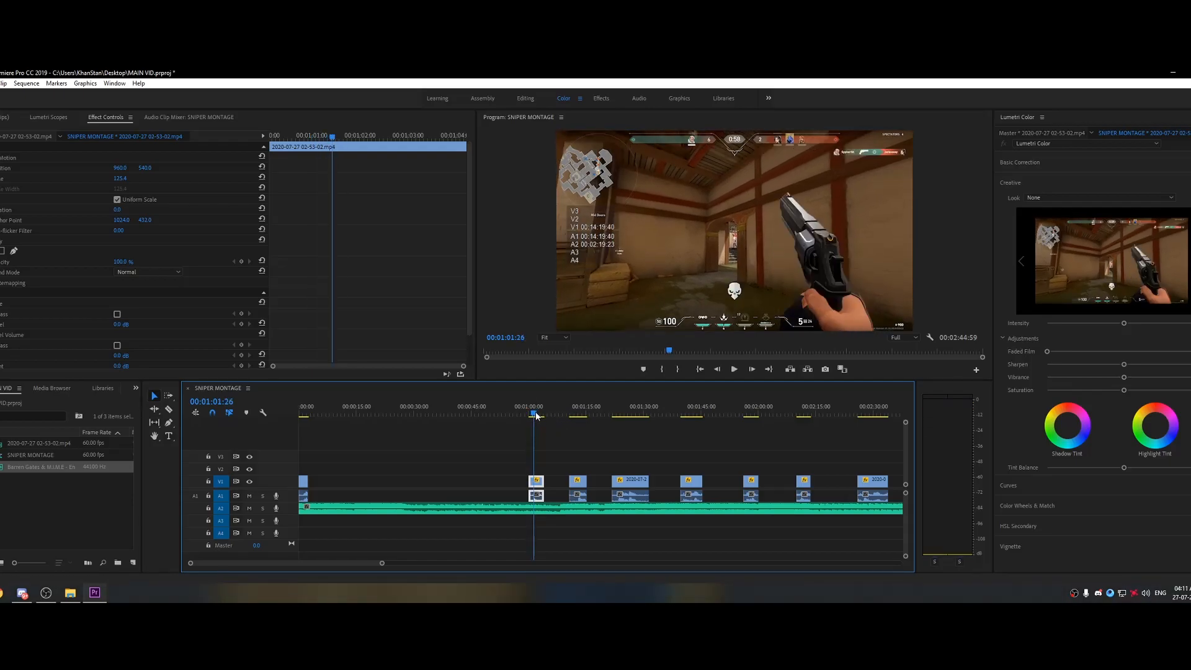
pyautogui.press('c')
pyautogui.click(534, 481)
pyautogui.press('v')
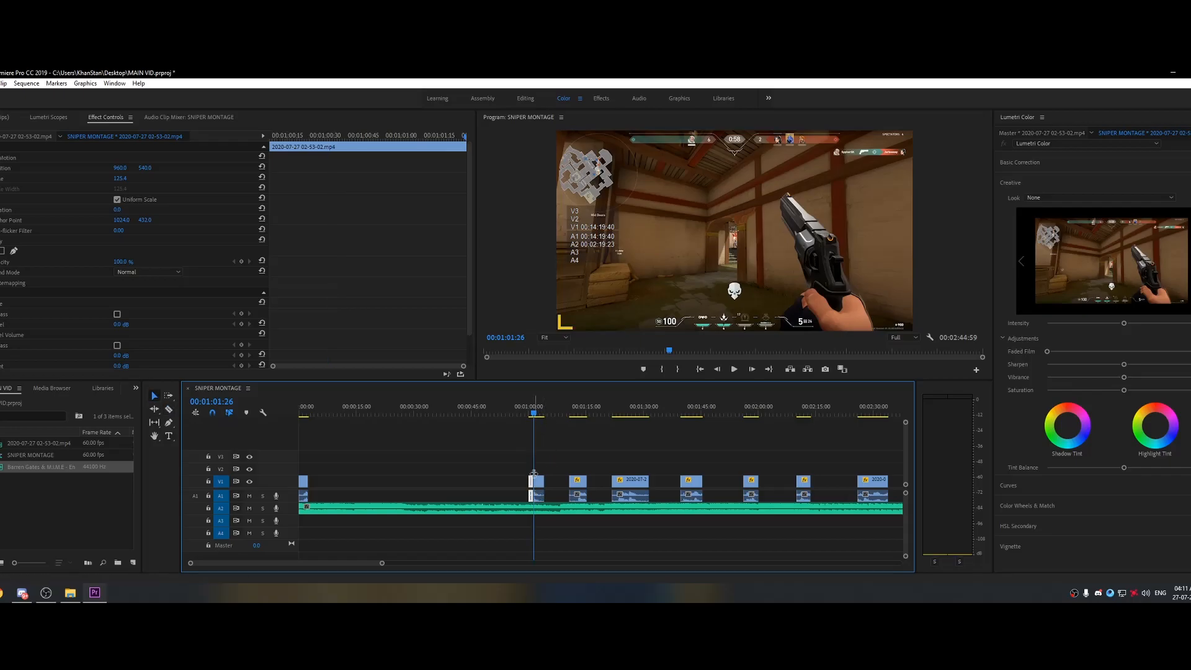
pyautogui.press('Delete')
# Find the next beat at 00:00:03:17 and place the second gameplay clip directly after the first with its shot on that beat.
pyautogui.click(307, 411)
pyautogui.press('space')
pyautogui.press('space')
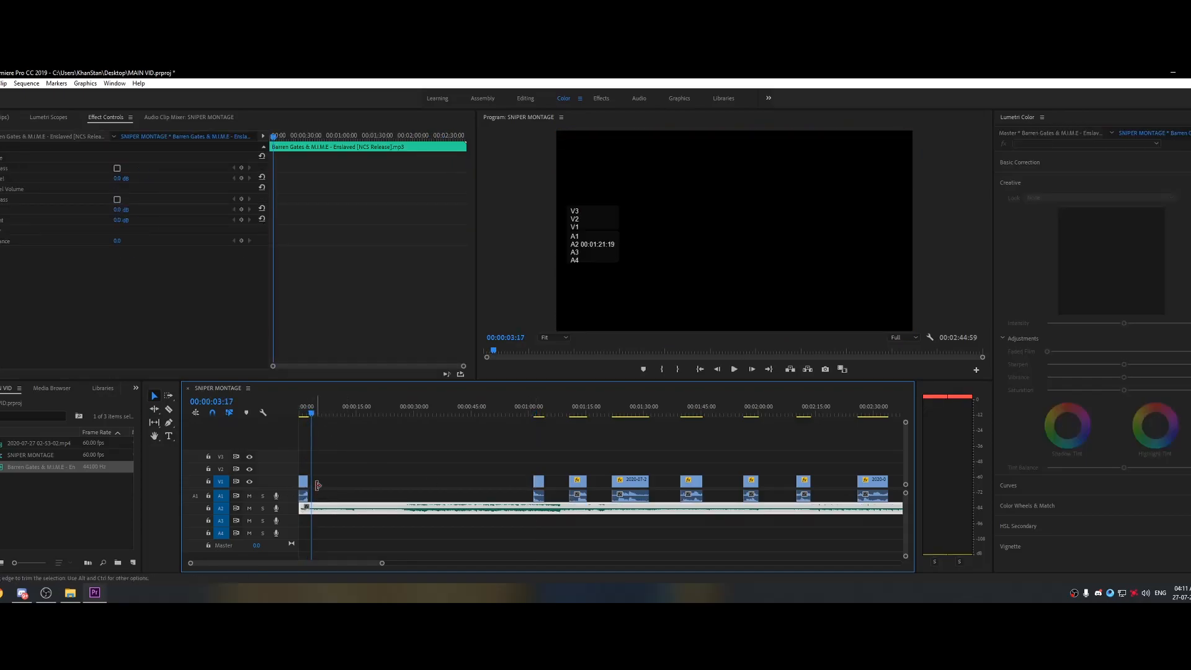
pyautogui.moveTo(537, 485); pyautogui.dragTo(309, 480)
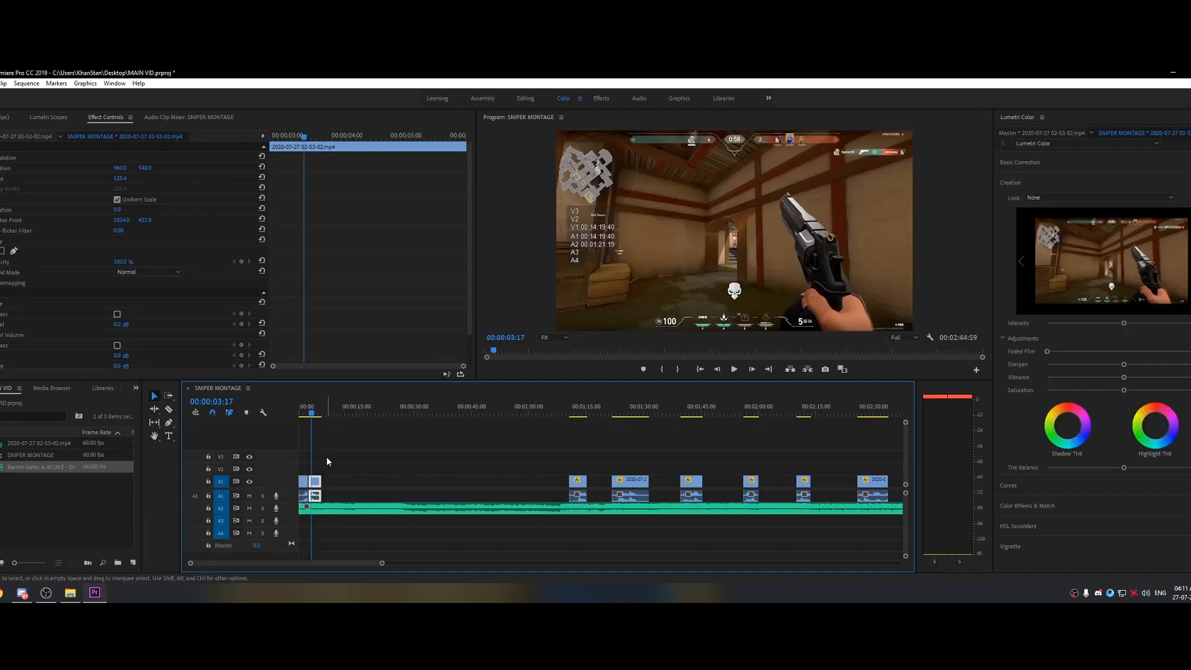
# Split the second gameplay clip at 00:00:03:17 and set the speed of the part after the cut to 30%.
pyautogui.press('c')
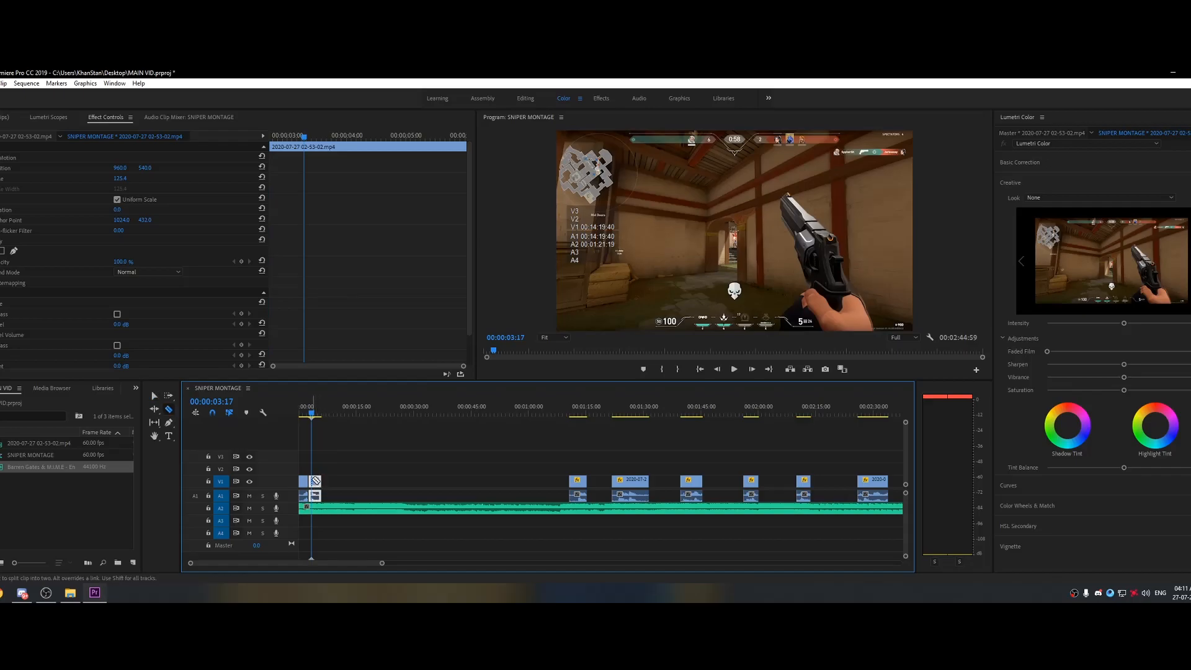
pyautogui.click(315, 481)
pyautogui.press('v')
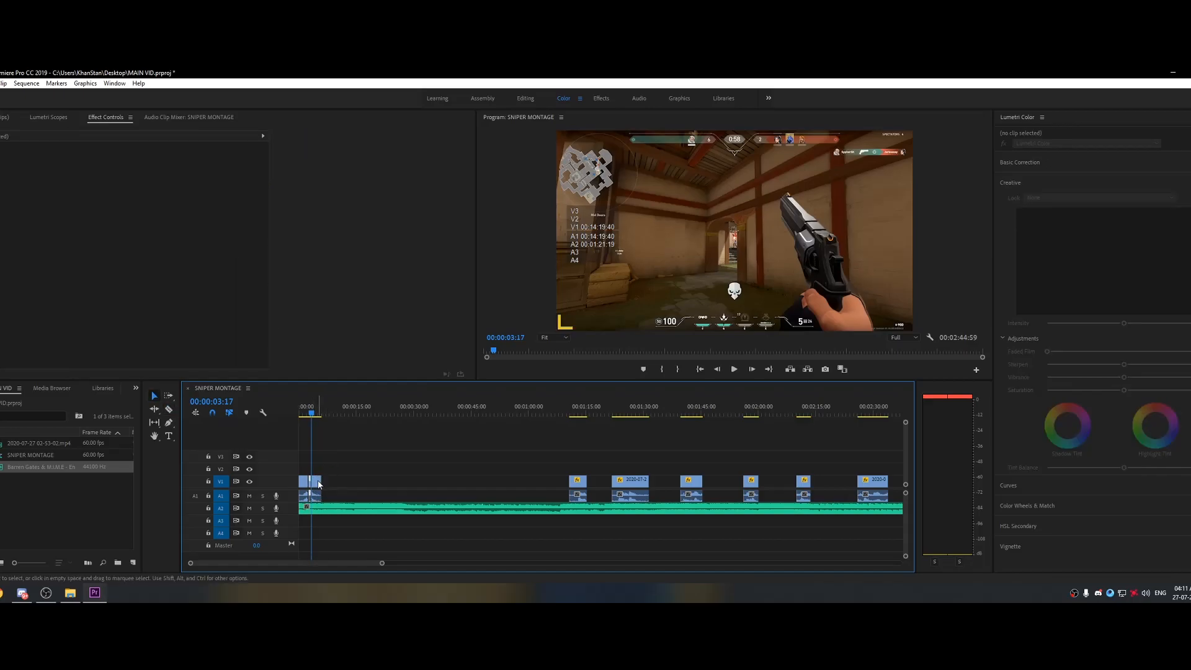
pyautogui.doubleClick(318, 484)
pyautogui.rightClick(318, 484)
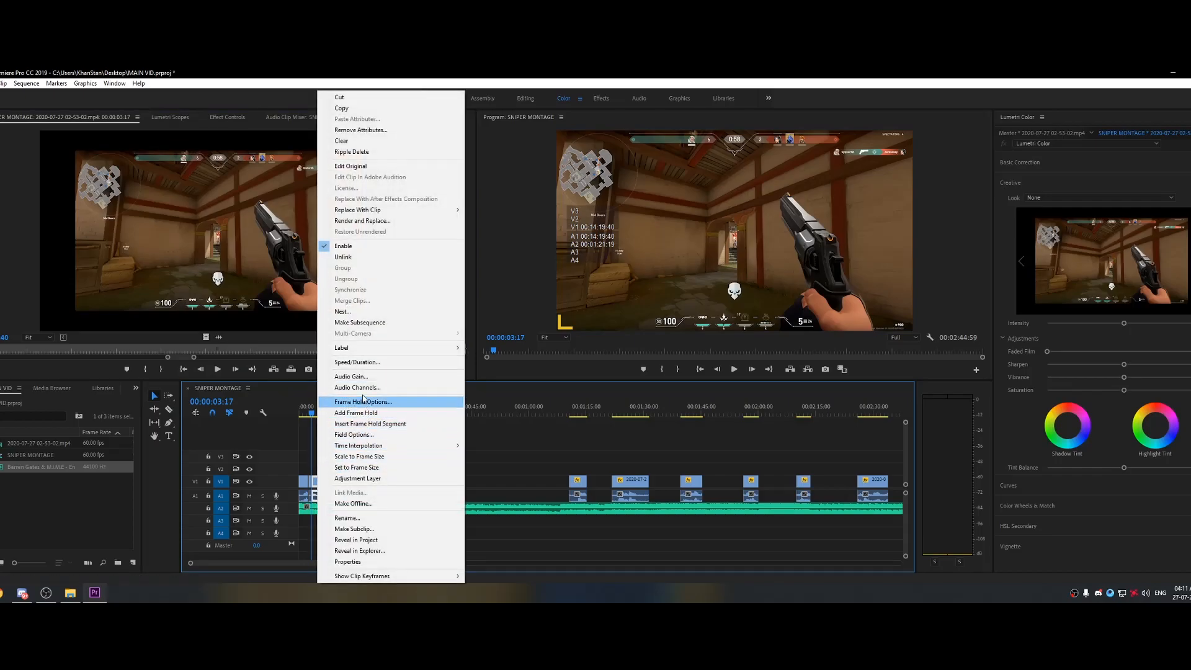
pyautogui.click(364, 365)
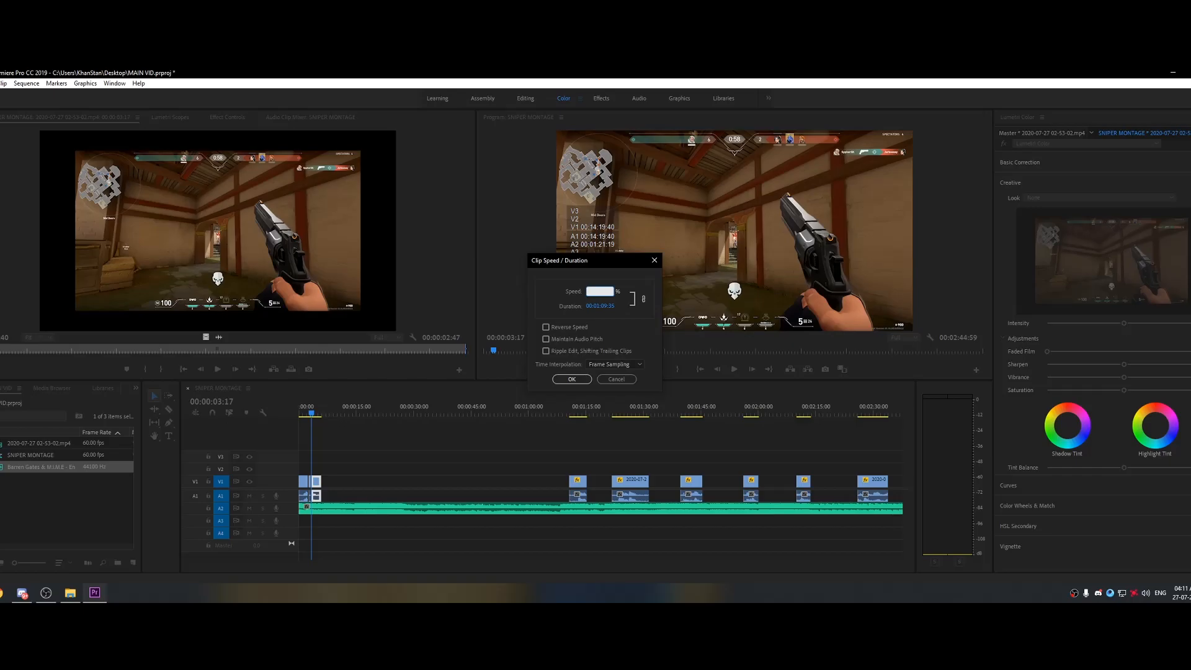
pyautogui.write('30')
pyautogui.click(571, 379)
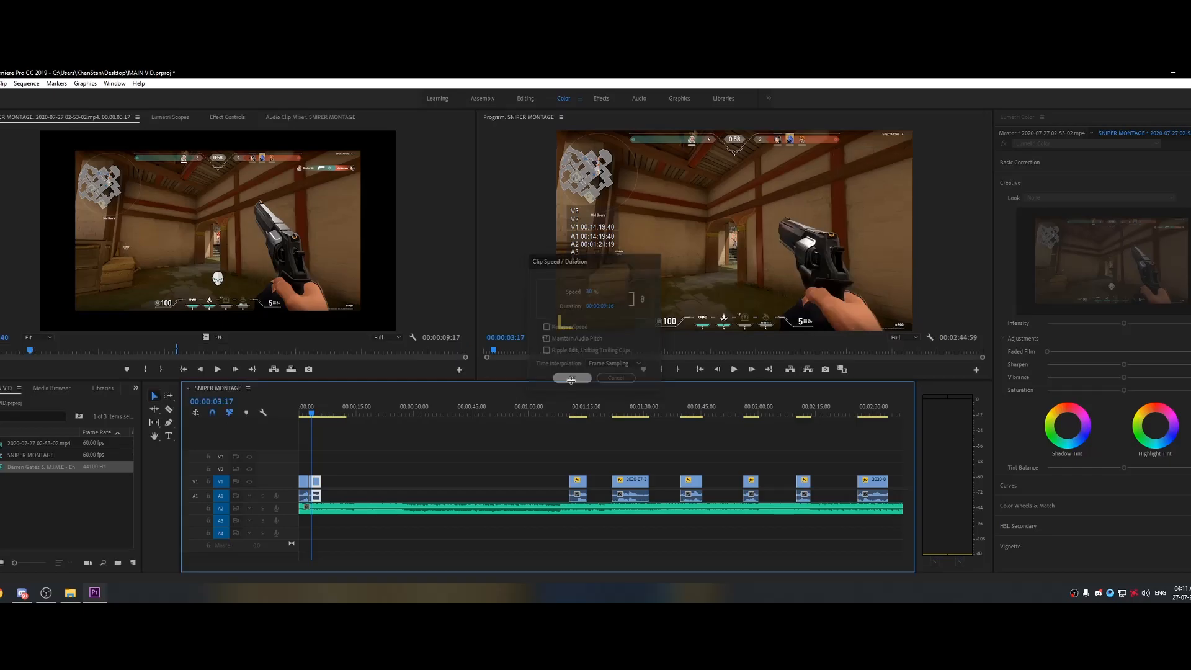
# Split the slowed part of the second gameplay clip at 00:00:04:05 and delete everything of it after the cut.
pyautogui.press('c')
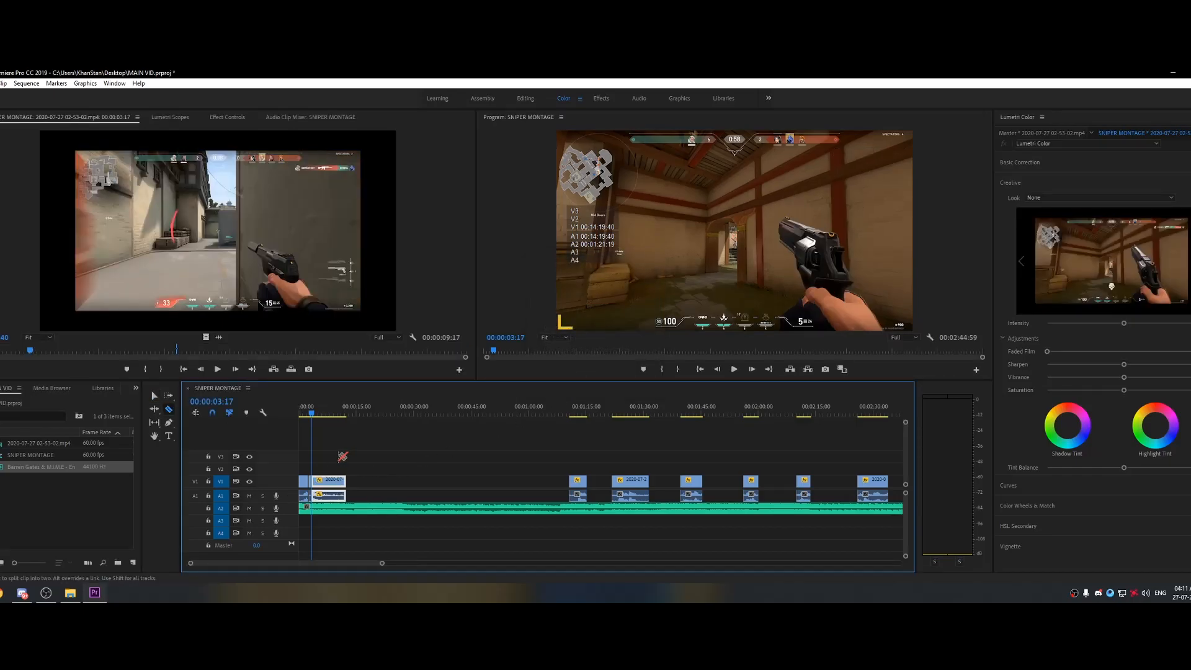
pyautogui.press('space')
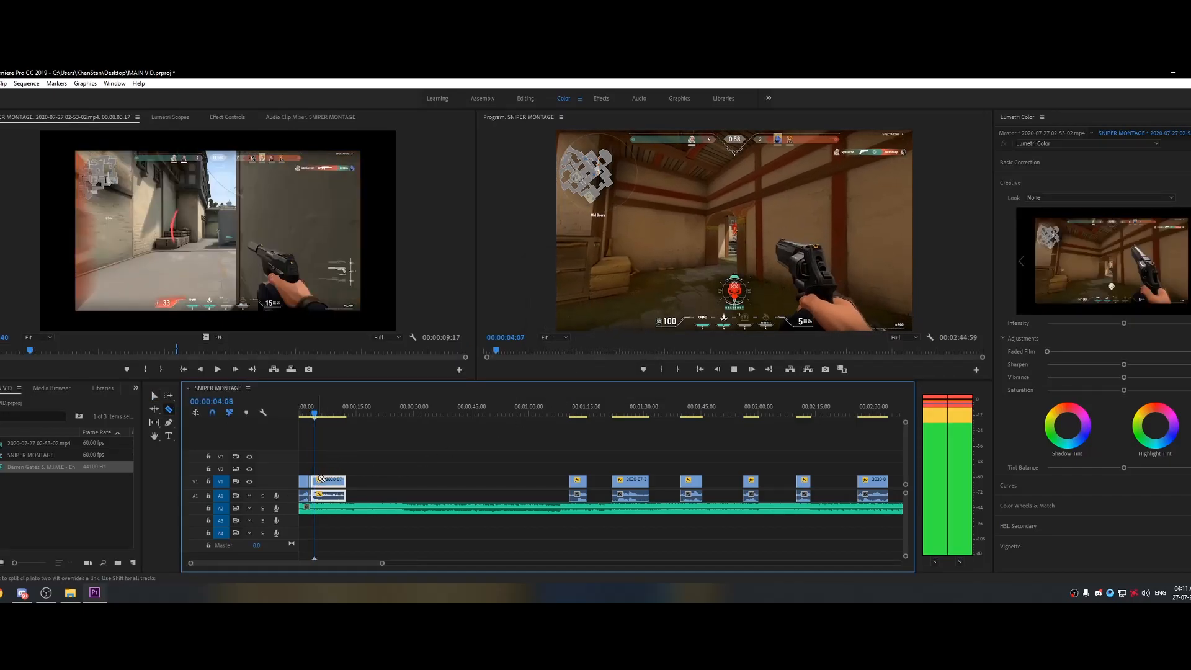
pyautogui.press('space')
pyautogui.click(312, 415)
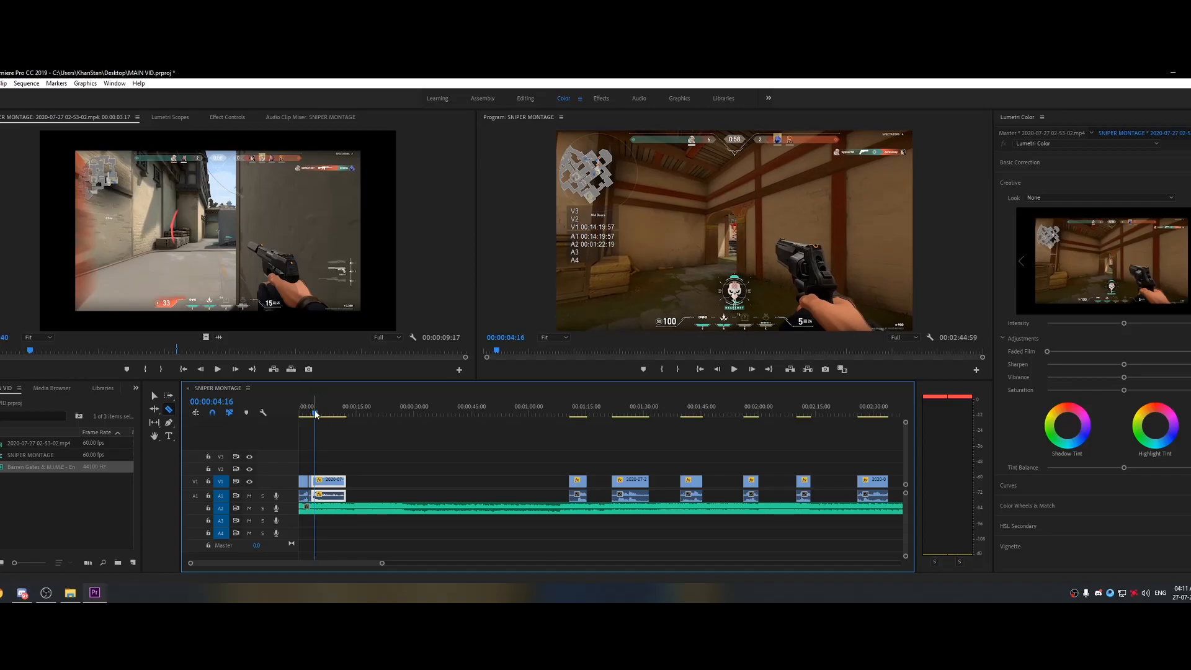
pyautogui.press('space')
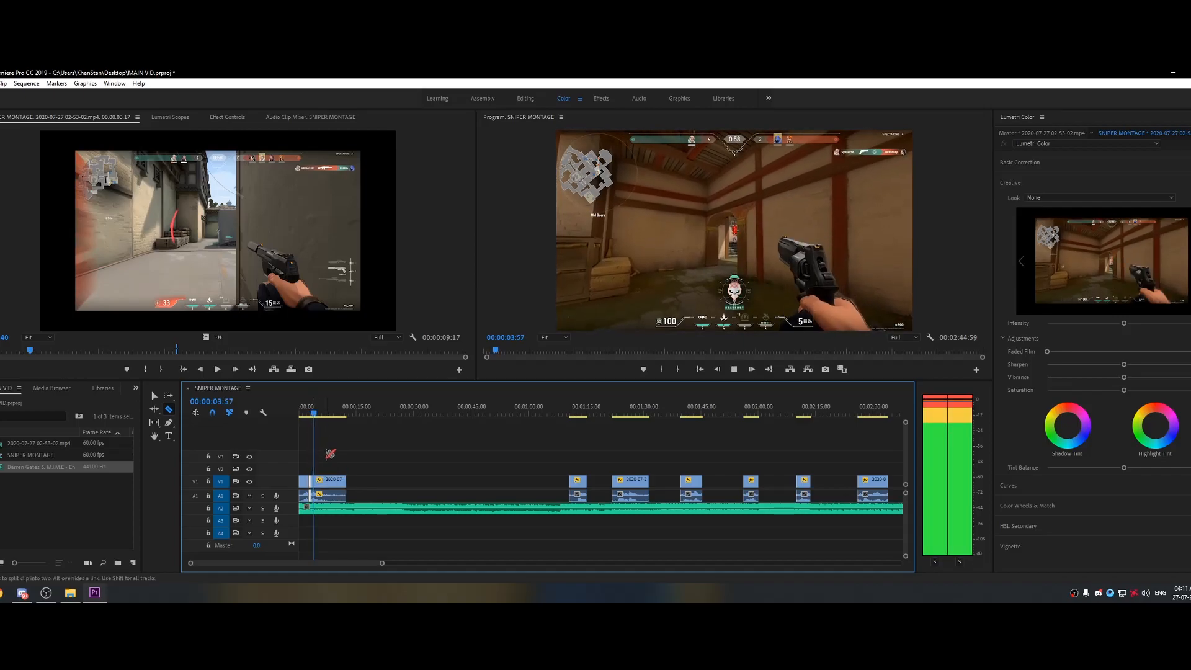
pyautogui.press('space')
pyautogui.click(320, 481)
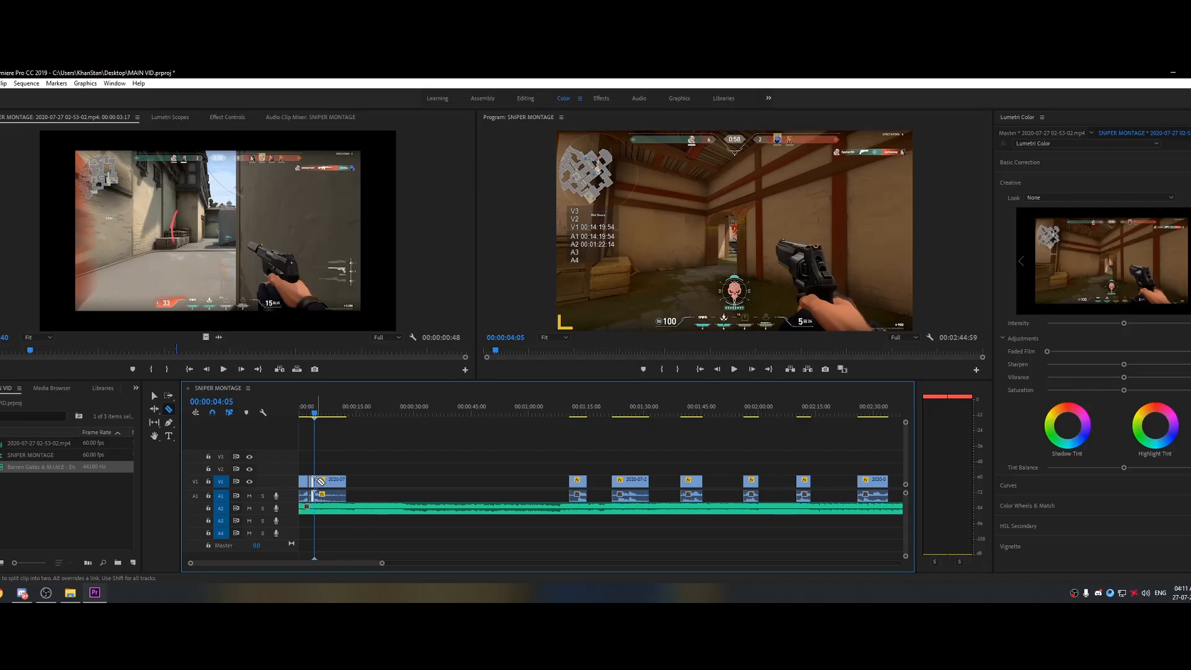
pyautogui.press('v')
pyautogui.click(332, 482)
pyautogui.press('Delete')
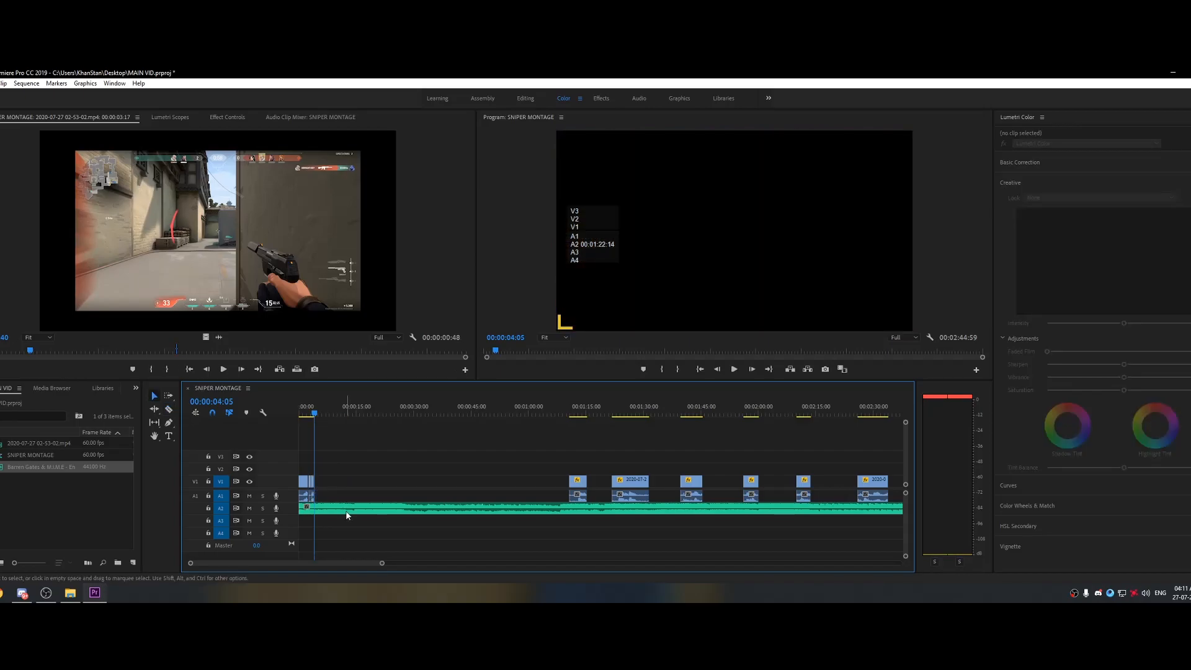
# Lower the music clip's audio gain by a negative adjustment and play a moment of it to check the volume.
pyautogui.click(345, 511)
pyautogui.rightClick(345, 511)
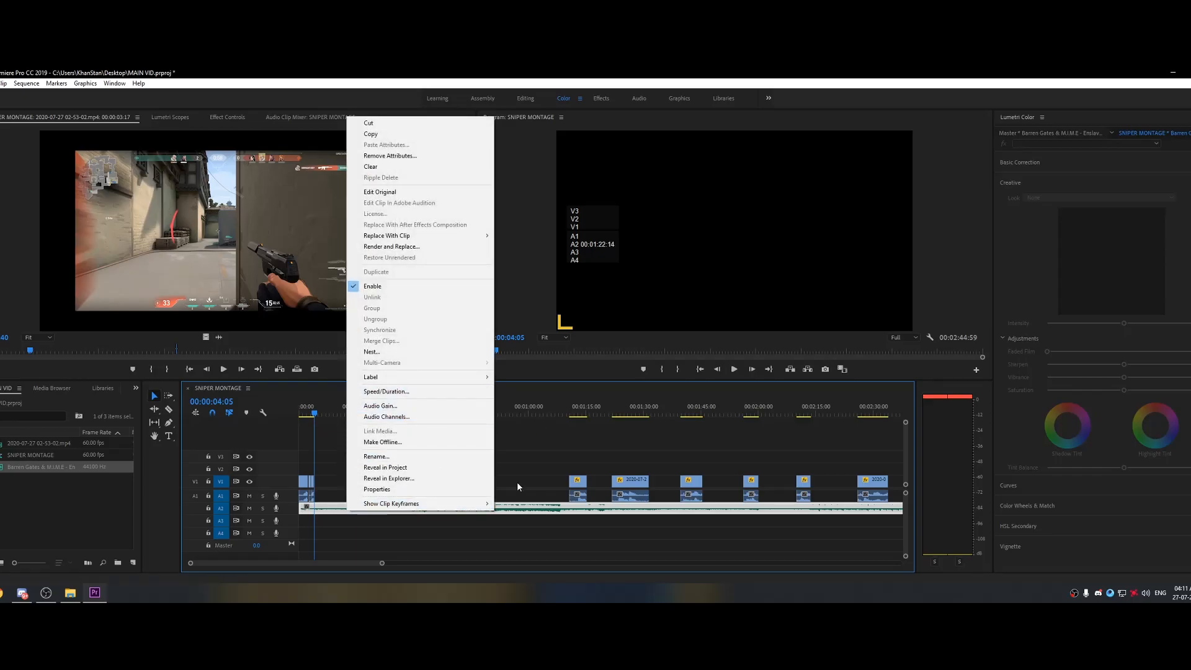
pyautogui.click(547, 509)
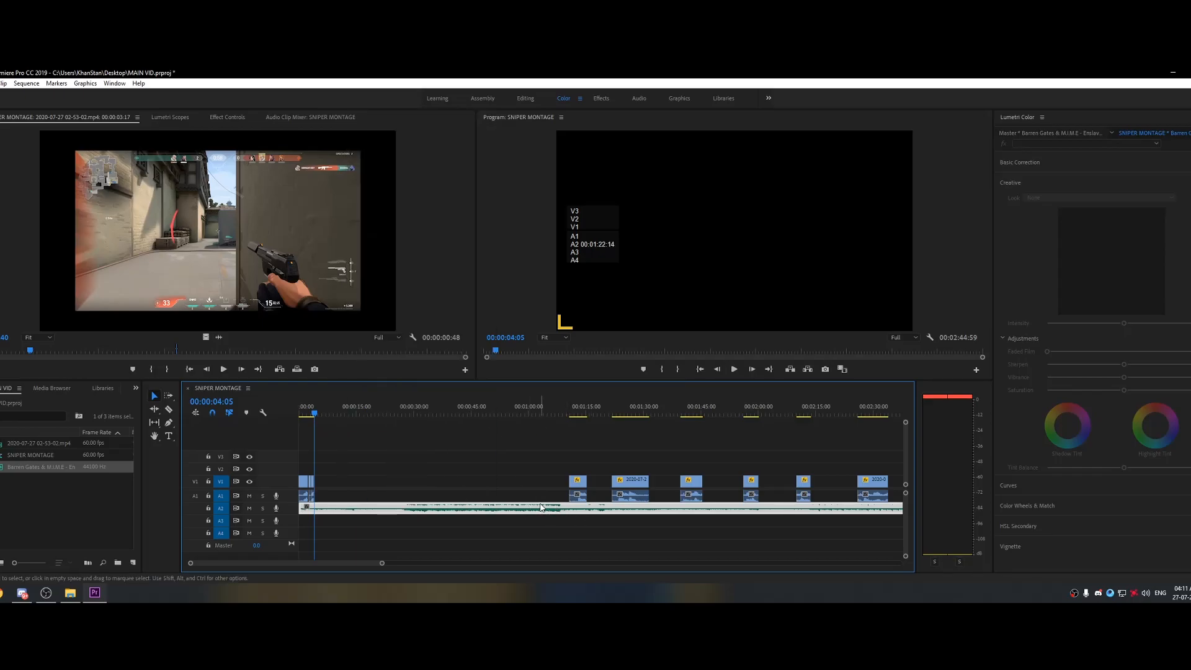
pyautogui.rightClick(388, 518)
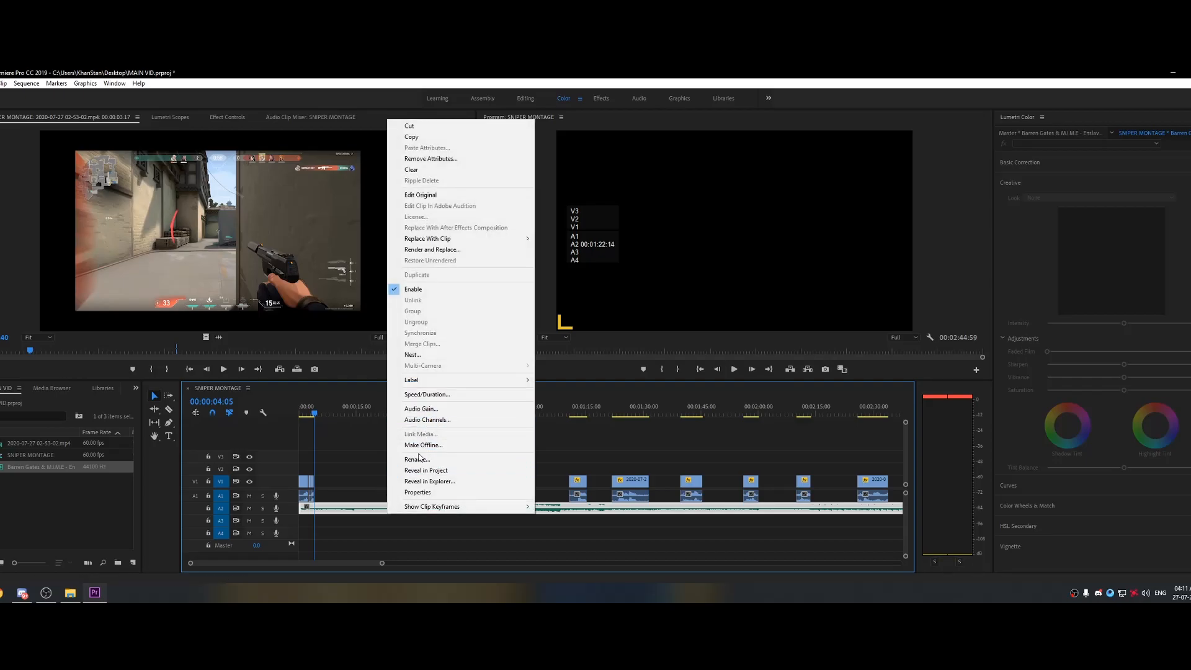
pyautogui.click(363, 502)
pyautogui.rightClick(363, 515)
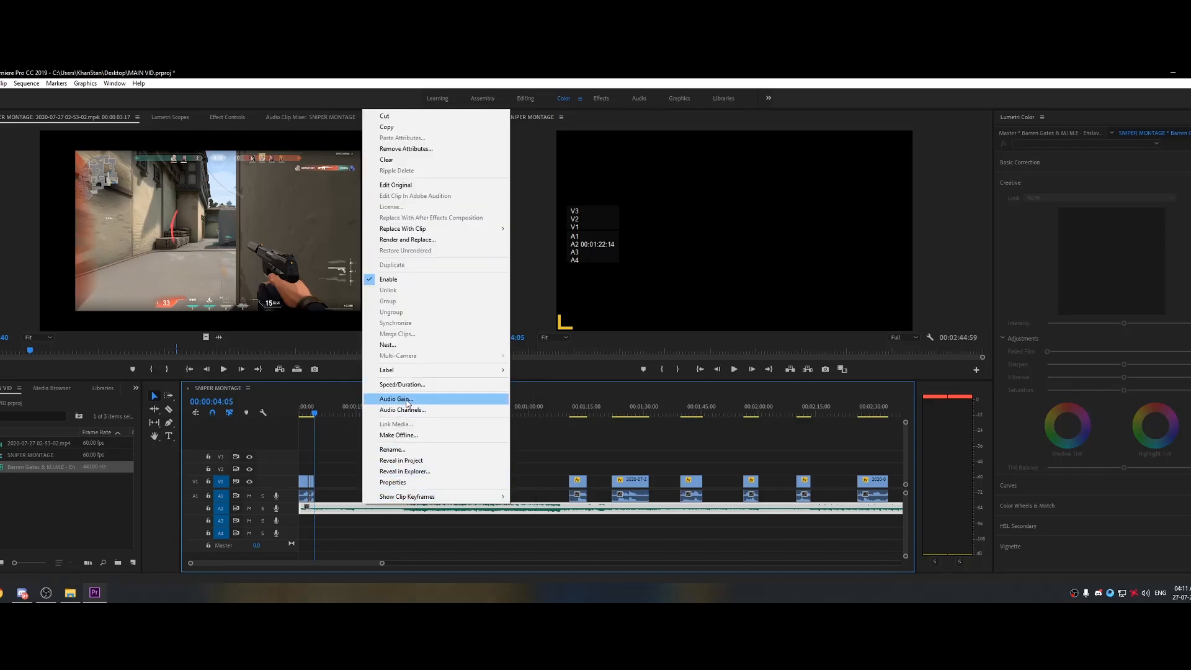
pyautogui.click(434, 398)
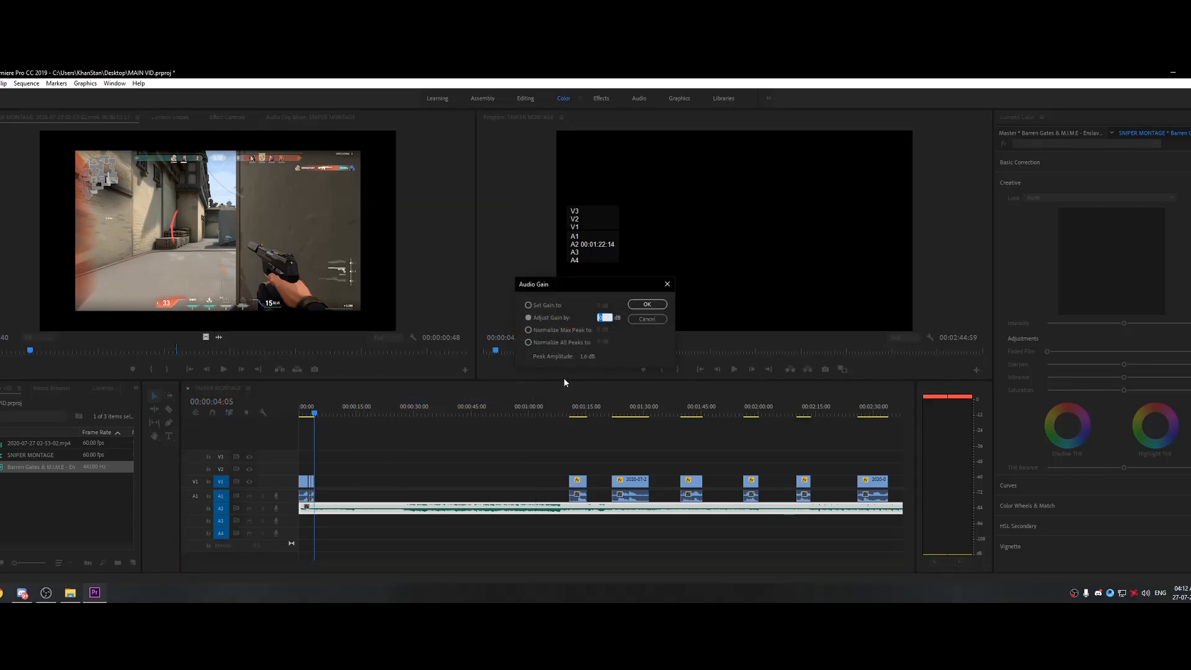
pyautogui.write('-')
pyautogui.click(645, 306)
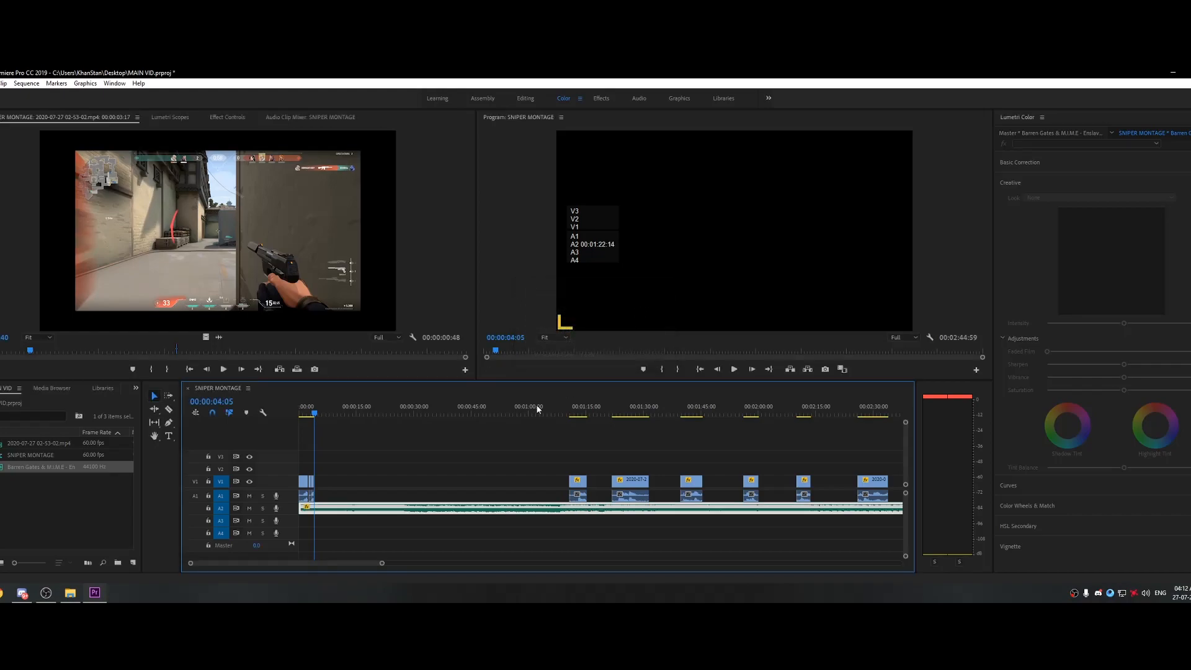
pyautogui.press('space')
pyautogui.press('space')
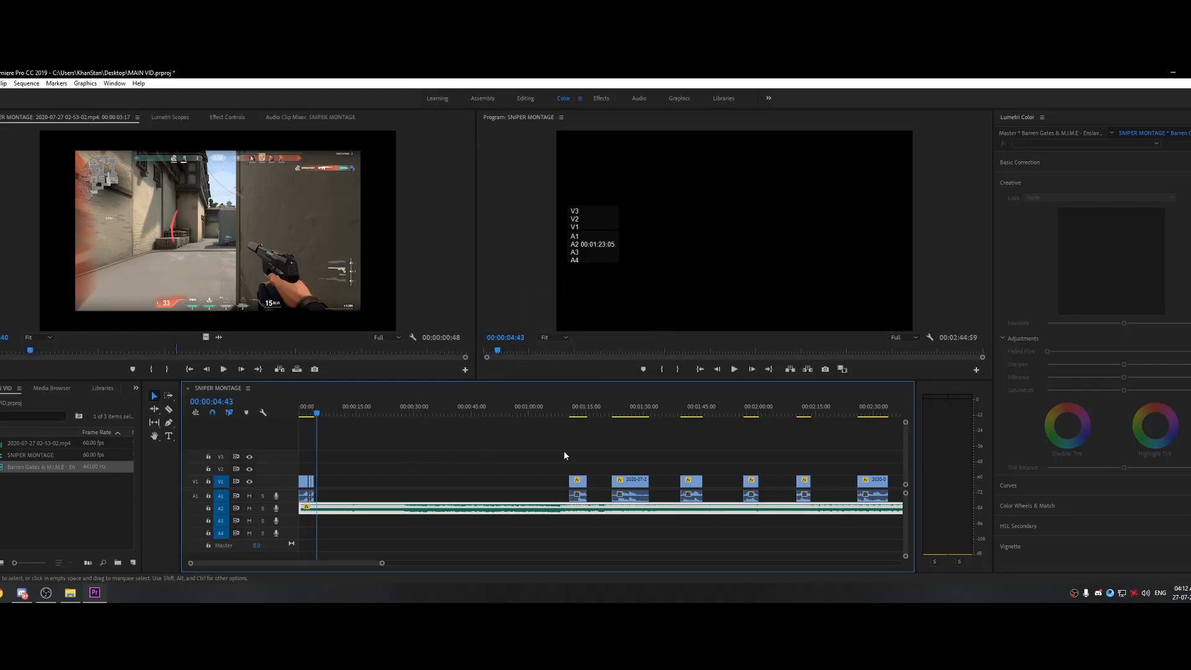
# Split the third gameplay clip at the sniper shot at 00:01:12:51 and delete the part before the cut.
pyautogui.moveTo(578, 419); pyautogui.dragTo(578, 416)
pyautogui.press('c')
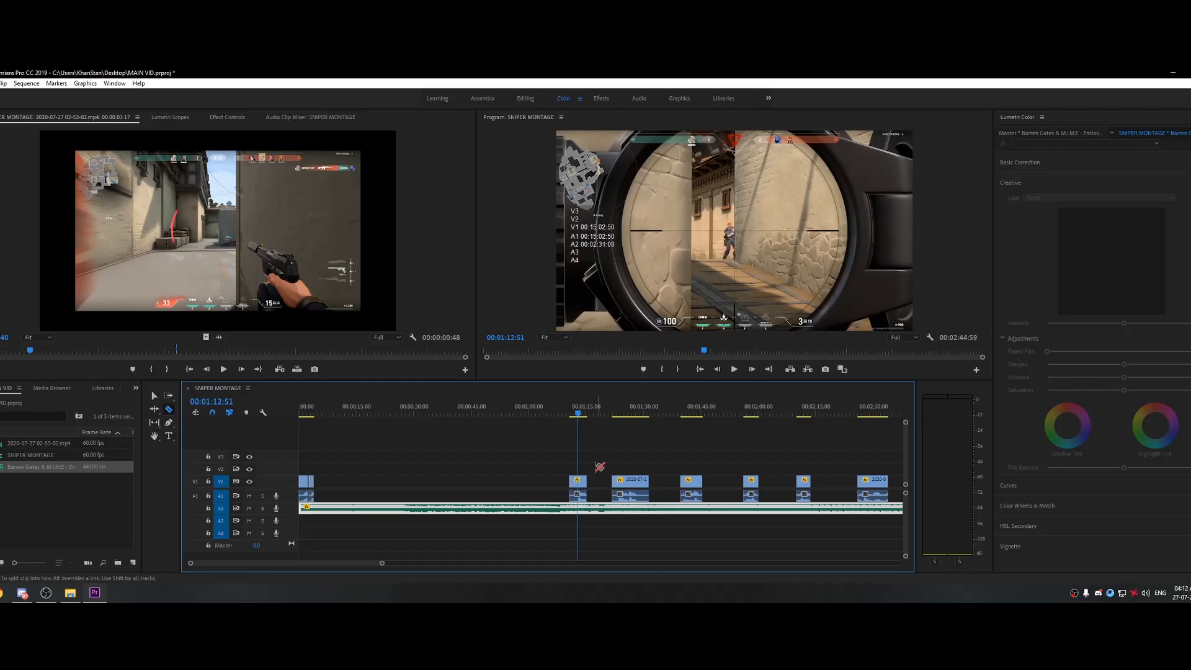
pyautogui.click(578, 482)
pyautogui.press('v')
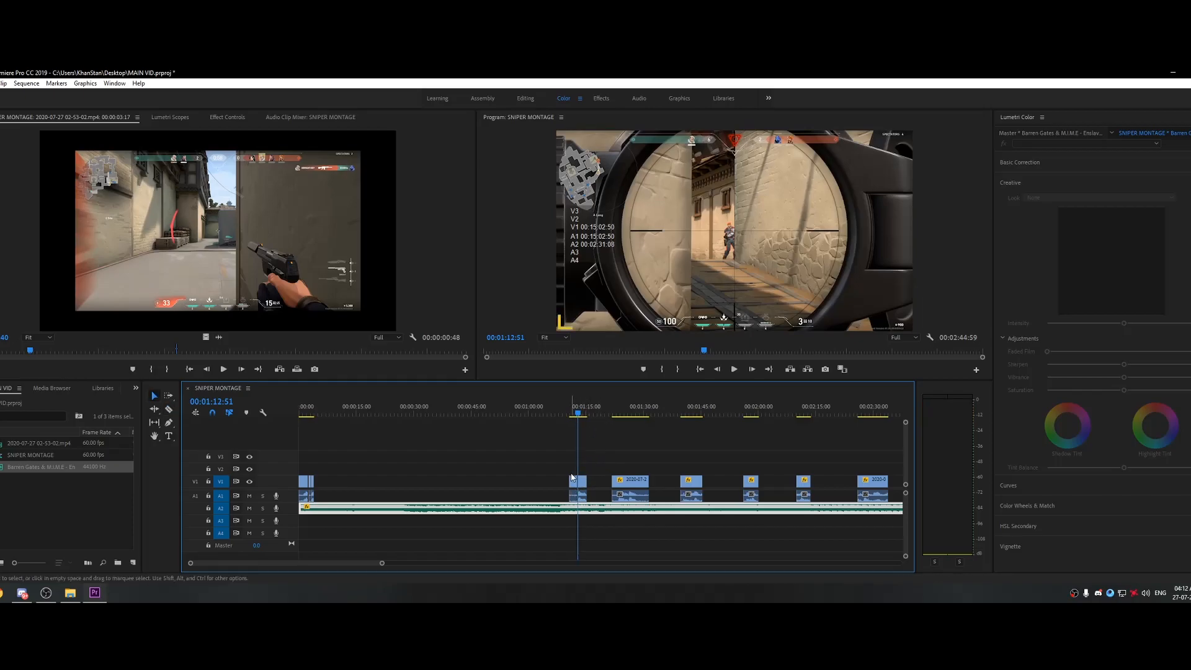
pyautogui.click(574, 482)
pyautogui.press('Delete')
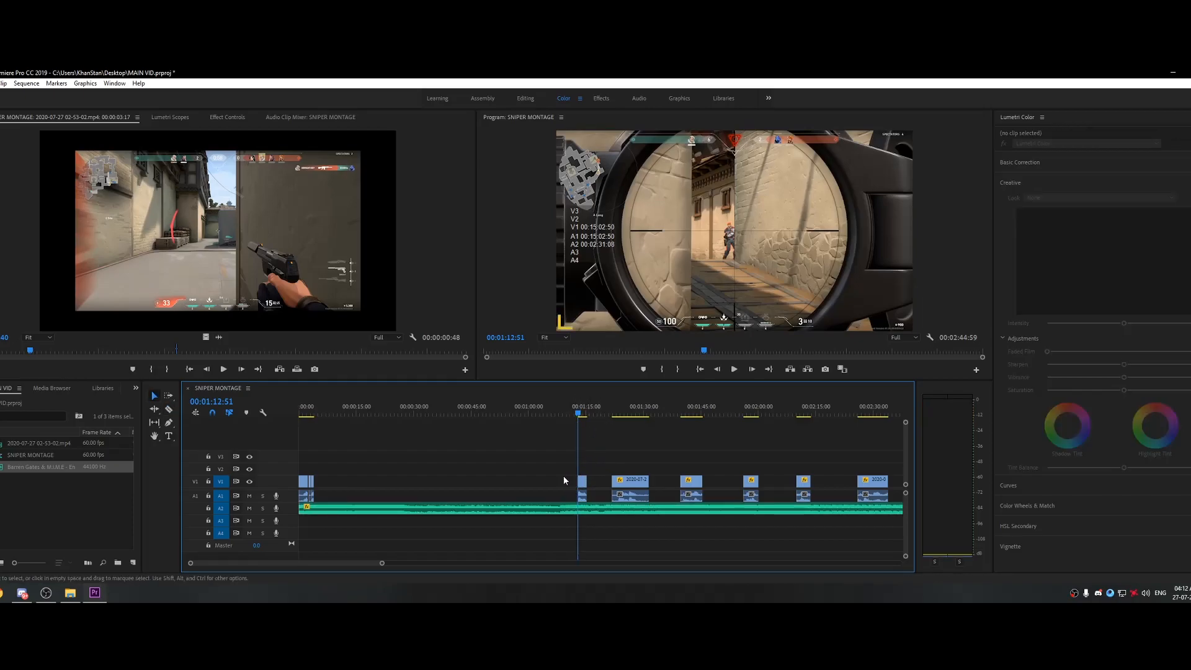
# Find the next beat at 00:00:04:52 and place the third gameplay clip directly after the second with its shot on that beat.
pyautogui.click(313, 415)
pyautogui.press('space')
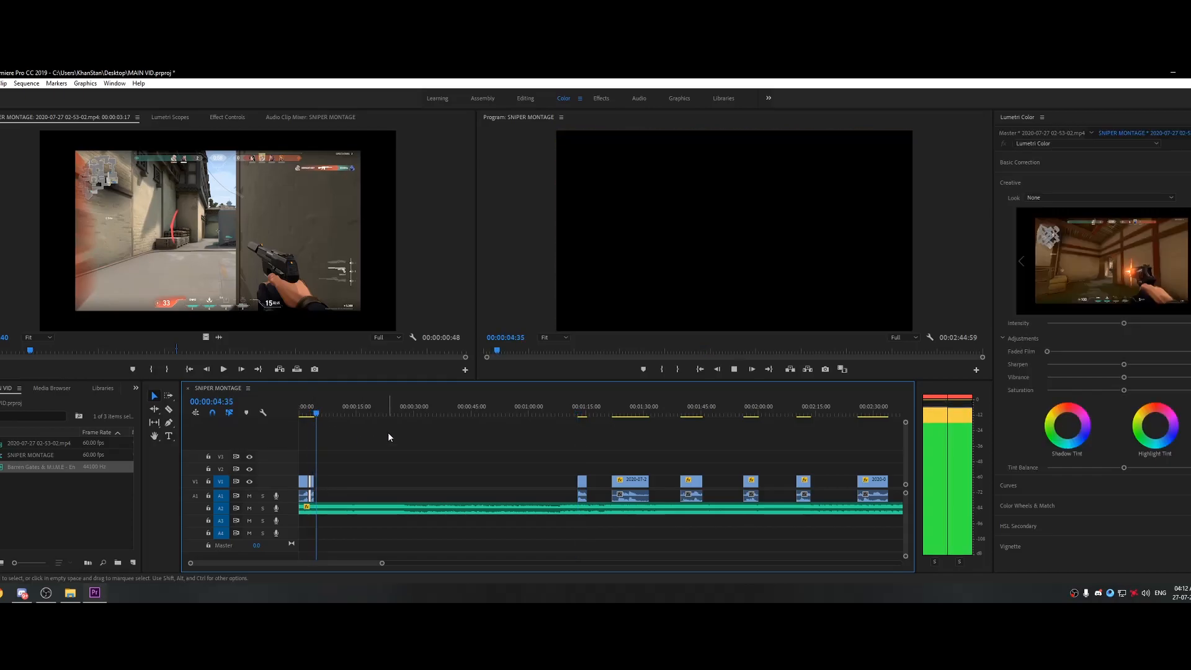
pyautogui.press('space')
pyautogui.moveTo(582, 482); pyautogui.dragTo(320, 482)
# Split the third gameplay clip at 00:00:04:52 and set the speed of the part after the cut to 40%.
pyautogui.press('c')
pyautogui.click(322, 481)
pyautogui.press('v')
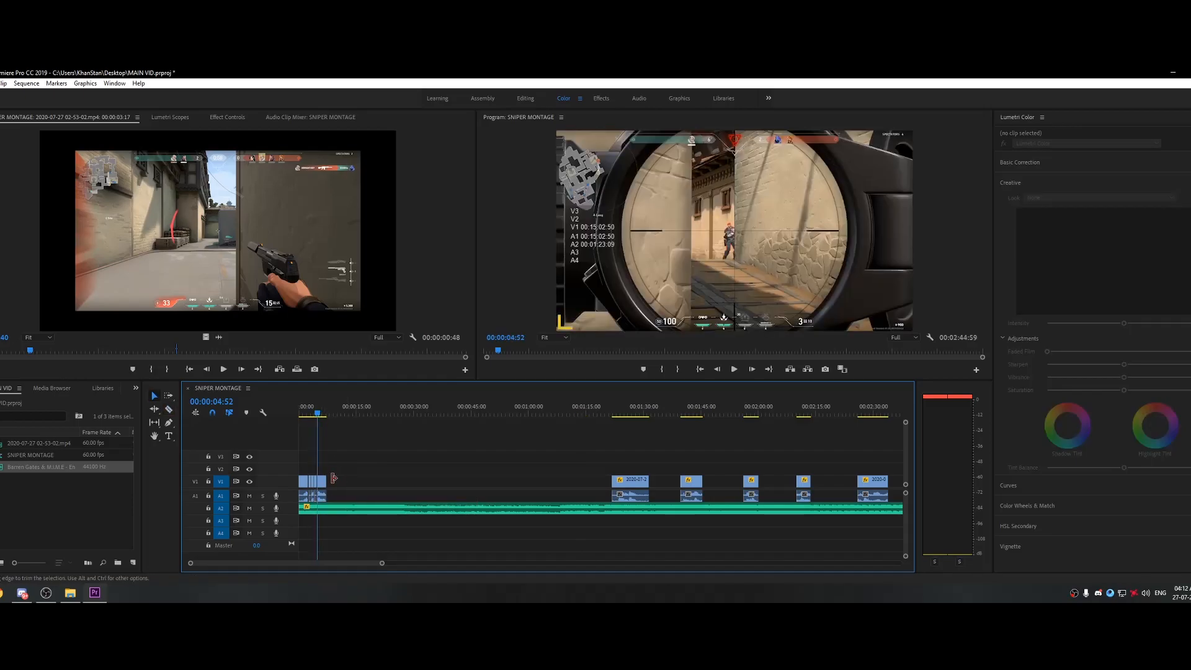
pyautogui.rightClick(322, 482)
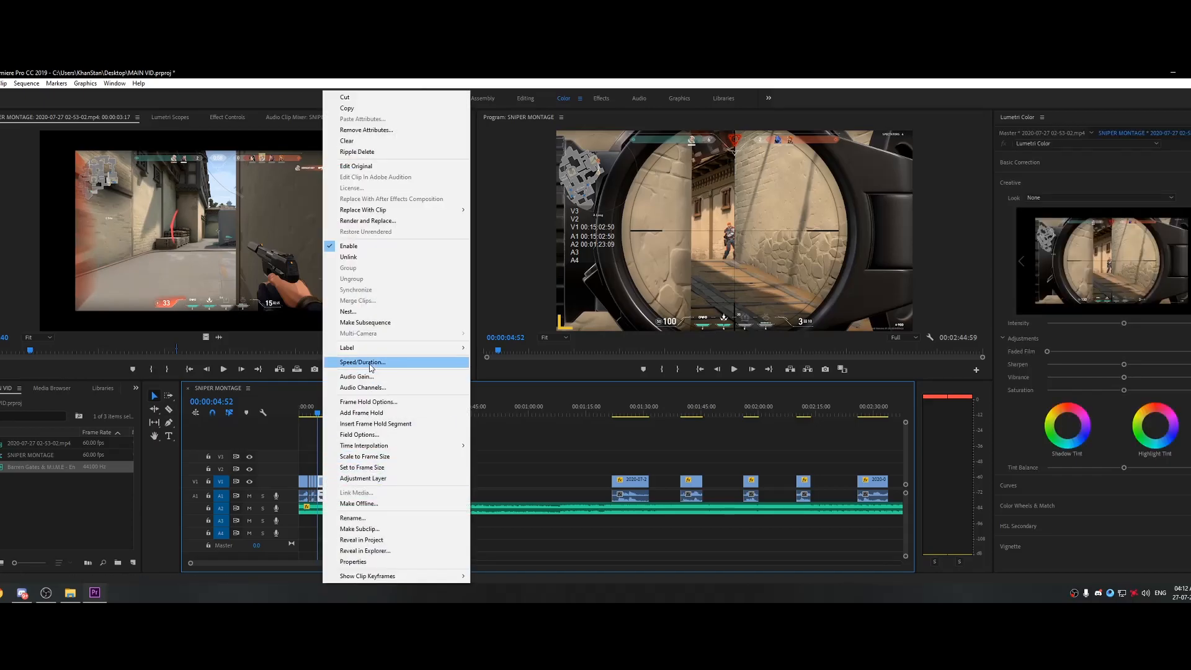
pyautogui.click(363, 362)
pyautogui.write('40')
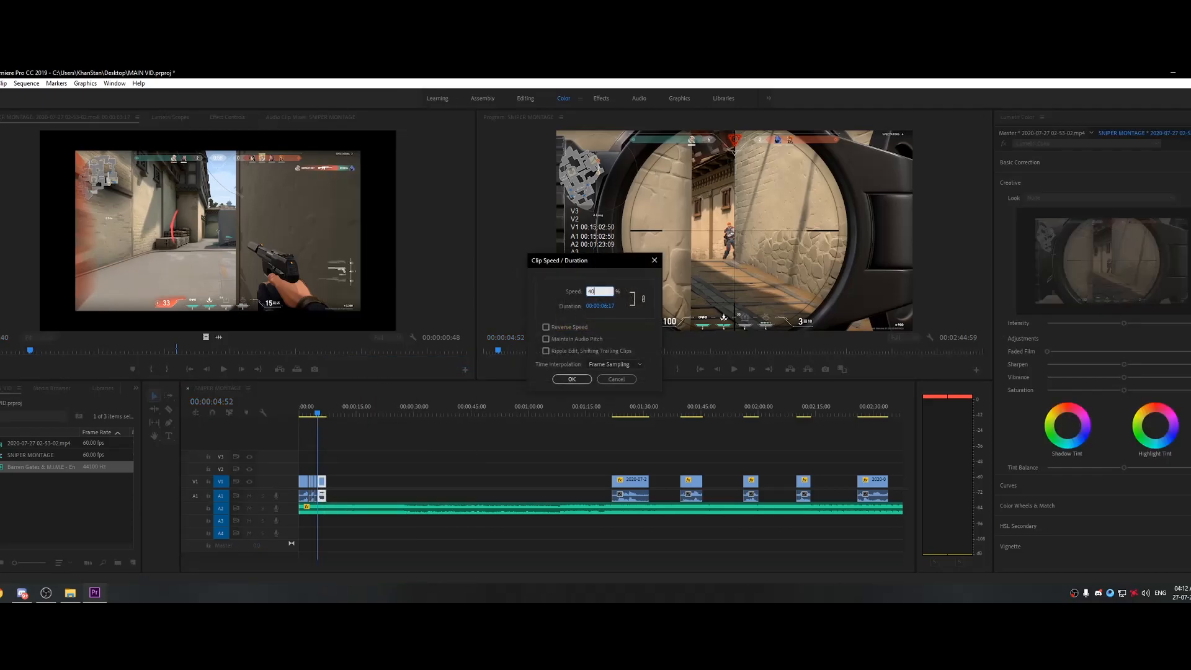
pyautogui.press('Return')
# Split the slowed part of the third gameplay clip at 00:00:05:45 and delete everything of it after the cut.
pyautogui.press('c')
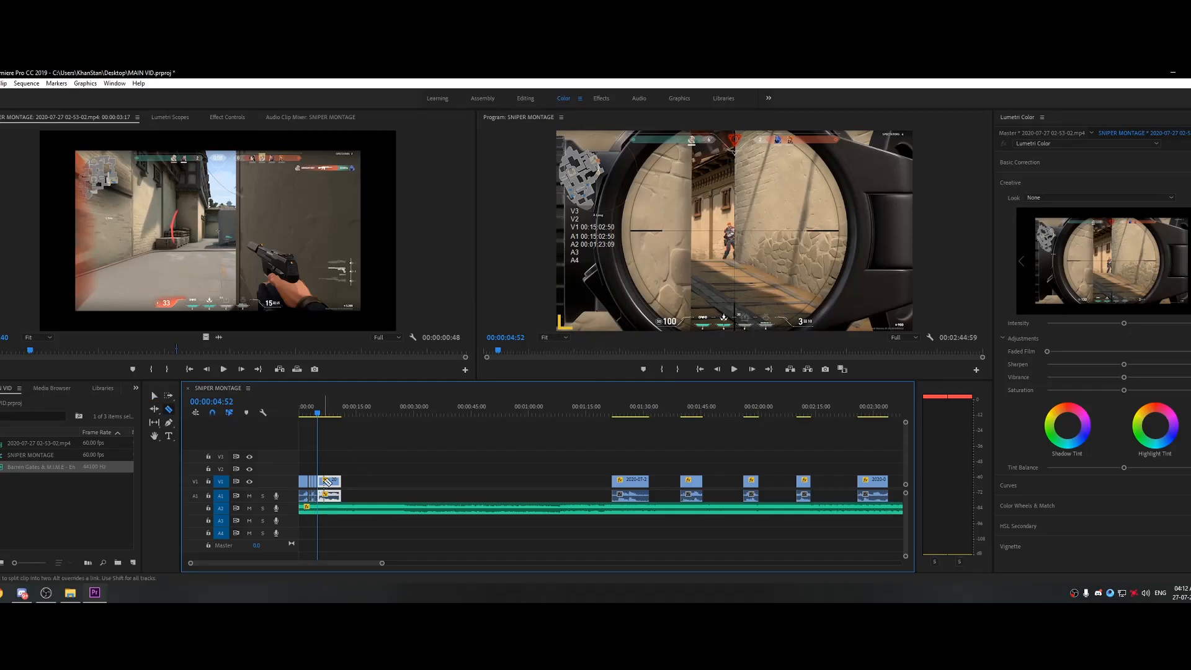
pyautogui.press('space')
pyautogui.press('space')
pyautogui.click(328, 481)
pyautogui.press('v')
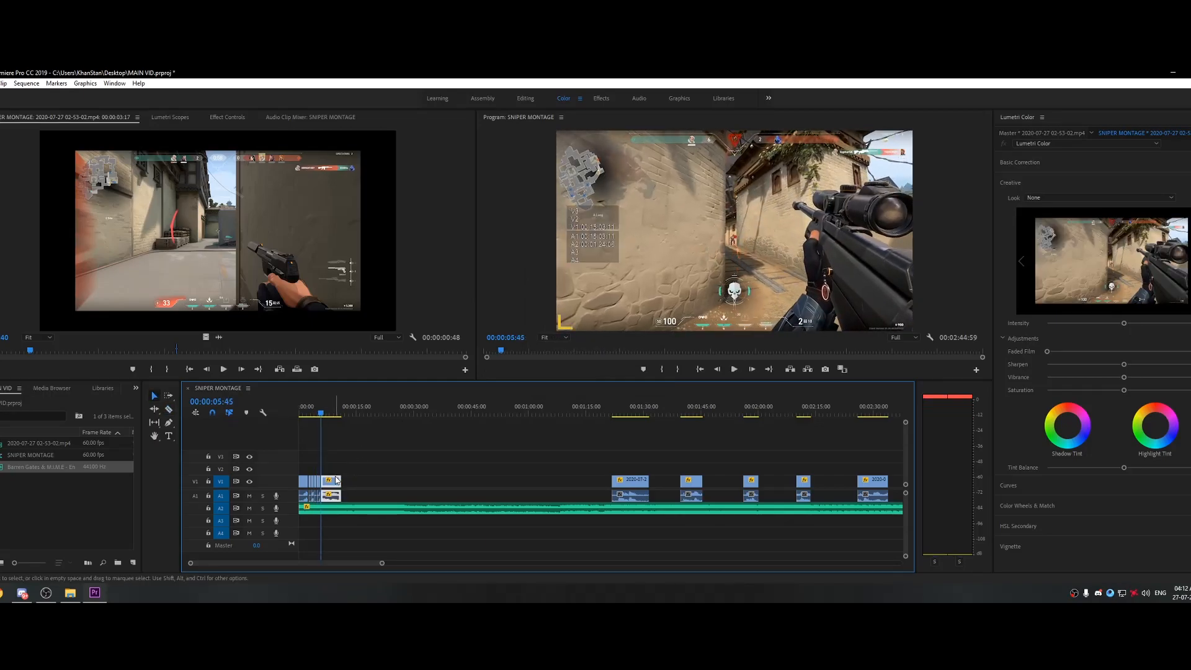
pyautogui.press('Delete')
# Play the edited montage from the start and stop on the next music beat at 00:00:06:31.
pyautogui.press('Home')
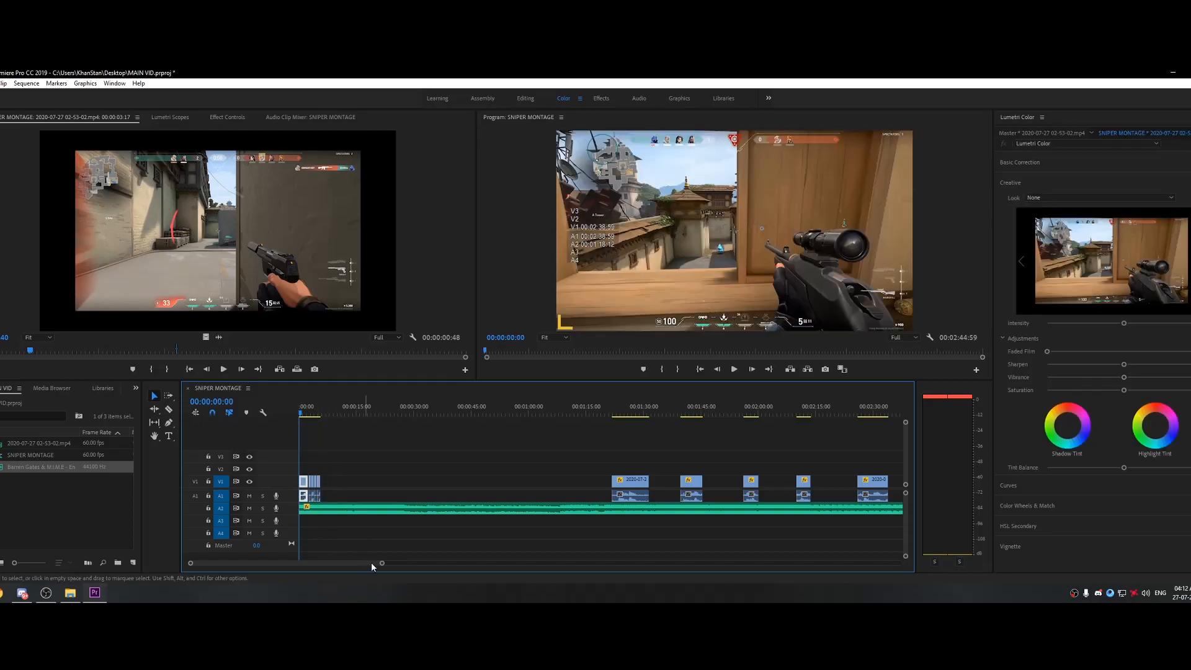
pyautogui.moveTo(382, 564); pyautogui.dragTo(332, 555)
pyautogui.press('space')
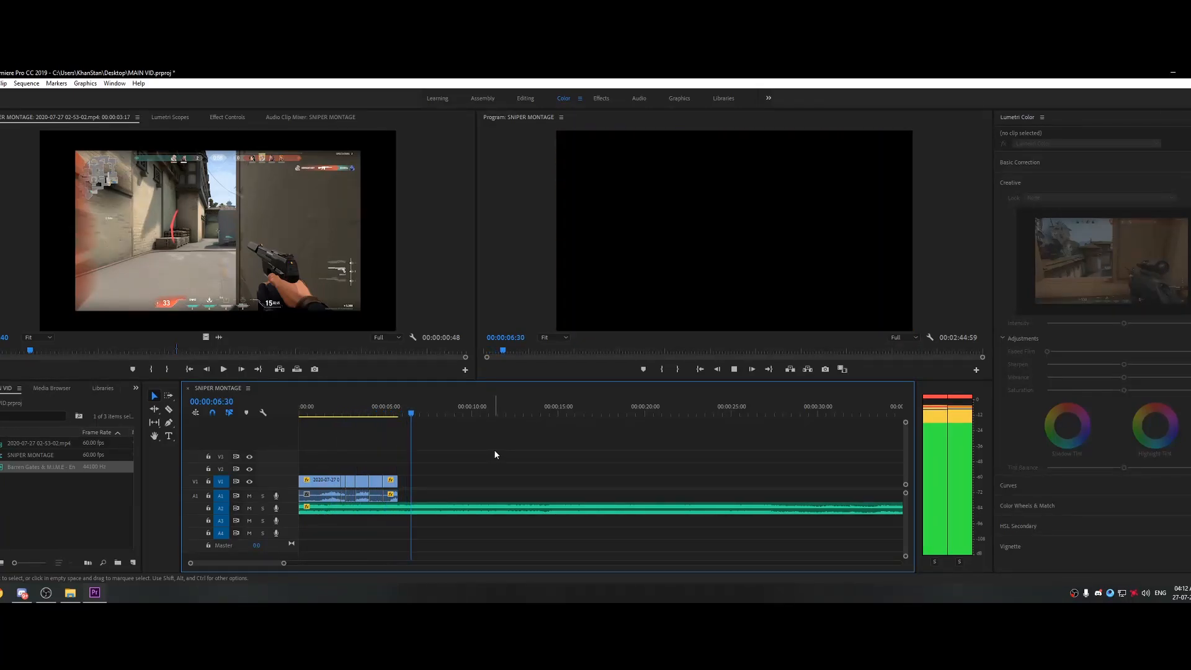
pyautogui.click(373, 508)
# Split the fourth gameplay clip at the sniper shot at 00:01:23:25 and delete the part before the cut.
pyautogui.moveTo(283, 564); pyautogui.dragTo(374, 562)
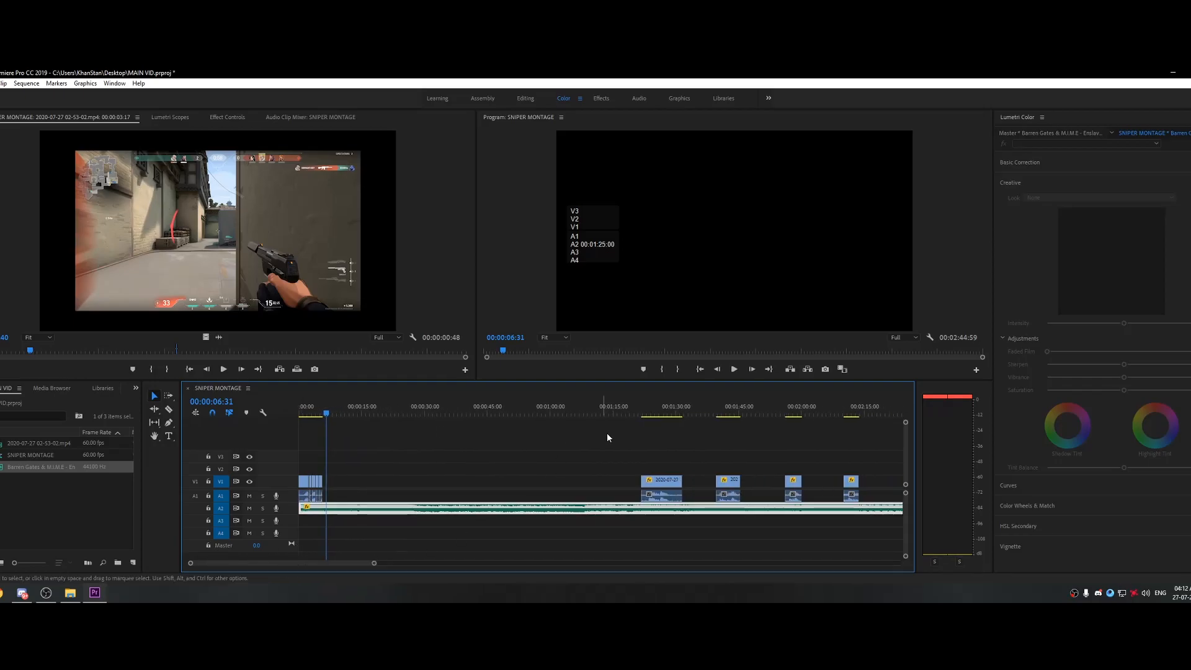
pyautogui.click(643, 414)
pyautogui.moveTo(647, 412); pyautogui.dragTo(650, 411)
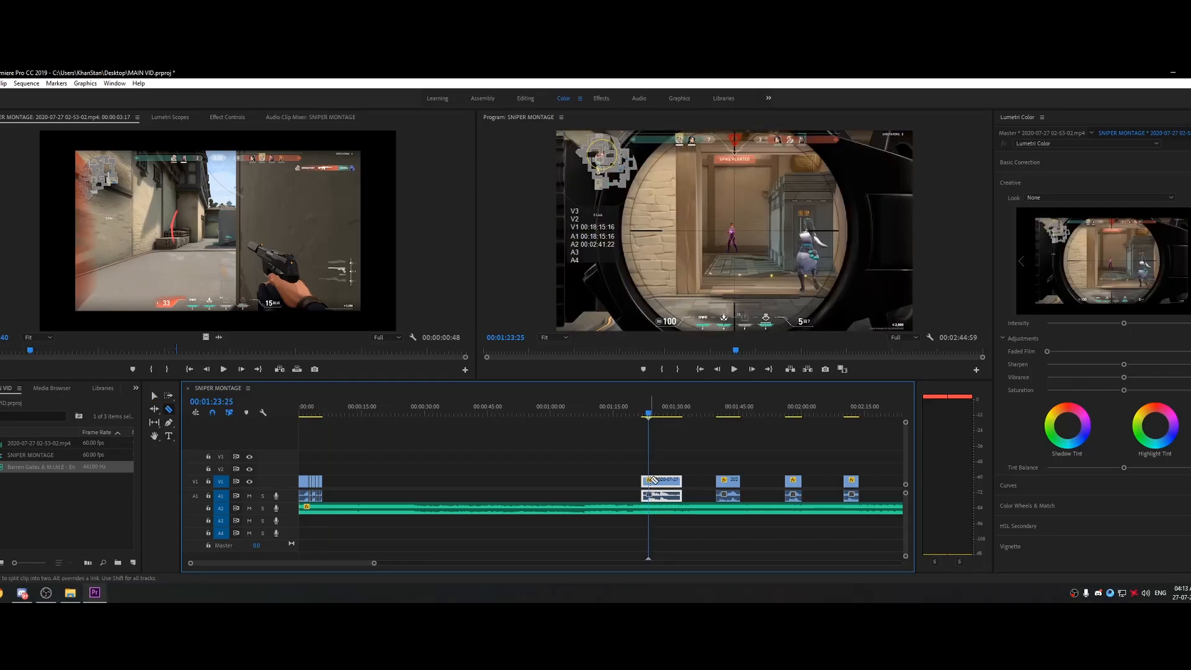
pyautogui.hotkey('ctrl', 'k')
pyautogui.press('Delete')
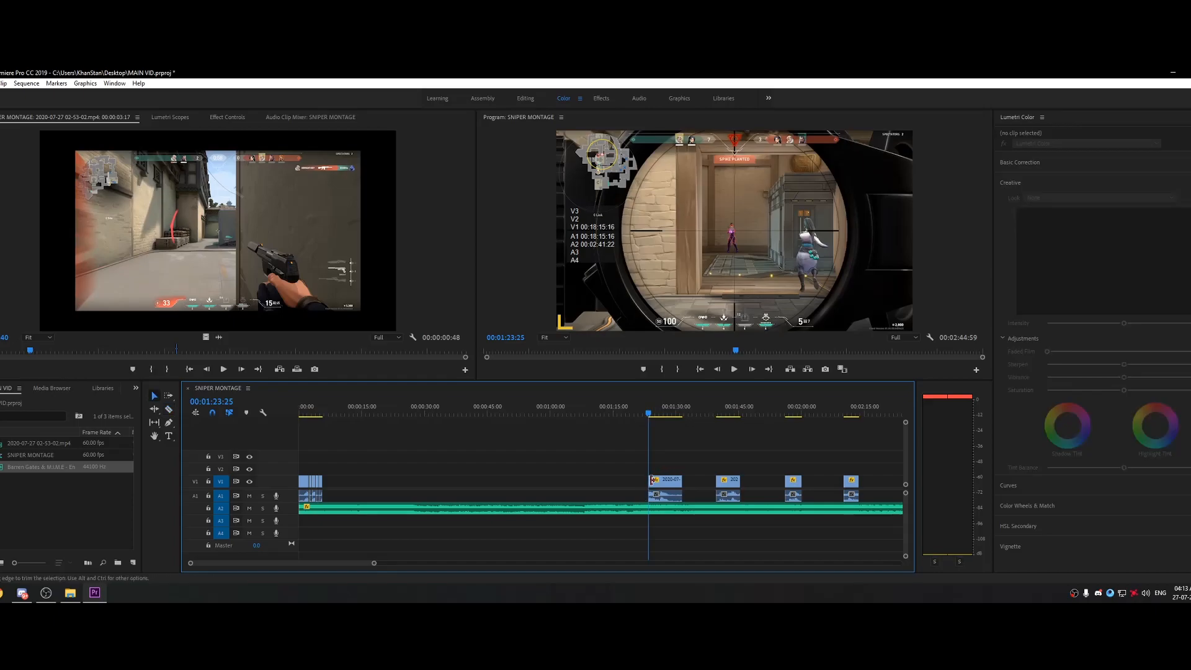
# Place the fourth gameplay clip directly after the third with its shot on the beat at 00:00:06:32 and split it there.
pyautogui.click(327, 411)
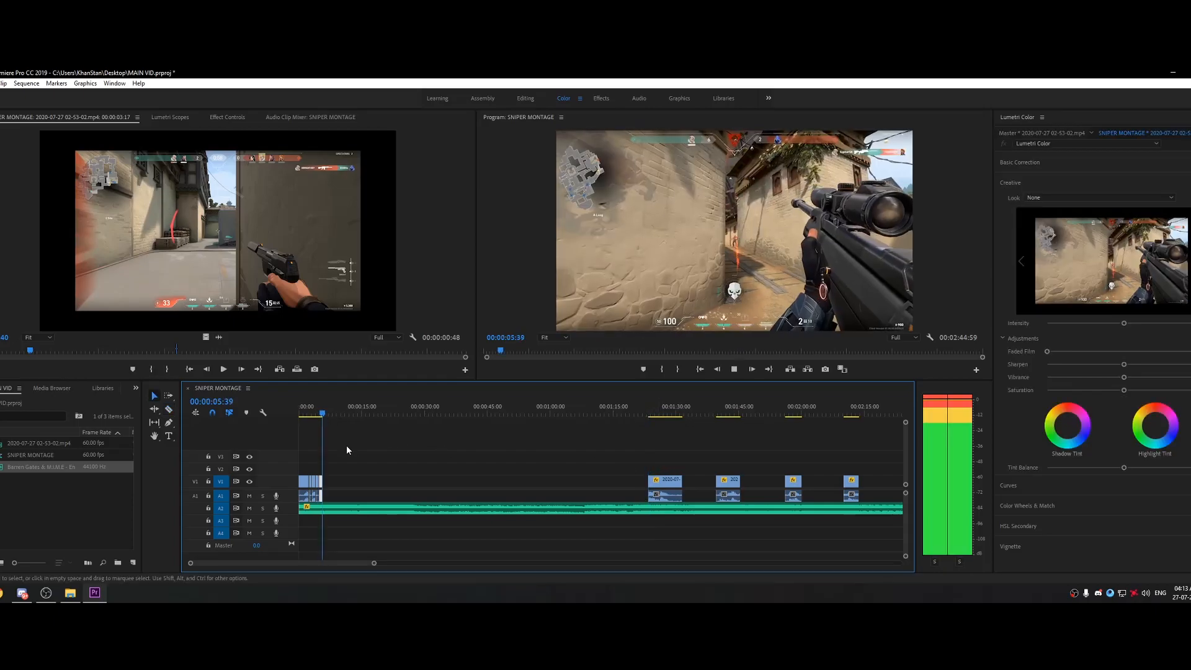
pyautogui.moveTo(662, 489); pyautogui.dragTo(342, 489)
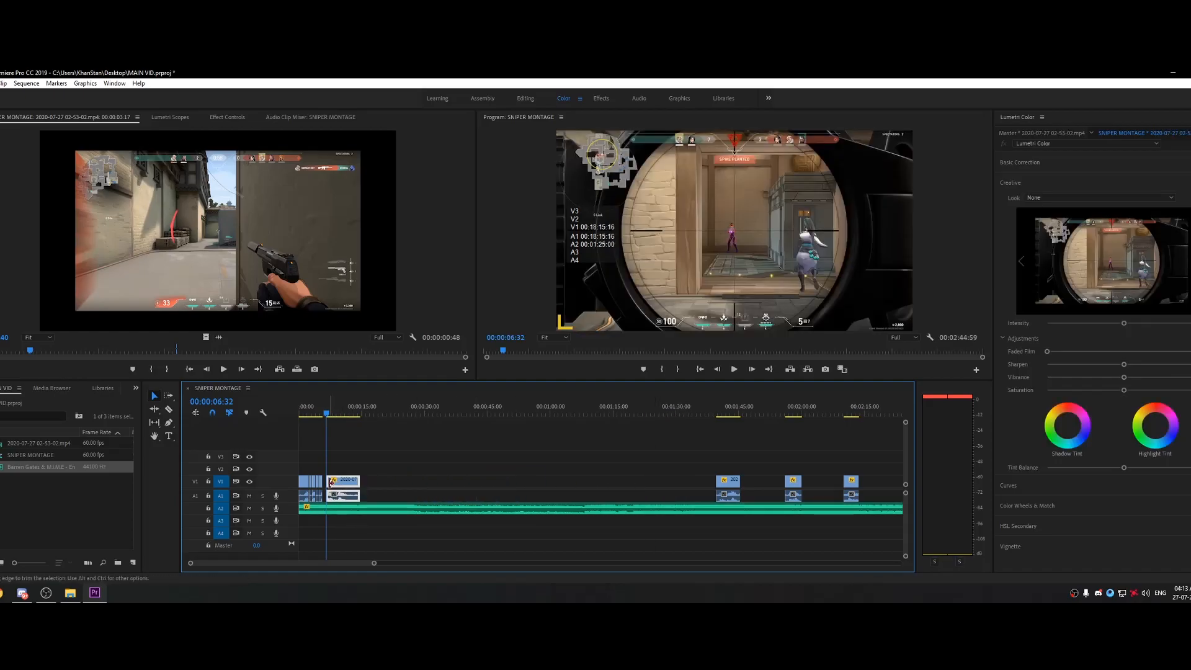
pyautogui.press('c')
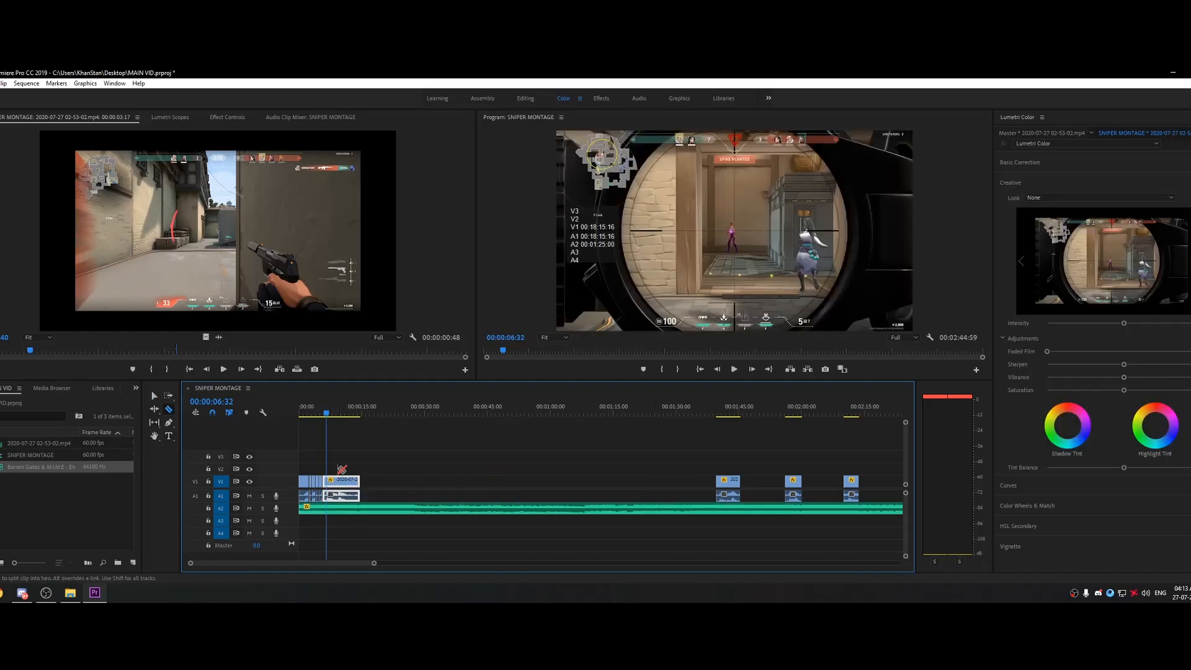
pyautogui.click(333, 480)
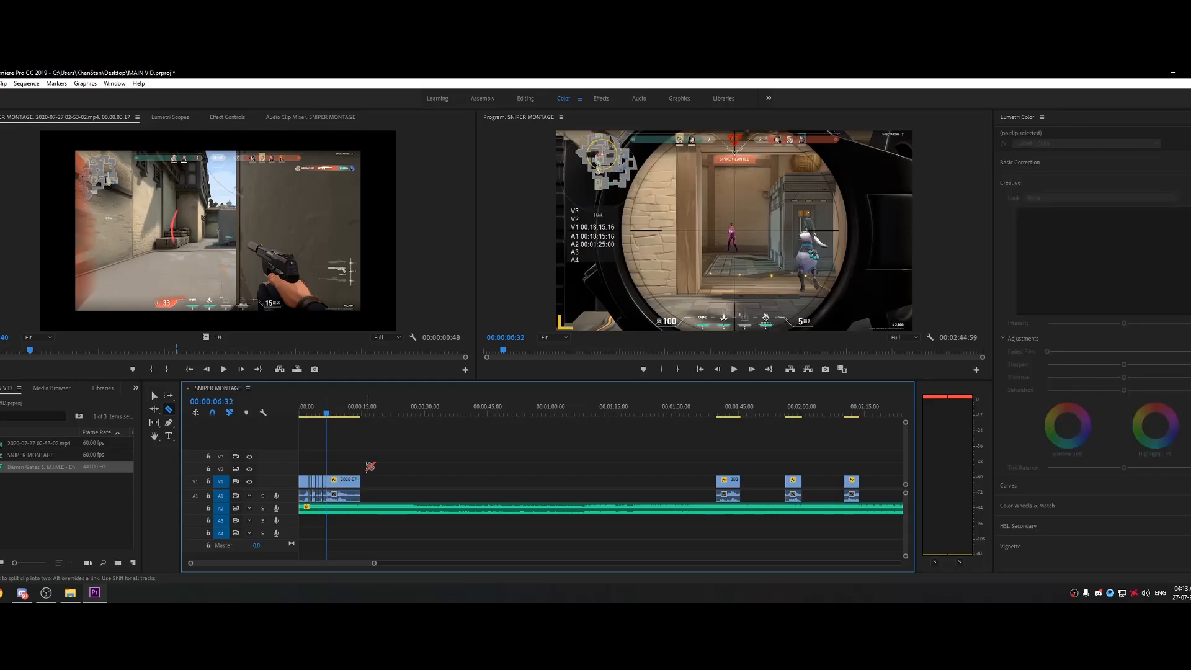
# Set the speed of the fourth gameplay clip's part after the cut to 40%.
pyautogui.press('v')
pyautogui.click(346, 481)
pyautogui.rightClick(346, 481)
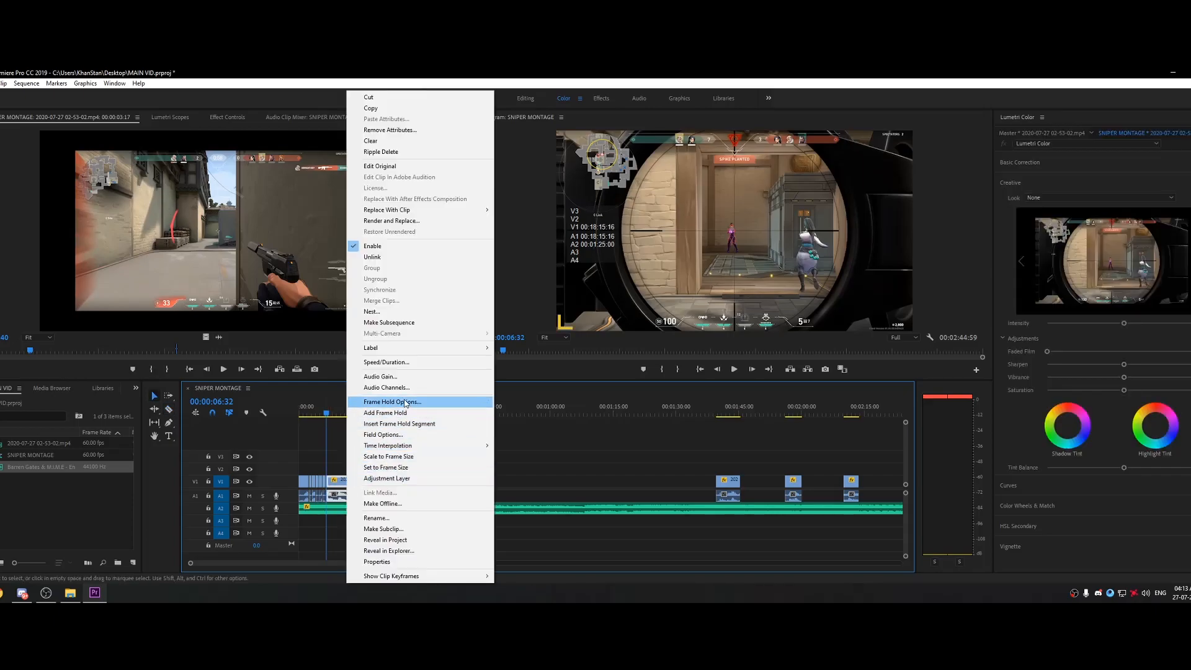
pyautogui.click(410, 365)
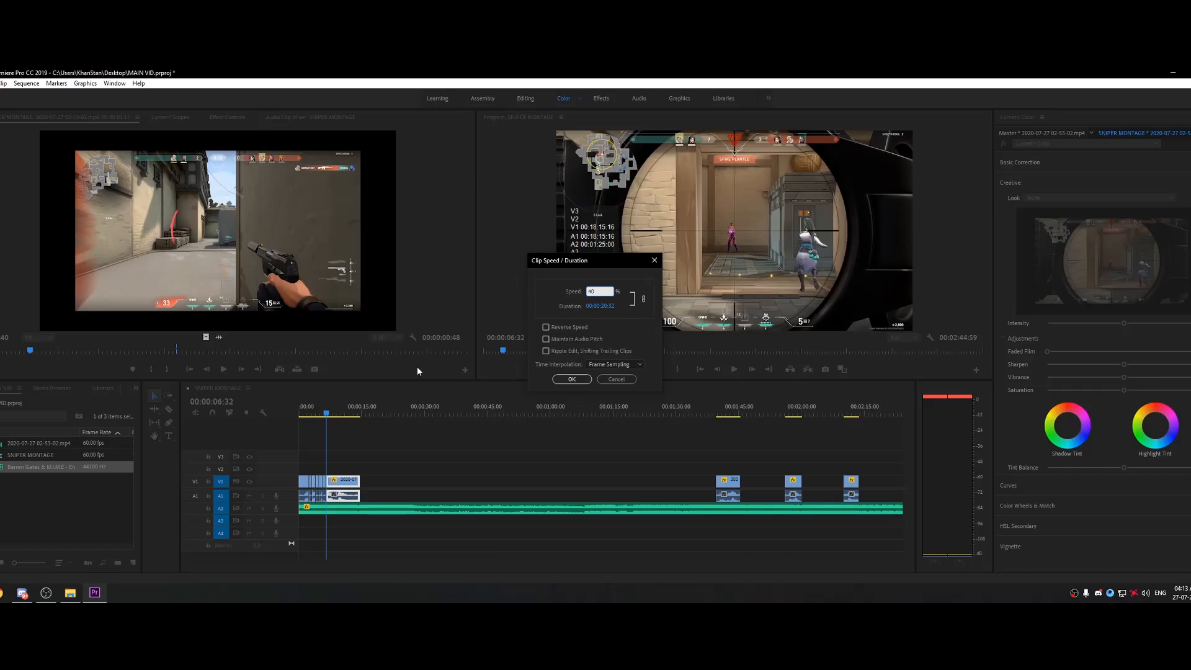
pyautogui.press('Return')
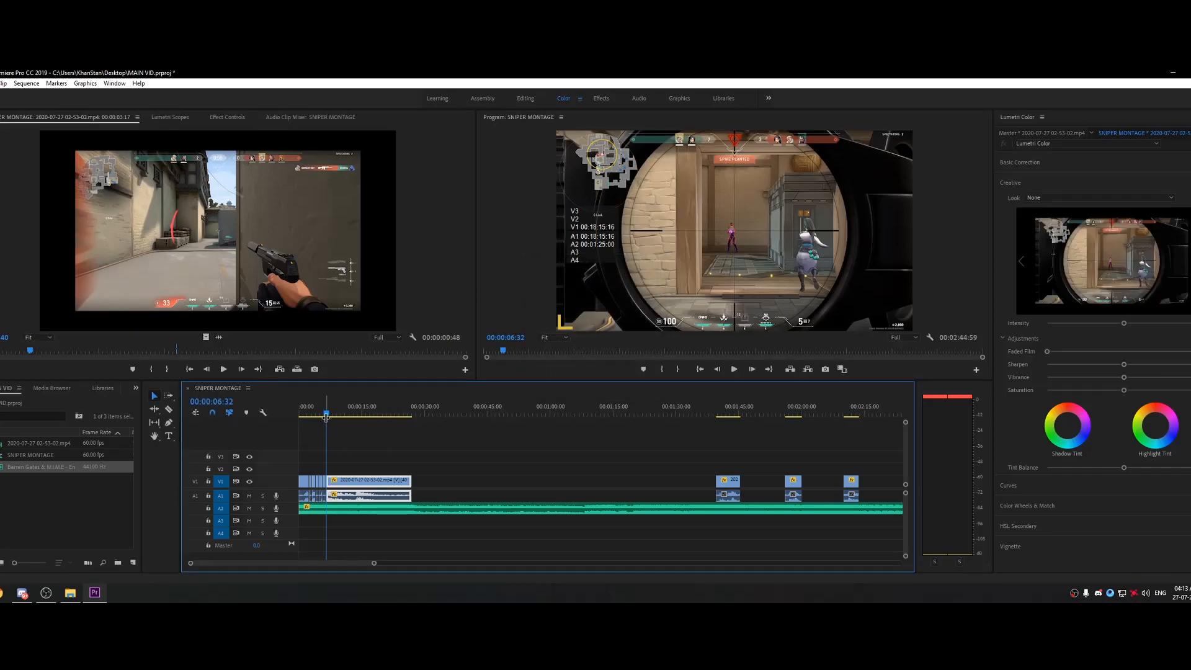
# Play the montage from just before the fourth clip's shot to check the beat sync and the slow motion after it.
pyautogui.moveTo(326, 413); pyautogui.dragTo(321, 414)
pyautogui.press('space')
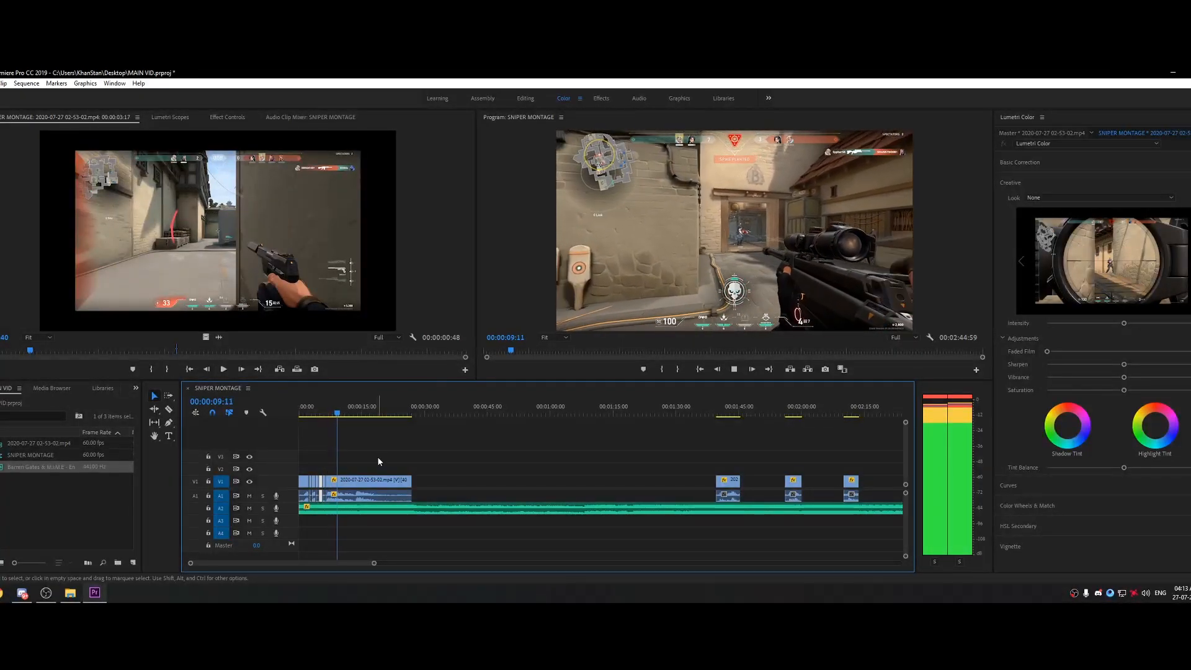
pyautogui.press('space')
pyautogui.press('space')
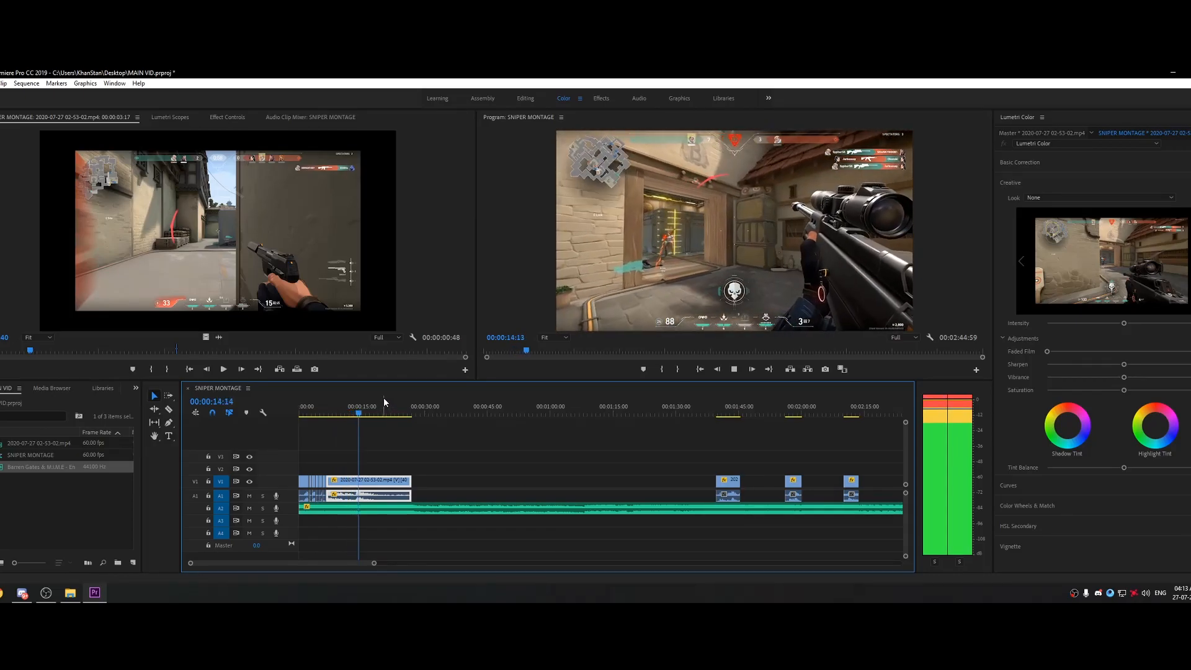
pyautogui.press('space')
pyautogui.click(396, 437)
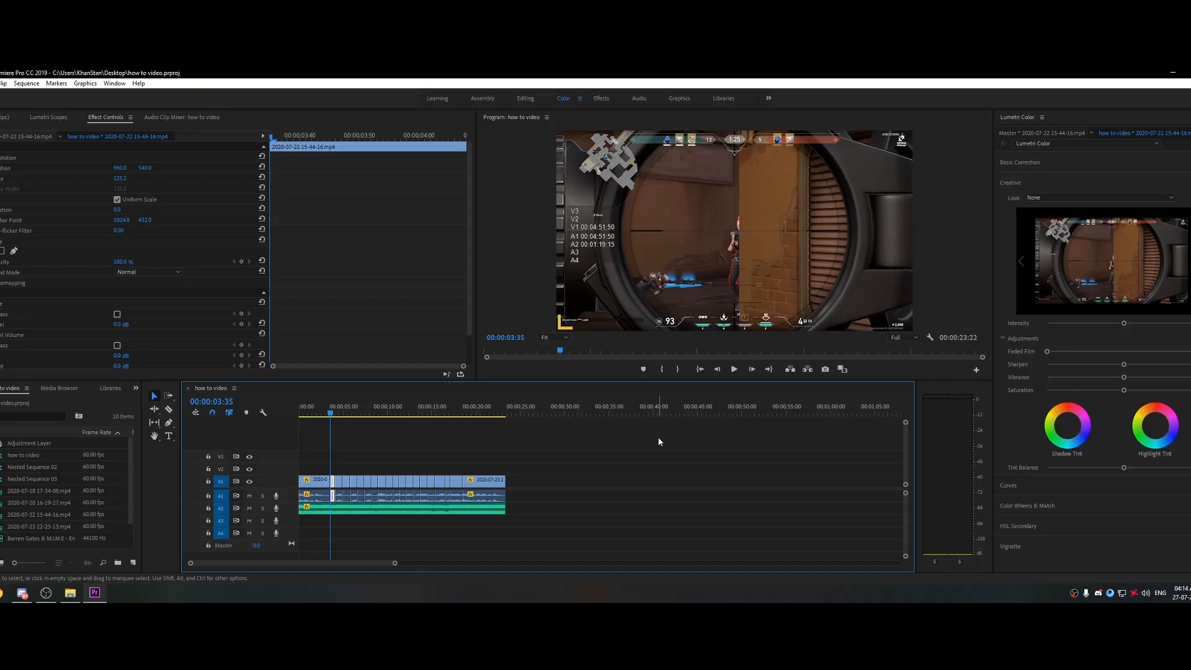
# Play the opening clip of the finished "how to video" sequence from the start and review its ungraded look.
pyautogui.moveTo(333, 414); pyautogui.dragTo(311, 414)
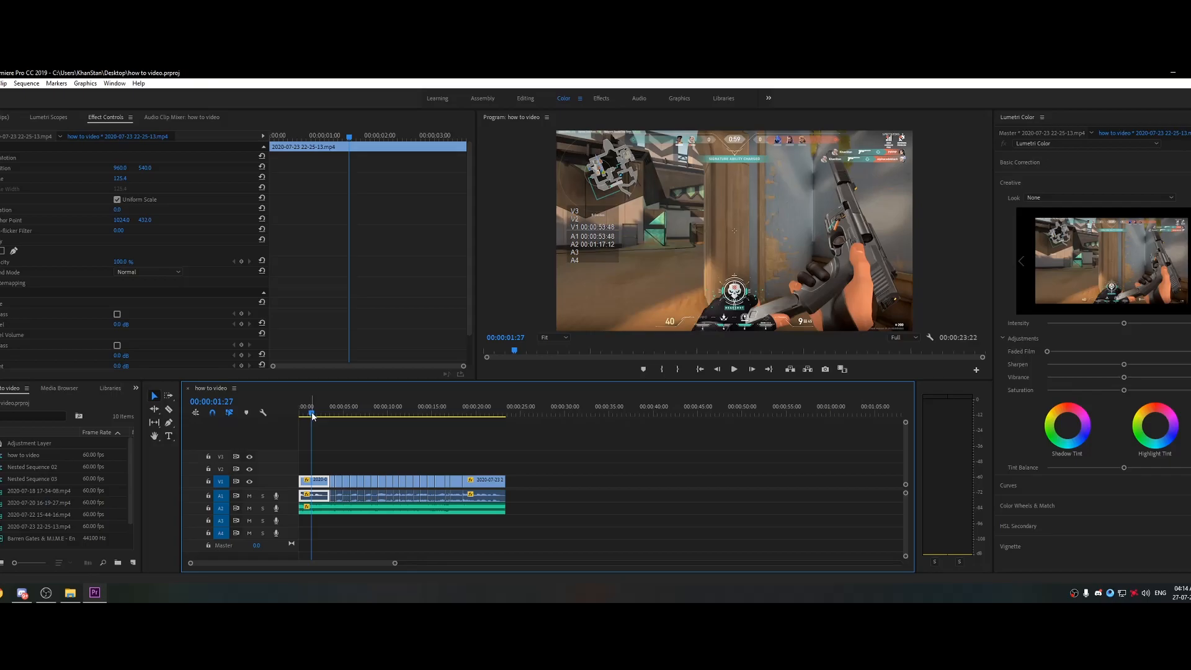
pyautogui.moveTo(312, 415); pyautogui.dragTo(299, 416)
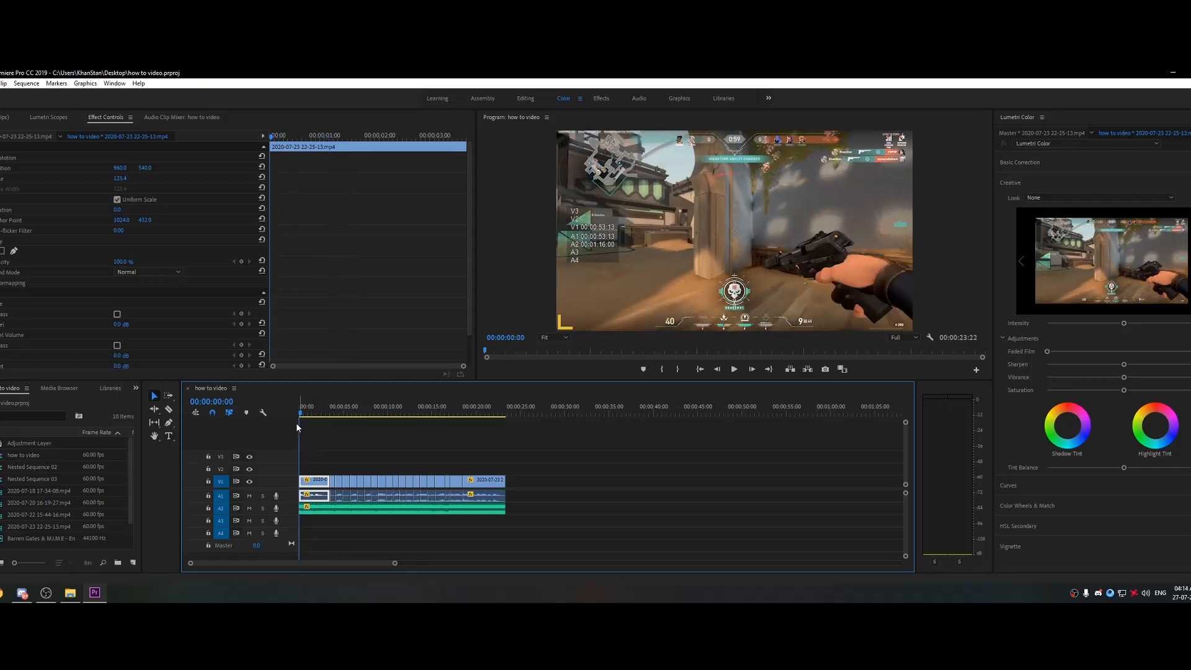
pyautogui.click(355, 446)
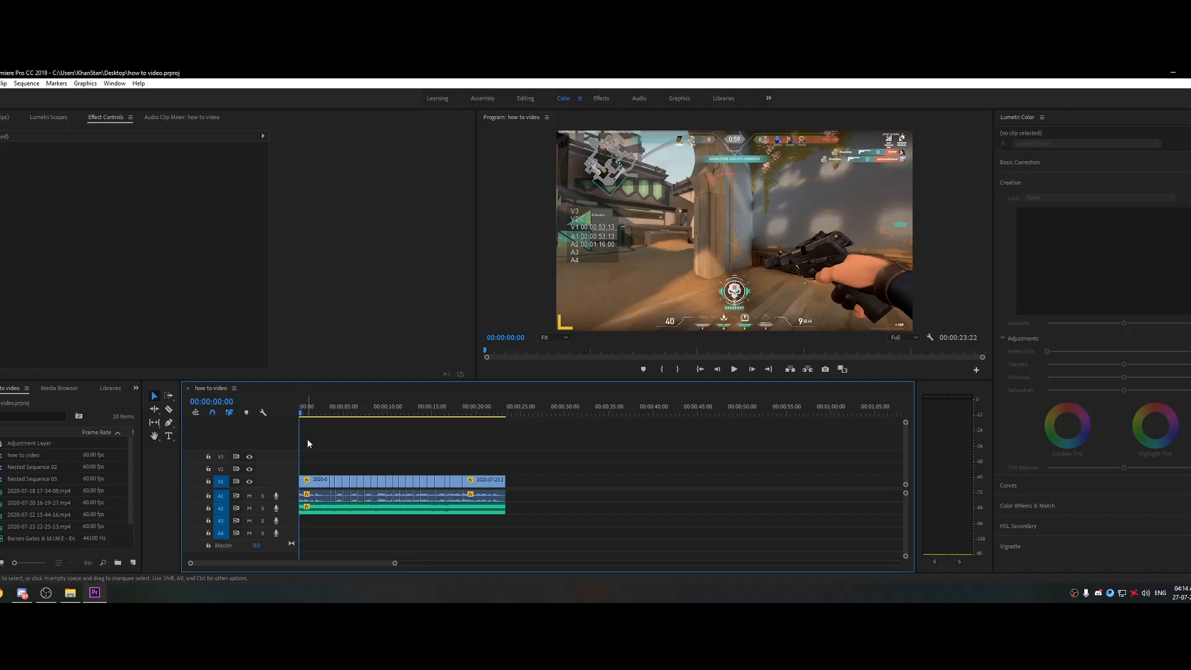
pyautogui.press('space')
pyautogui.press('space')
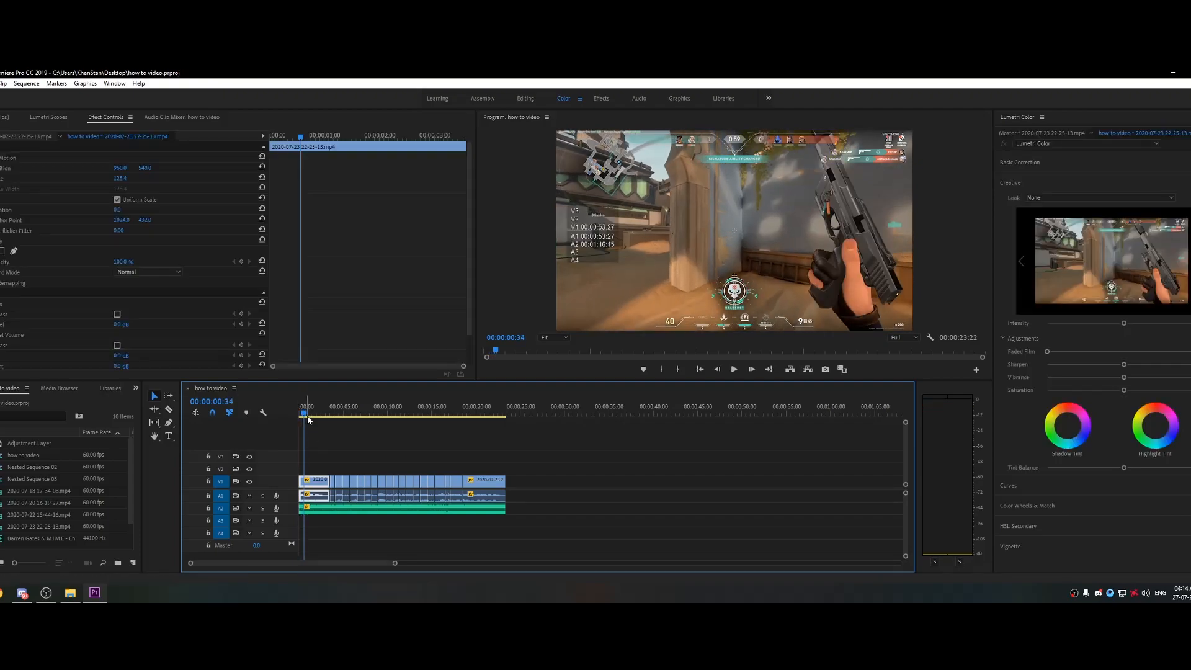
pyautogui.press('space')
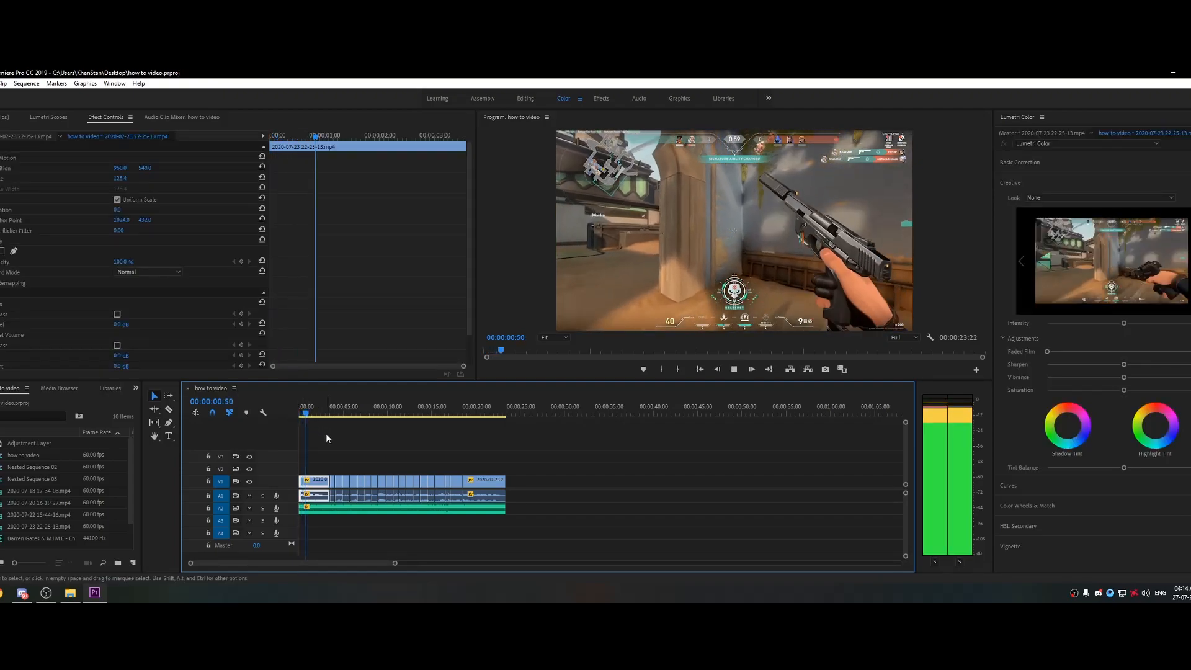
pyautogui.press('space')
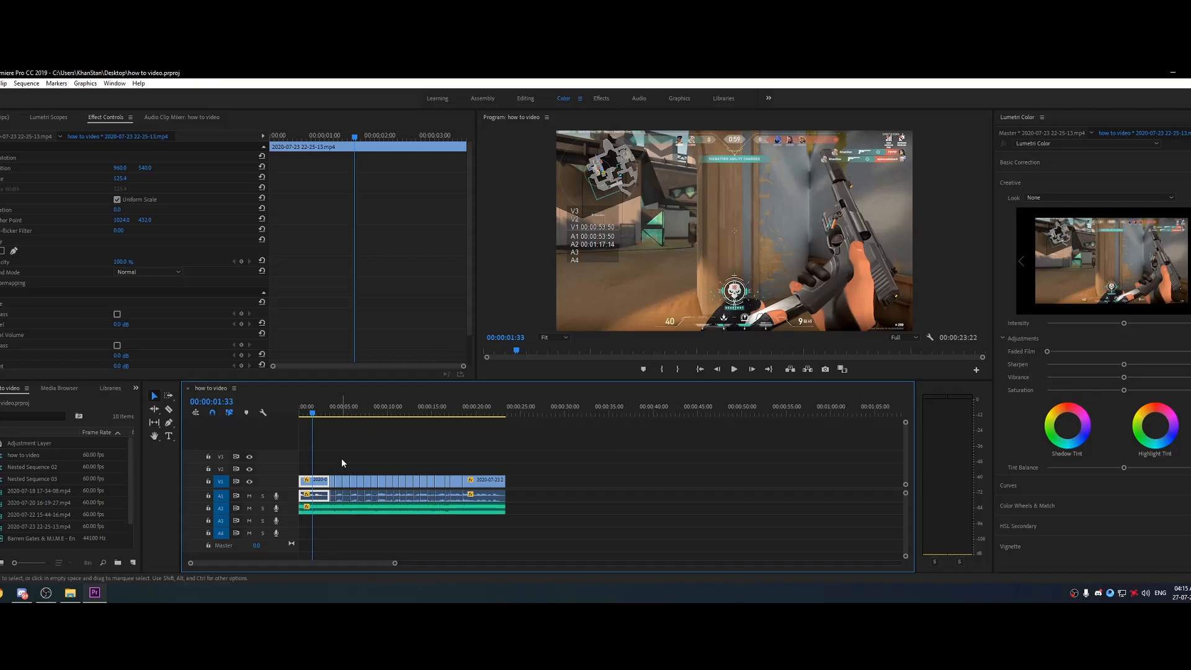
pyautogui.press('space')
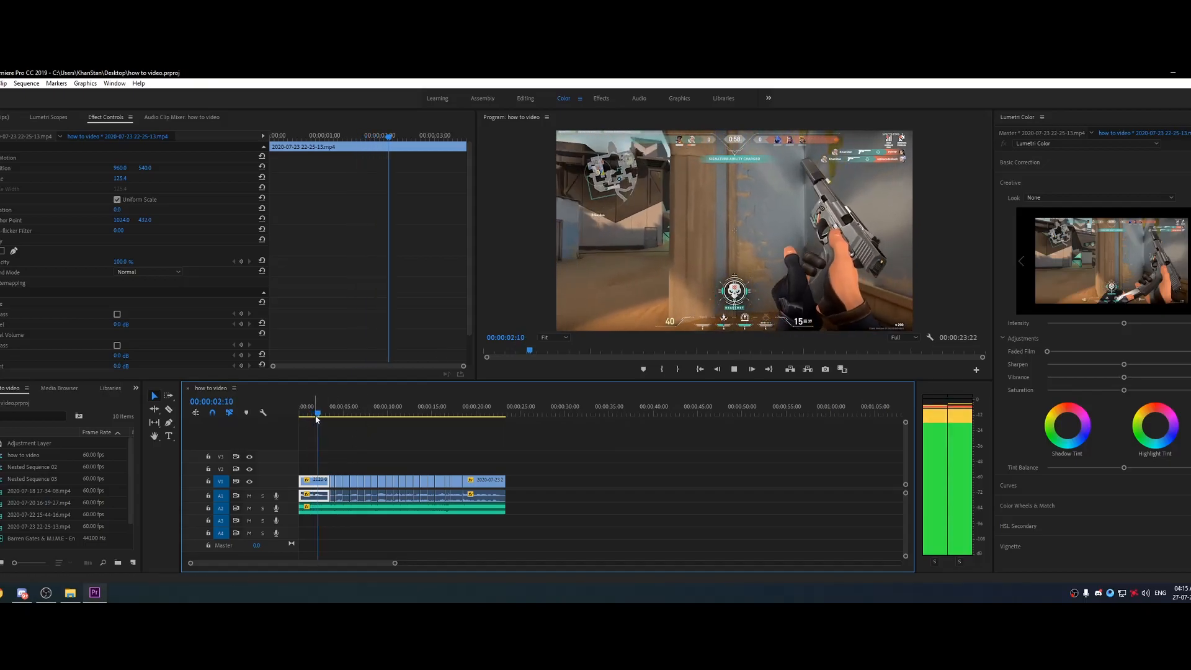
pyautogui.press('space')
pyautogui.press('space')
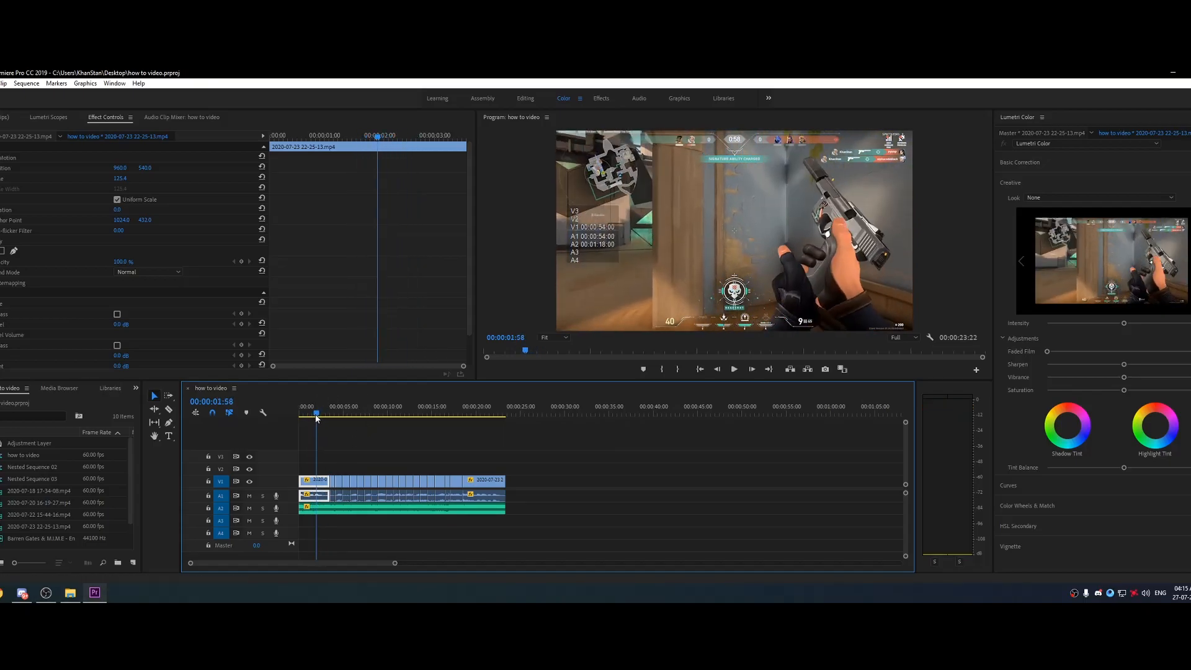
pyautogui.press('space')
pyautogui.press('Home')
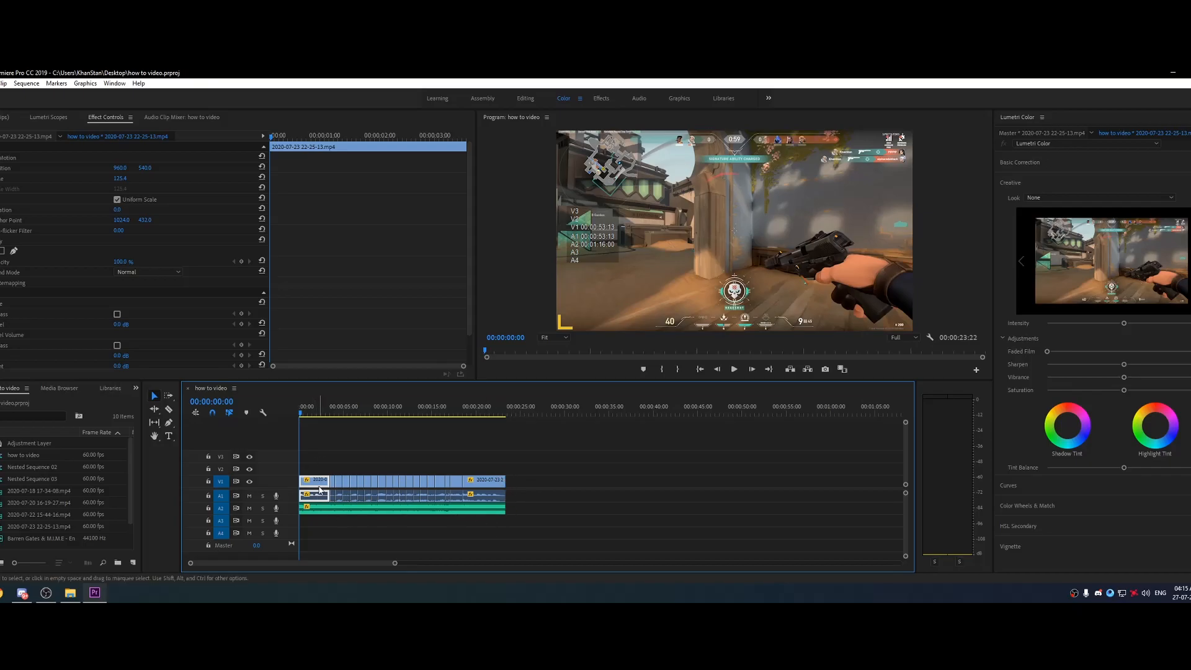
pyautogui.click(321, 460)
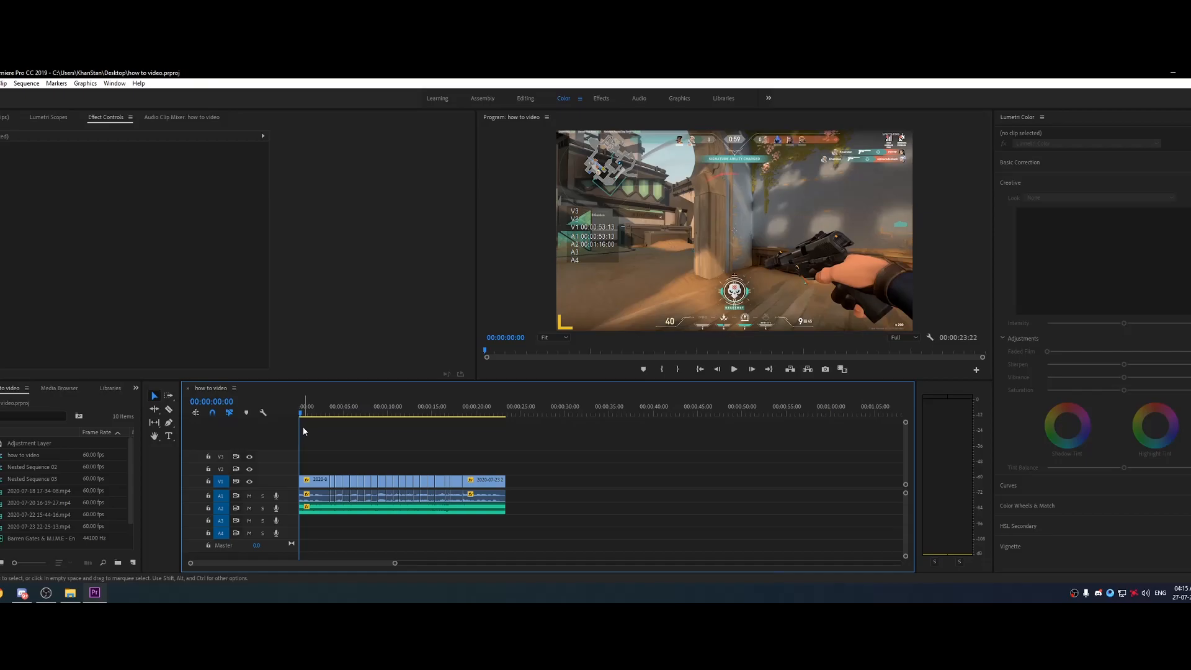
# Create a new 1920 × 1080 adjustment layer at 60 fps with square pixels in the project.
pyautogui.scroll(-2, 75, 534)
pyautogui.rightClick(64, 540)
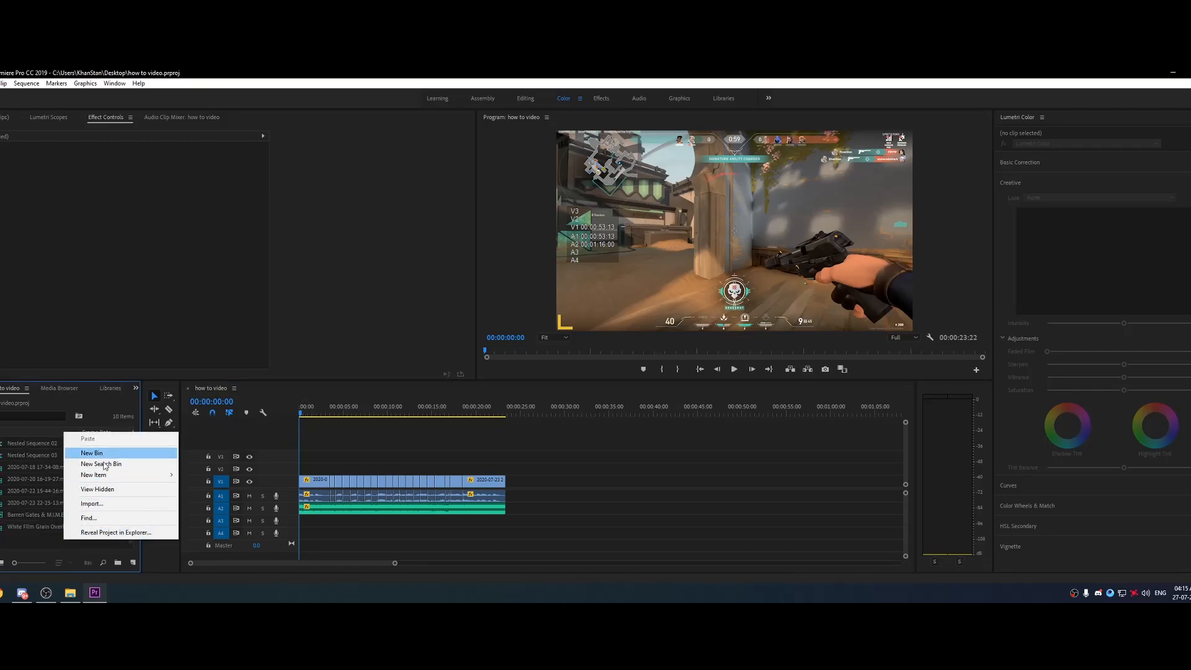
pyautogui.moveTo(104, 476)
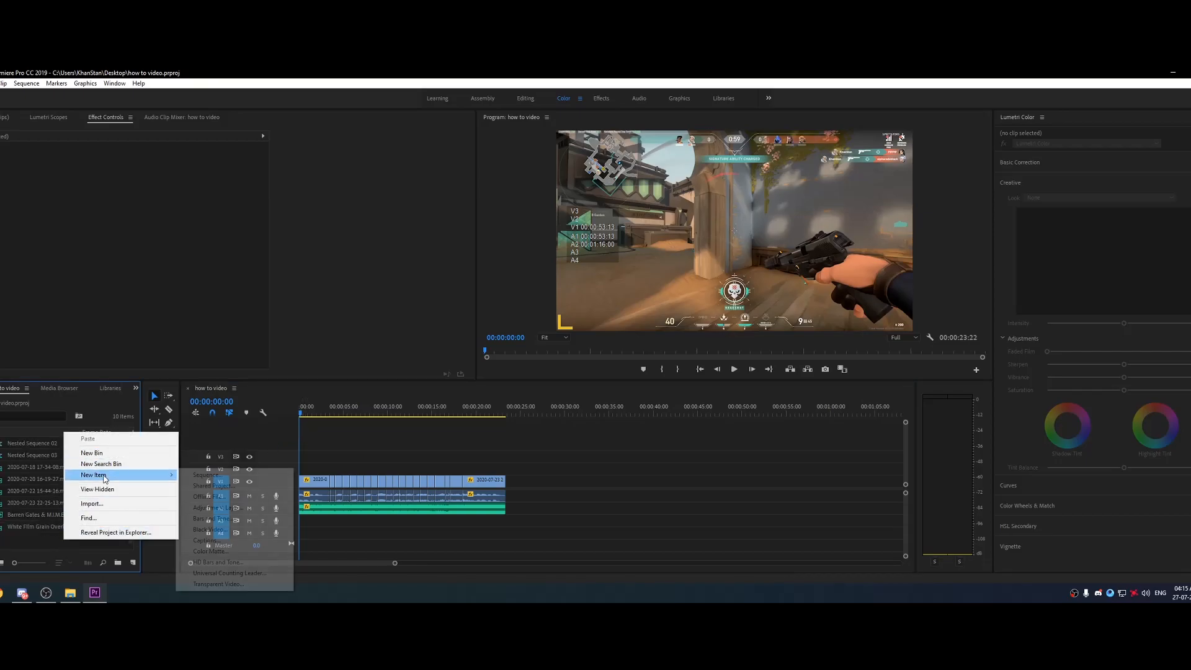
pyautogui.click(234, 510)
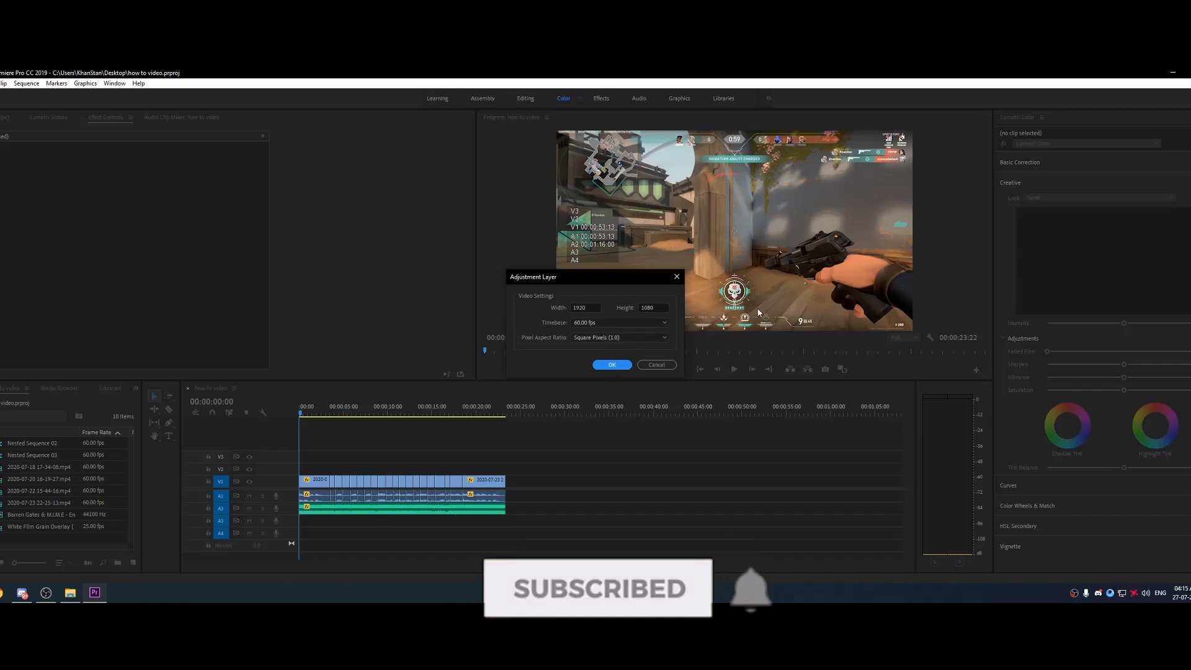
pyautogui.click(613, 366)
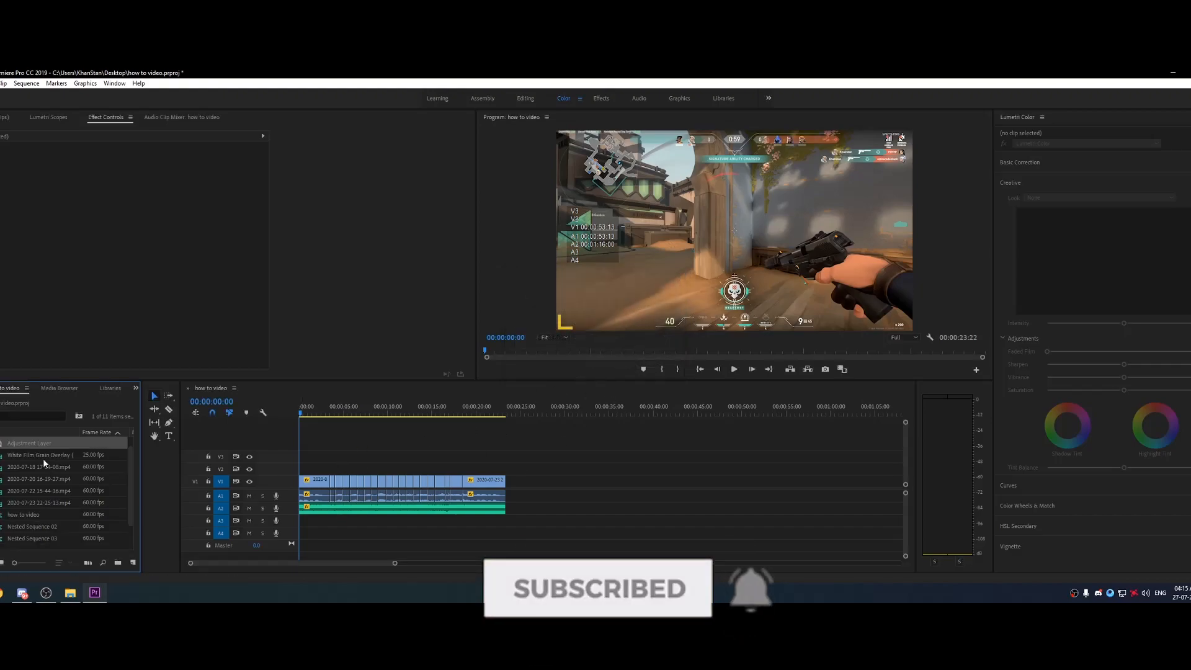
# Place the adjustment layer on V2 at the sequence start and trim it to the length of the first clip.
pyautogui.moveTo(22, 441); pyautogui.dragTo(340, 471)
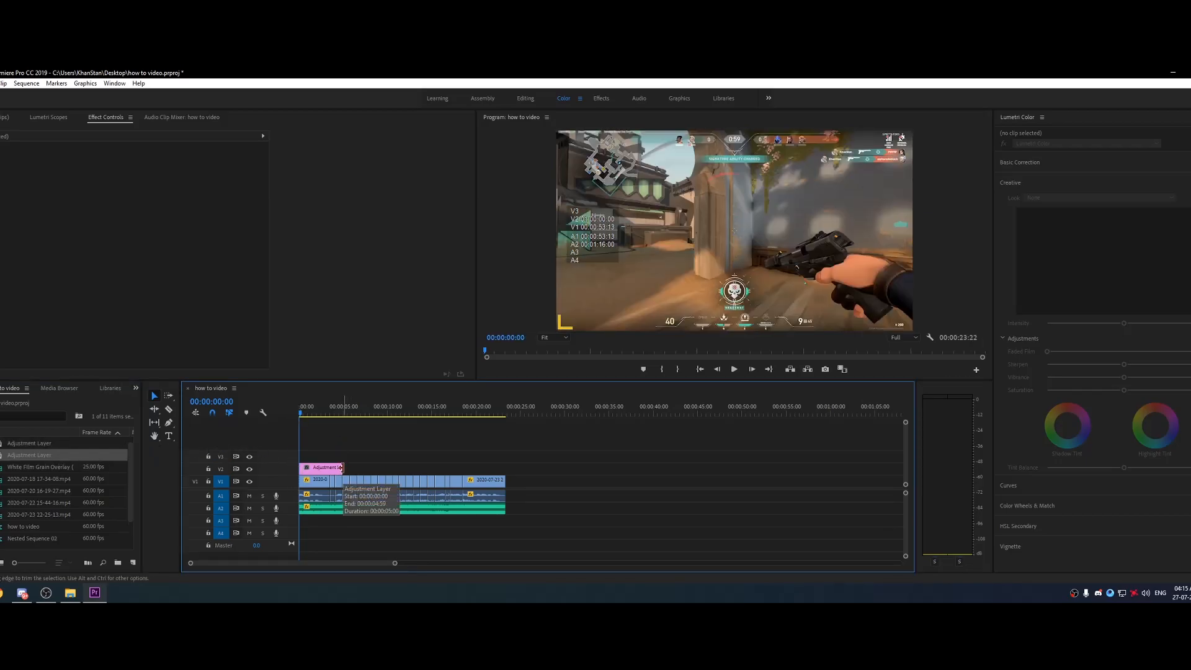
pyautogui.moveTo(341, 468)
pyautogui.mouseDown()
pyautogui.moveTo(330, 468)
pyautogui.moveTo(495, 470)
pyautogui.moveTo(330, 475)
pyautogui.mouseUp()
pyautogui.click(320, 469)
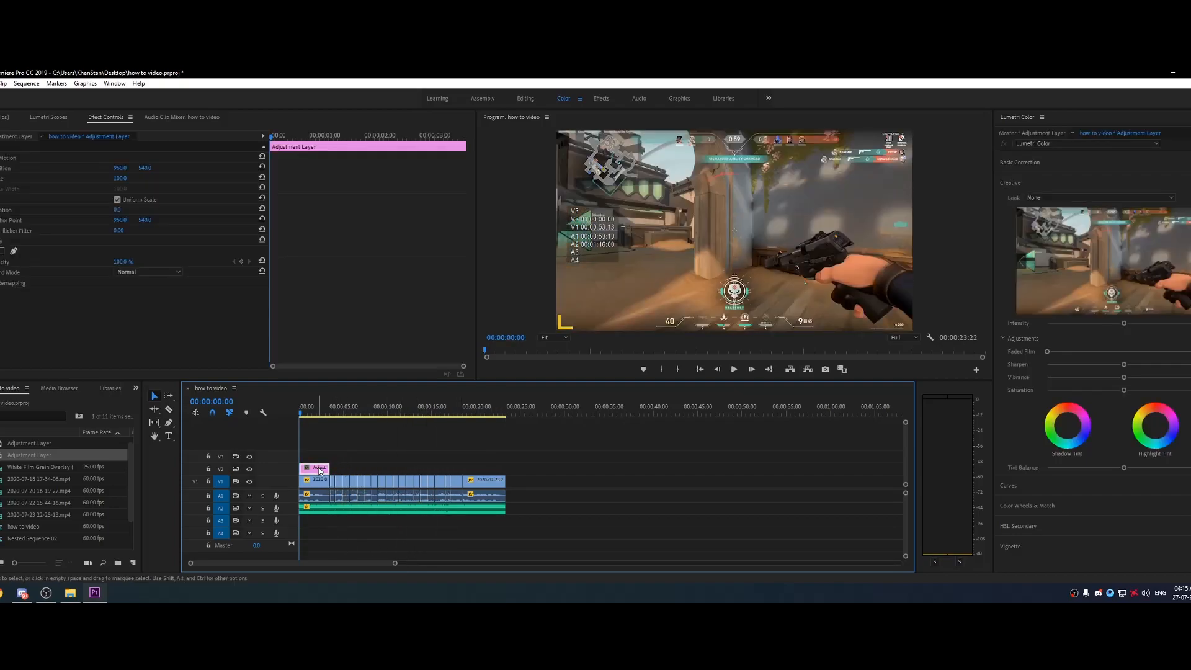
pyautogui.doubleClick(320, 470)
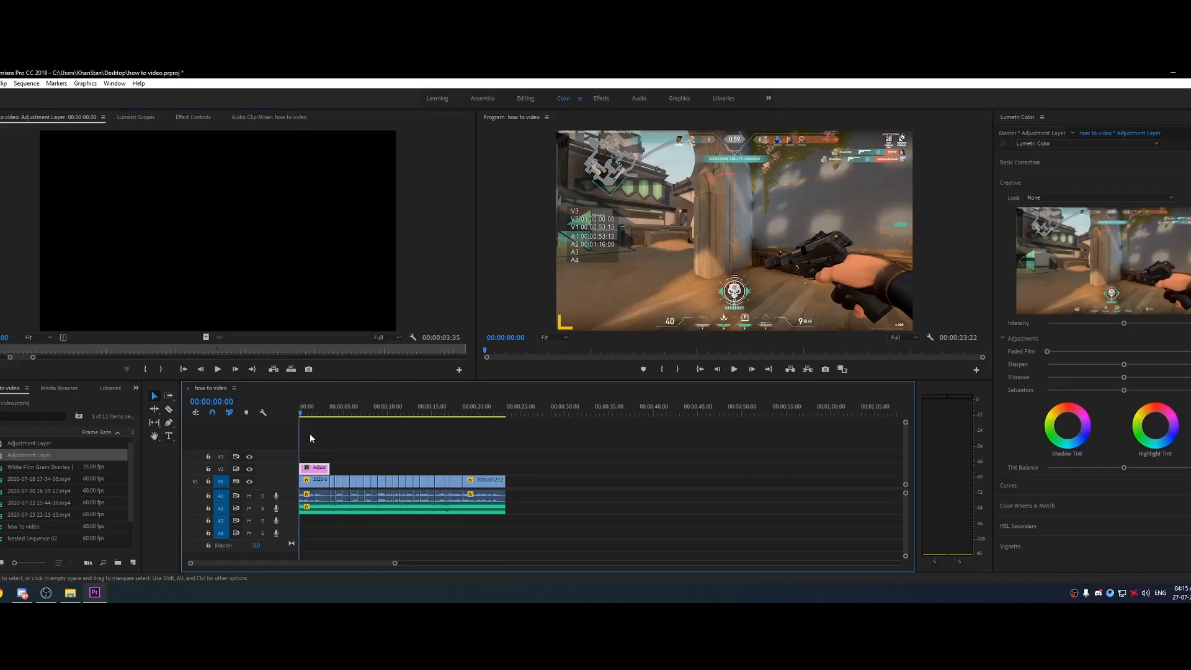
# Slightly raise the adjustment layer's creative Intensity in Lumetri Color, using the frame at 00:00:00:54 as preview.
pyautogui.press('space')
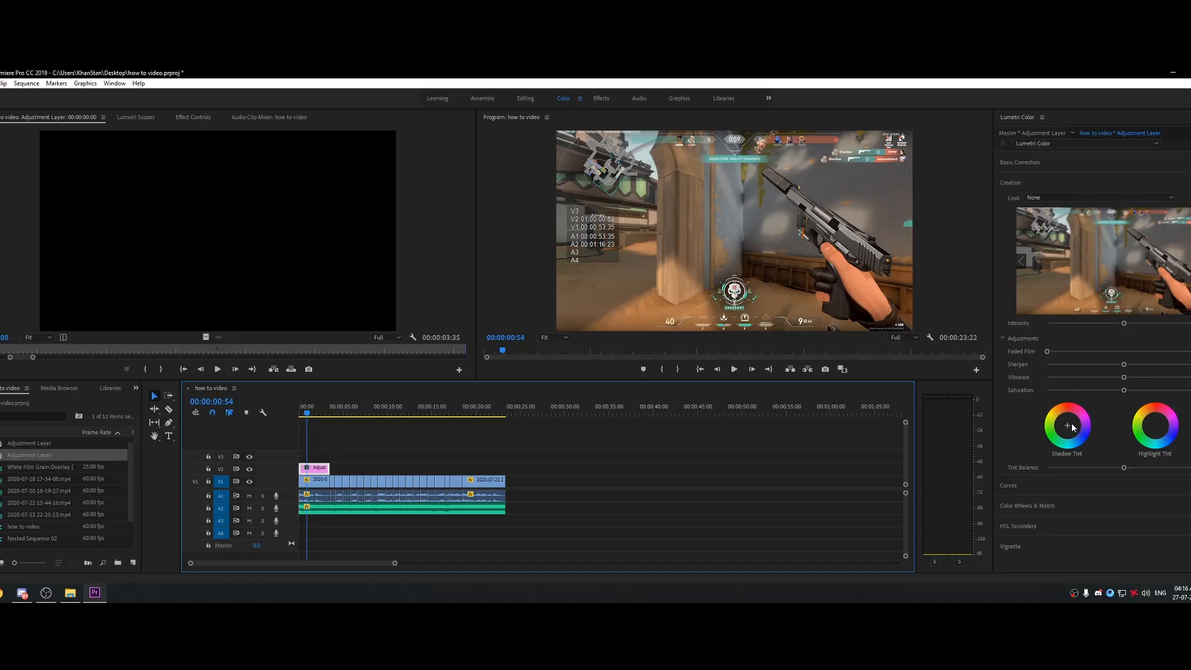
pyautogui.moveTo(1123, 324); pyautogui.dragTo(1125, 325)
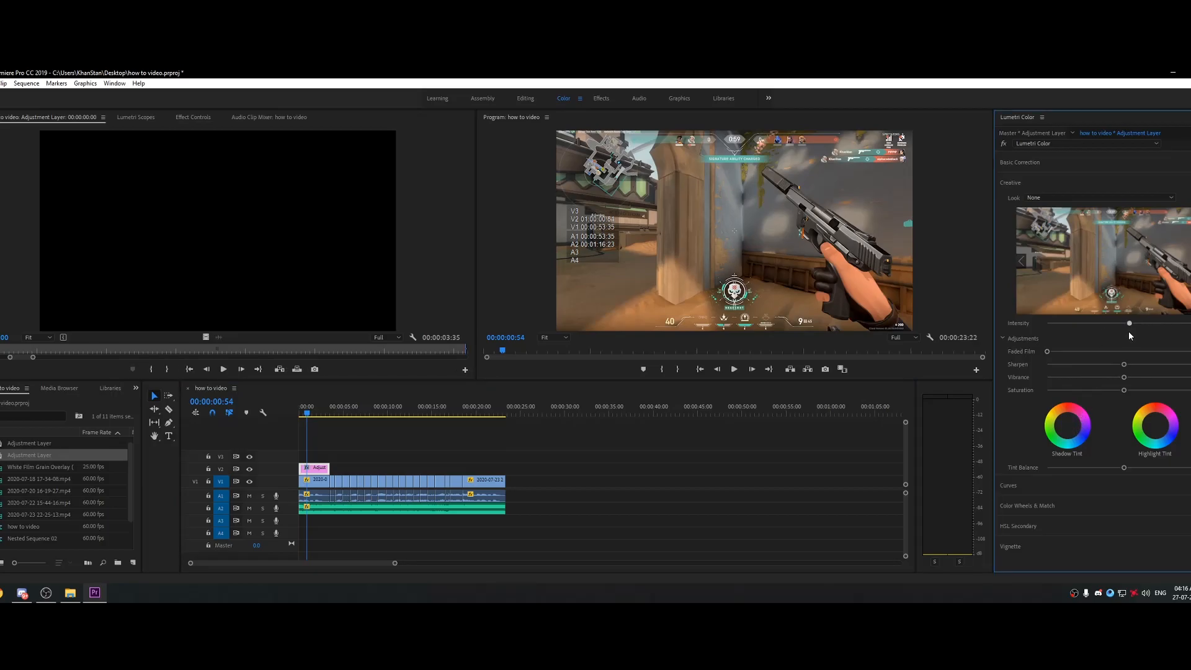
pyautogui.moveTo(1137, 333); pyautogui.dragTo(1127, 332)
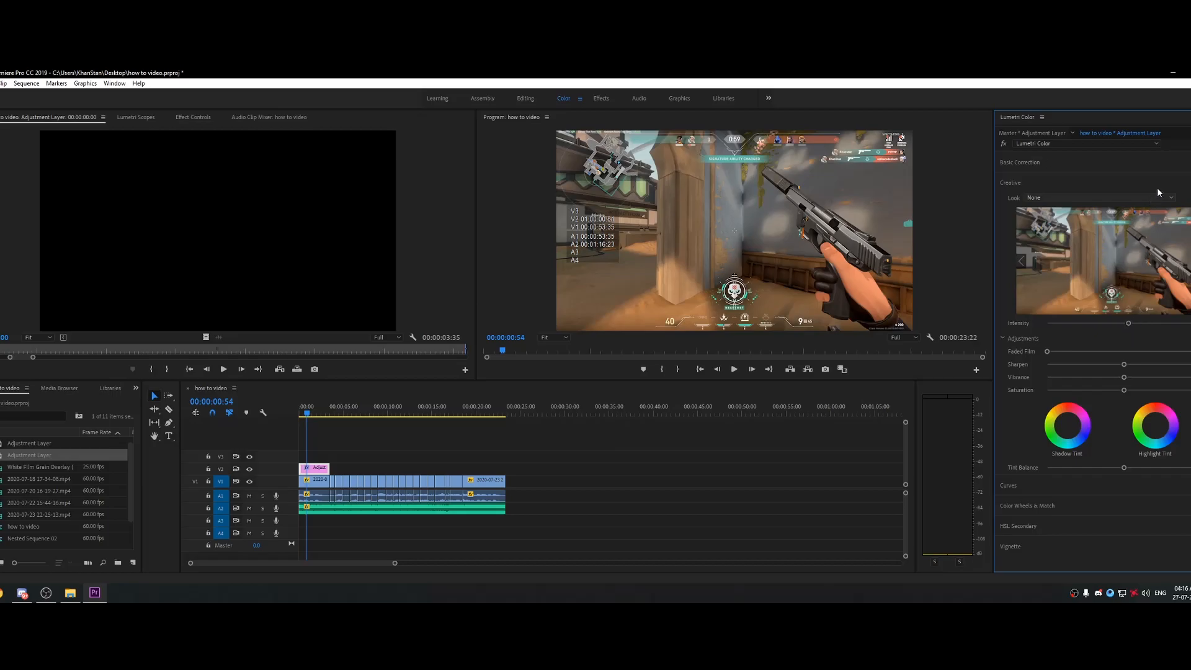
pyautogui.click(1152, 146)
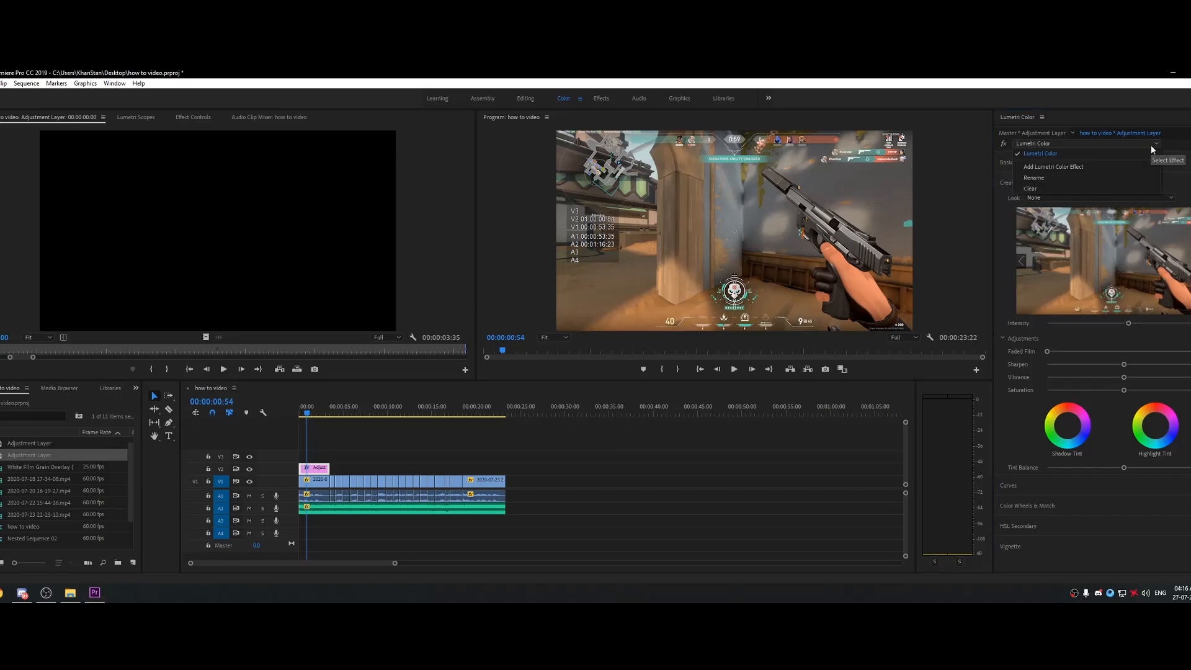
pyautogui.click(1151, 144)
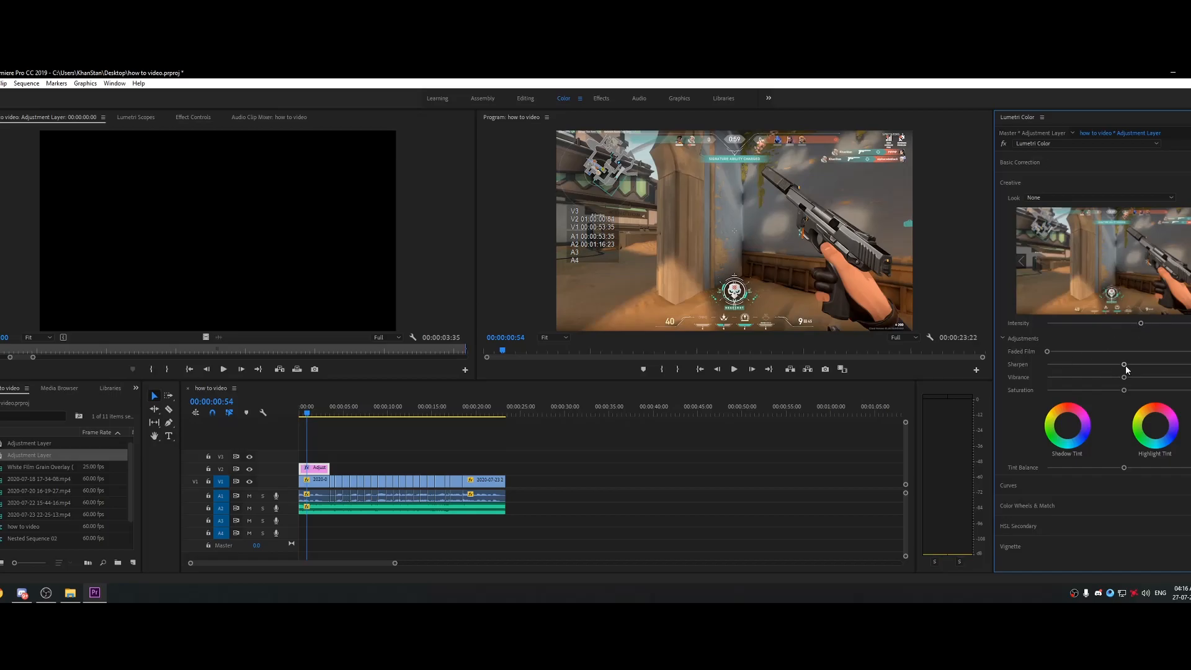
# Grade the adjustment layer with more Faded Film and Vibrance, slightly less Saturation, a warm shadow tint and a green-cyan highlight tint.
pyautogui.moveTo(1048, 352); pyautogui.dragTo(1060, 352)
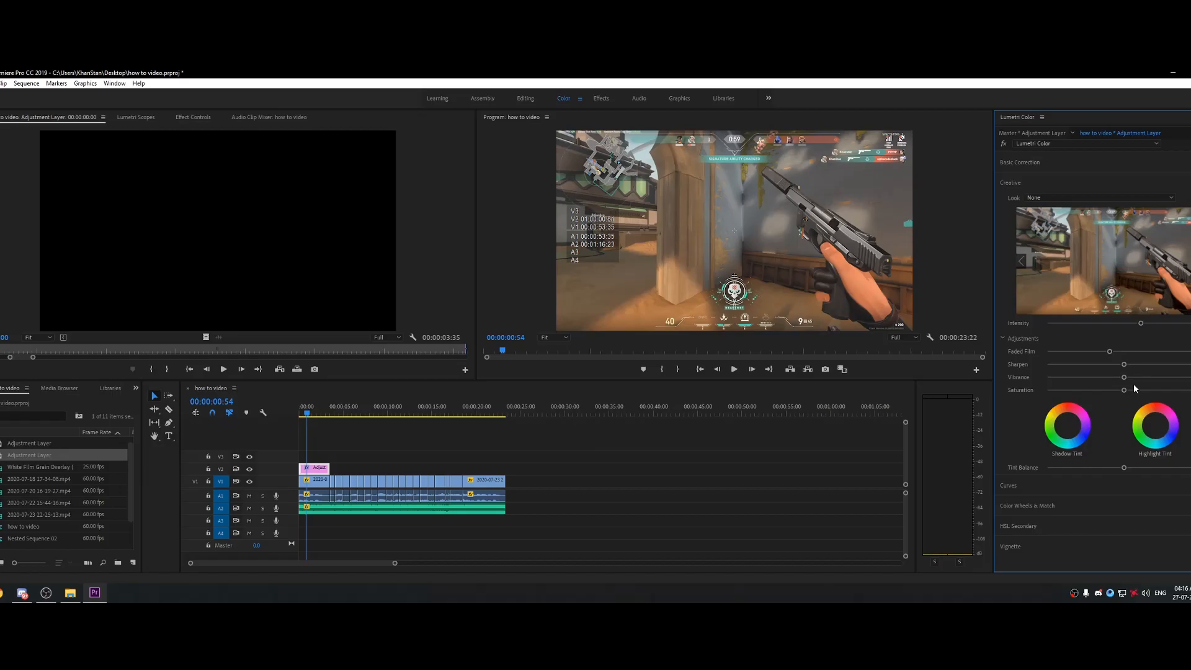
pyautogui.moveTo(1125, 377); pyautogui.dragTo(1145, 391)
pyautogui.click(1067, 428)
pyautogui.click(1156, 426)
pyautogui.moveTo(1156, 426); pyautogui.dragTo(1156, 434)
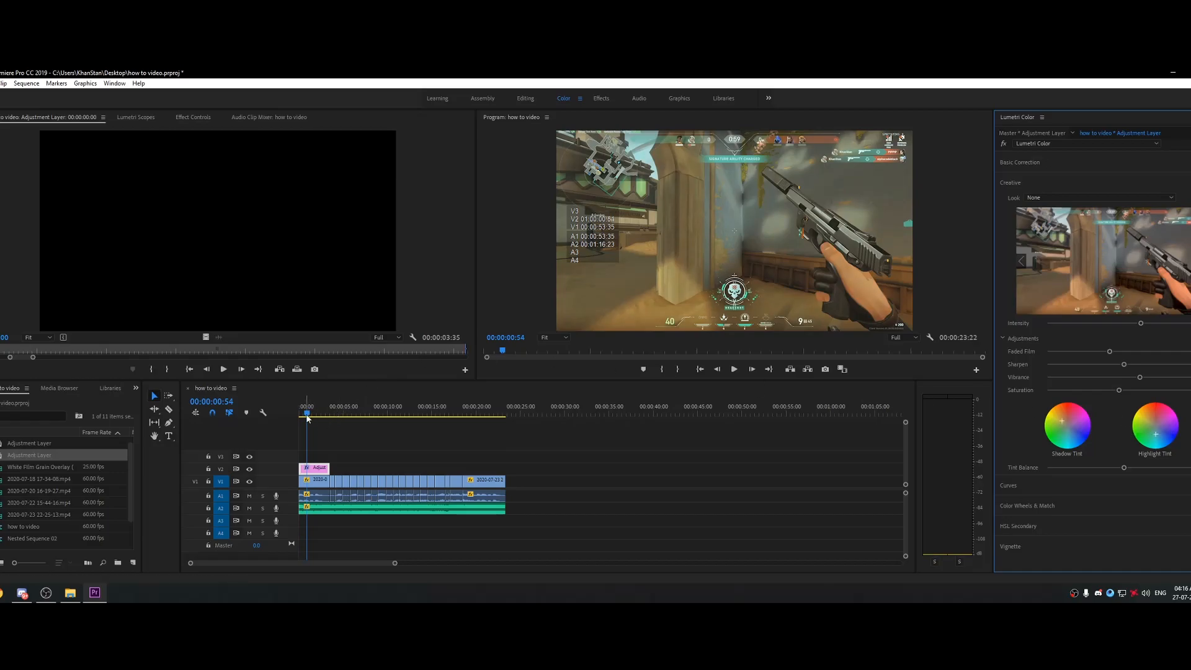
# Play the graded first clip from the start to check the colour look, and return to 00:00:01:58.
pyautogui.moveTo(308, 419); pyautogui.dragTo(288, 416)
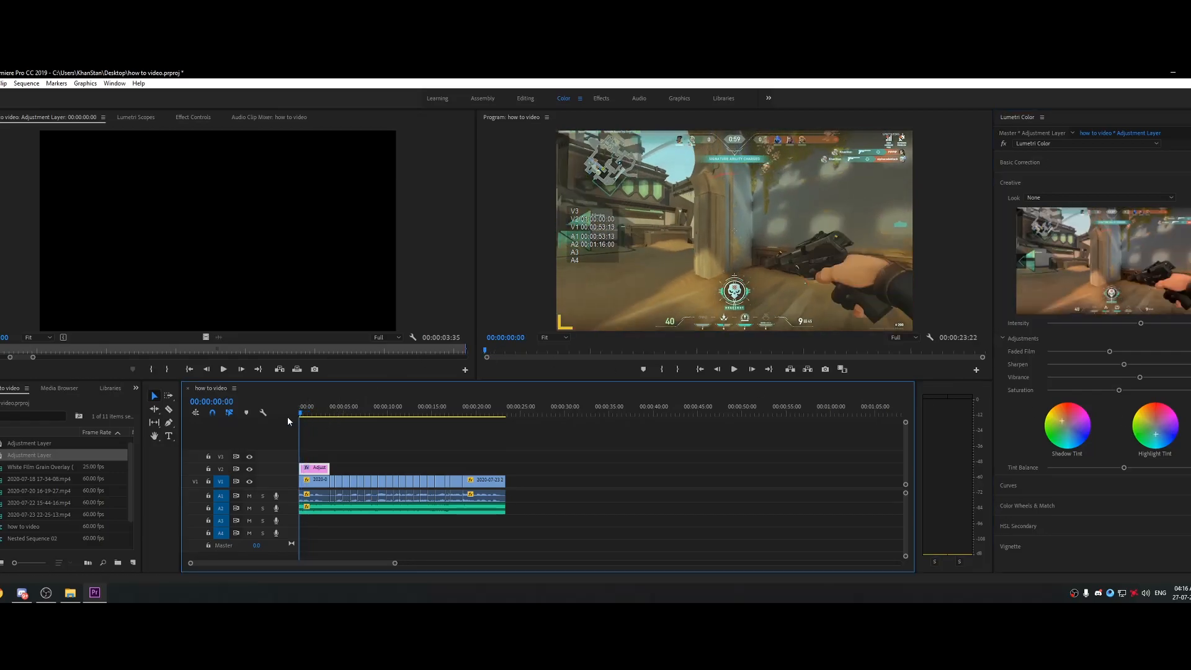
pyautogui.click(326, 431)
pyautogui.press('space')
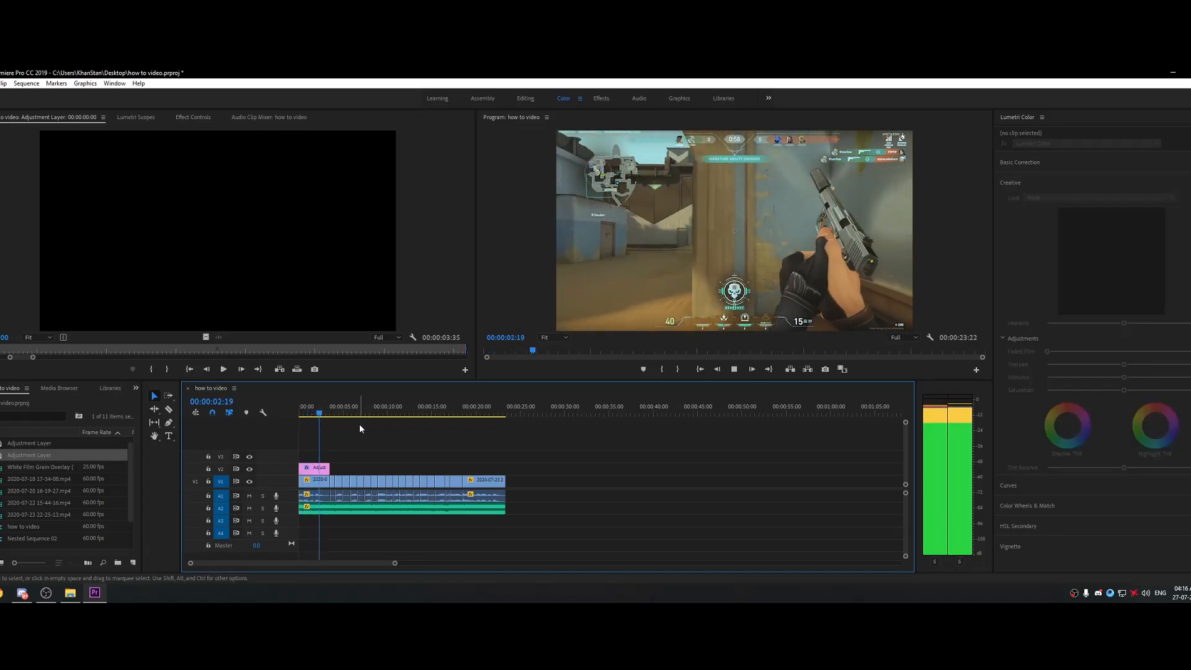
pyautogui.press('space')
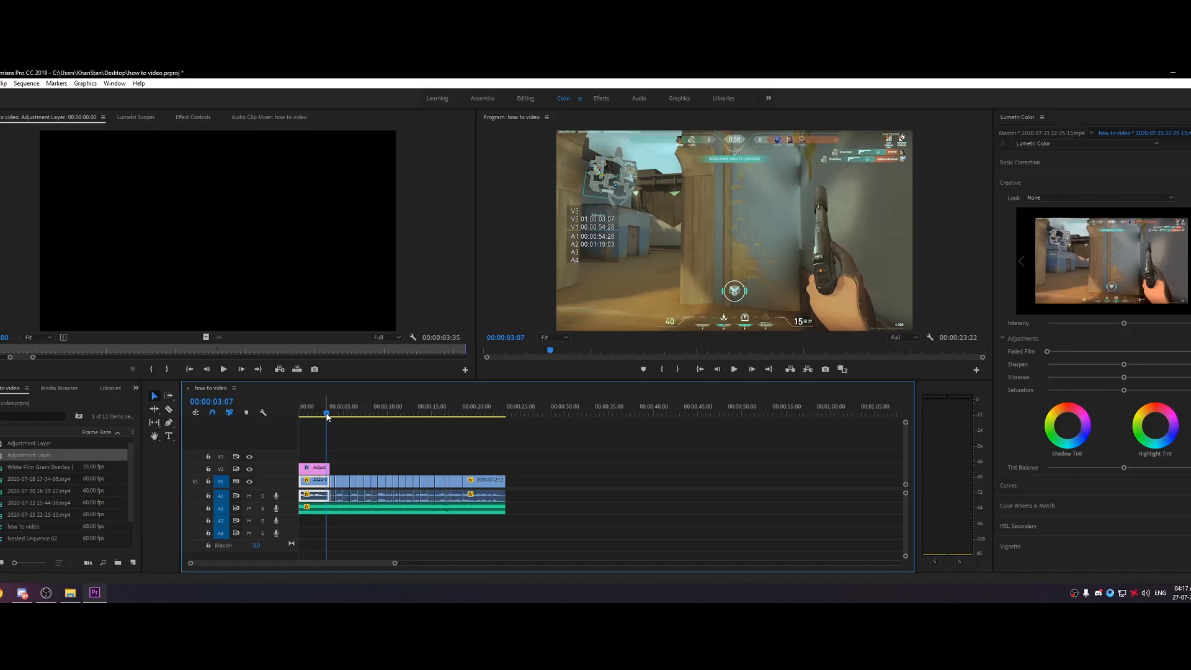
pyautogui.click(349, 451)
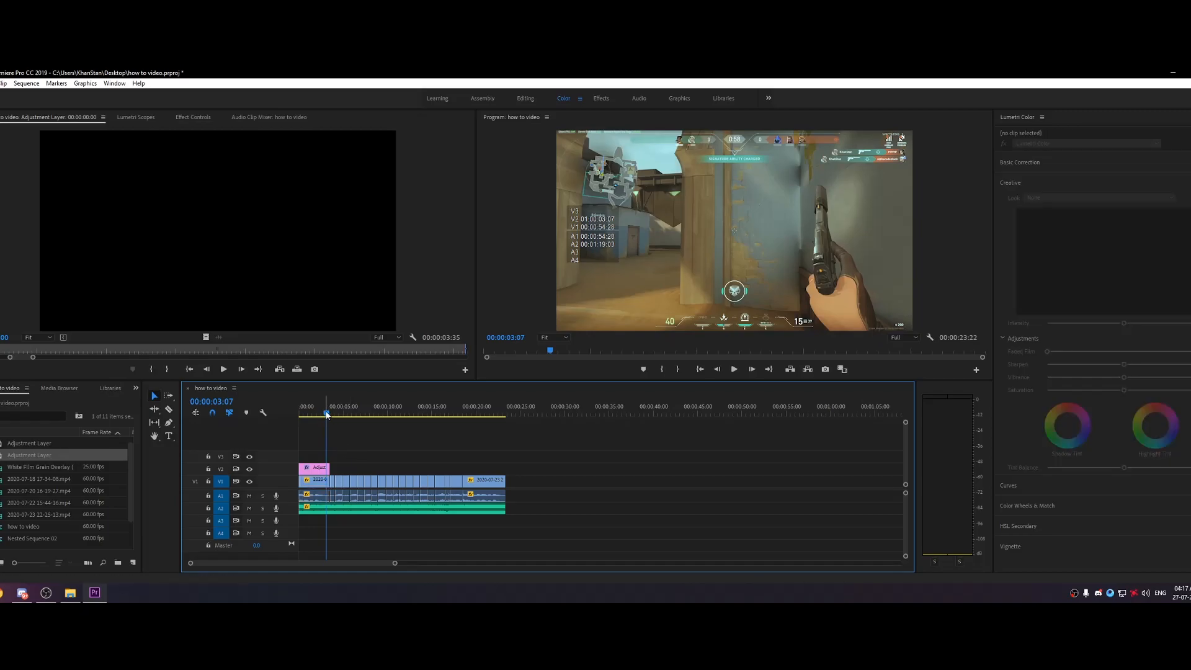
pyautogui.moveTo(327, 414); pyautogui.dragTo(316, 414)
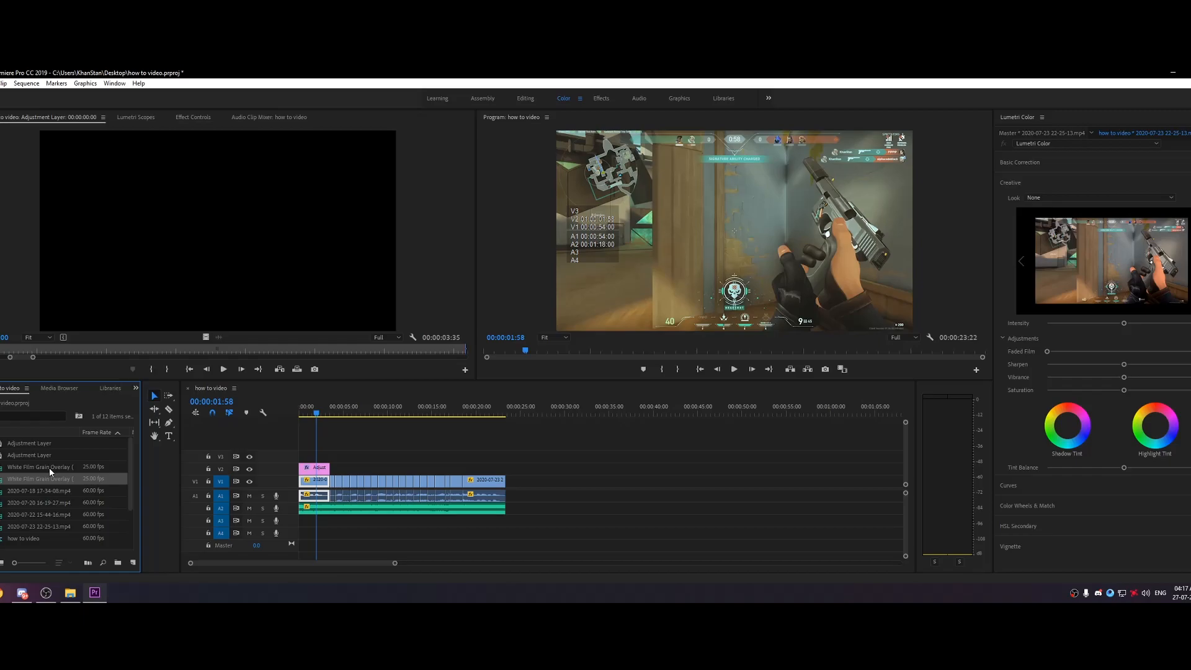
# Place the White Film Grain Overlay clip on V3 at the sequence start above the adjustment layer and try to extend its end.
pyautogui.moveTo(49, 467); pyautogui.dragTo(302, 456)
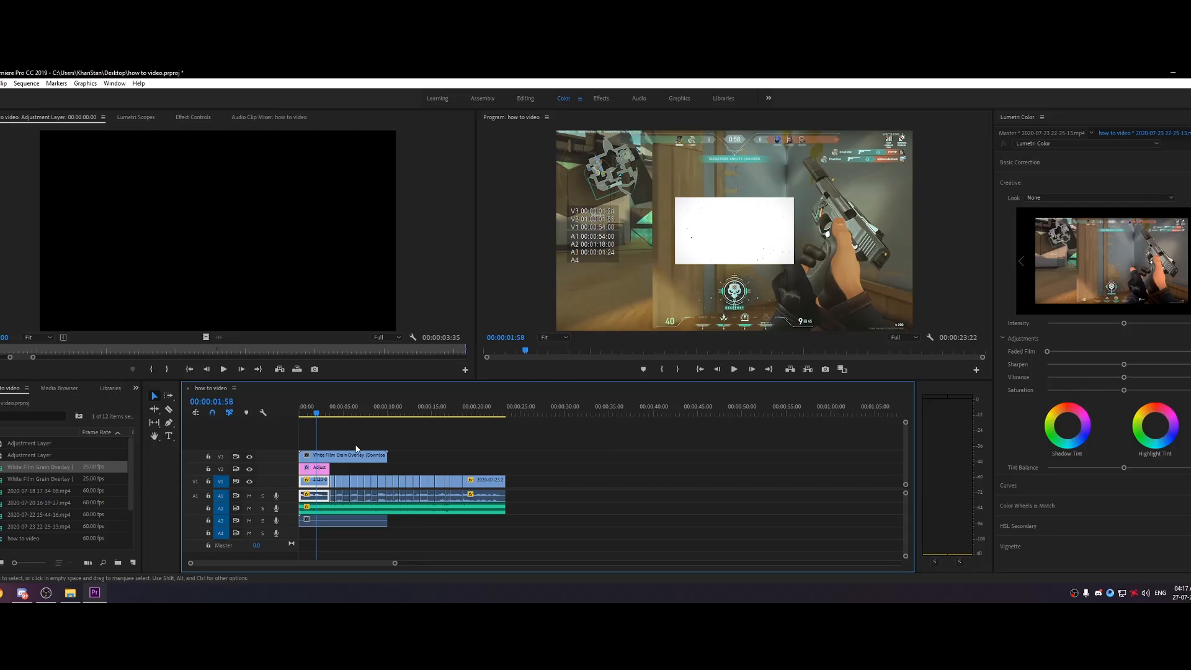
pyautogui.click(359, 458)
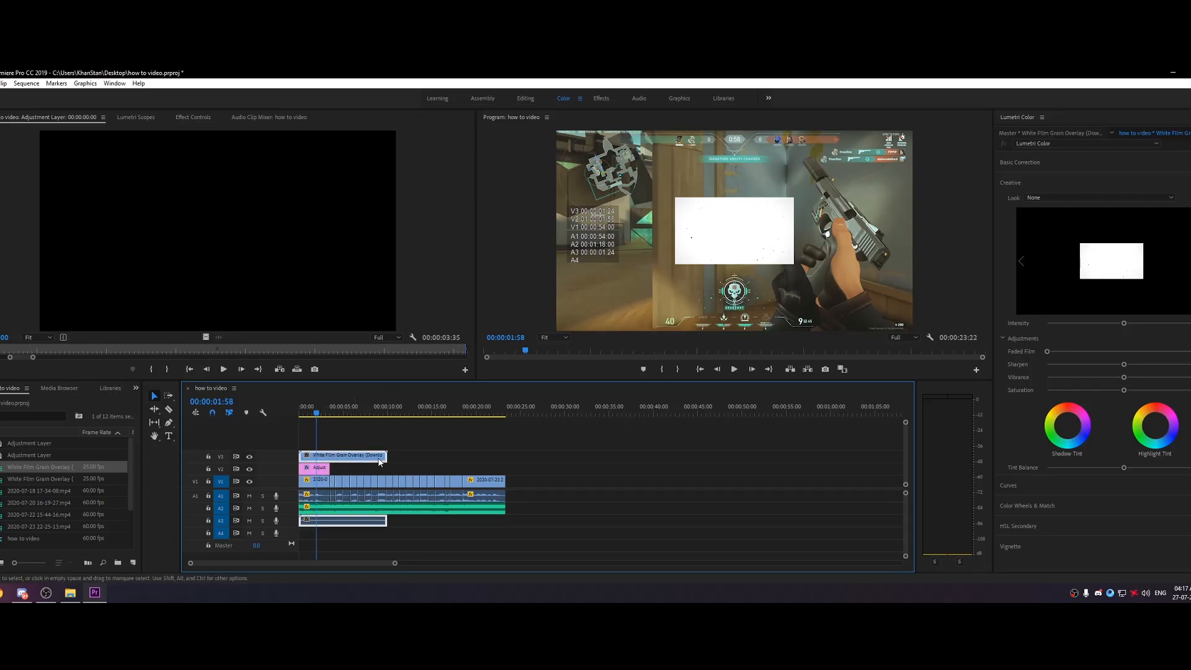
pyautogui.moveTo(385, 456); pyautogui.dragTo(412, 461)
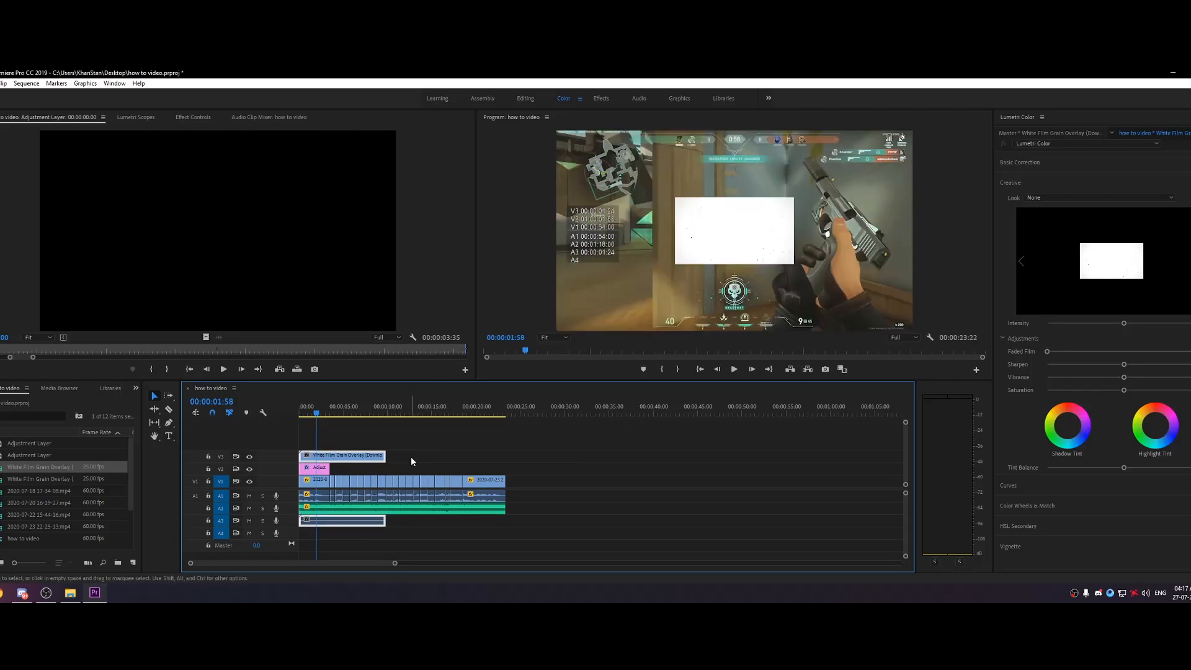
# Duplicate the White Film Grain Overlay clip twice end to end on V3 so the copies cover the whole montage.
pyautogui.click(379, 426)
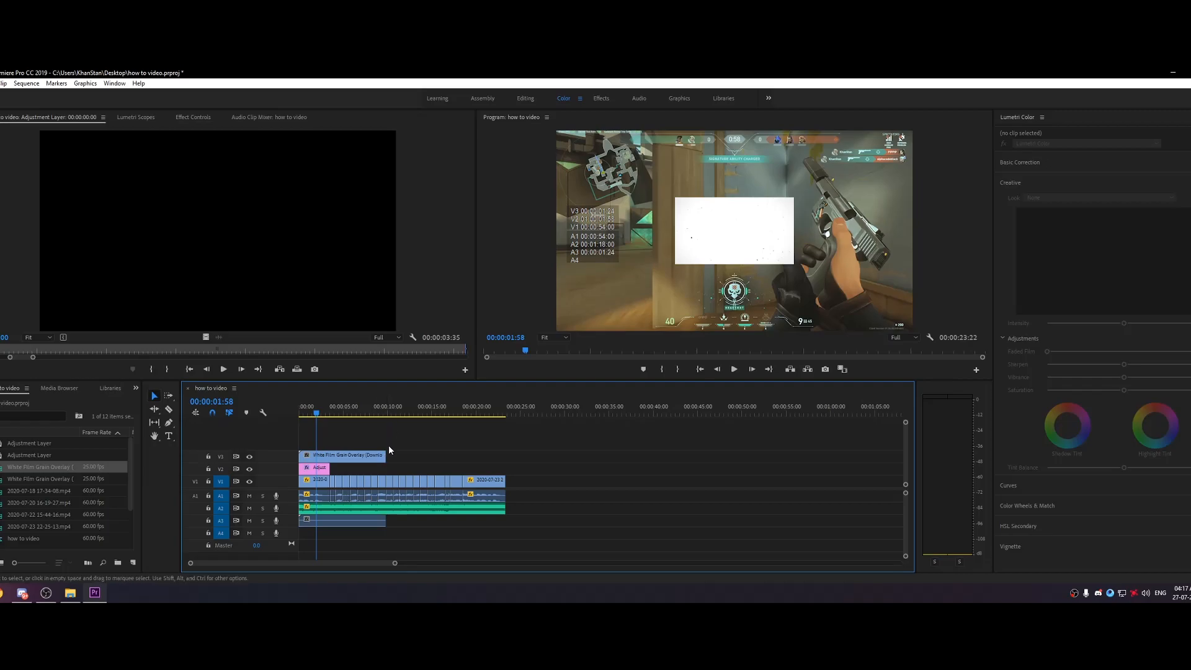
pyautogui.moveTo(385, 454); pyautogui.dragTo(398, 453)
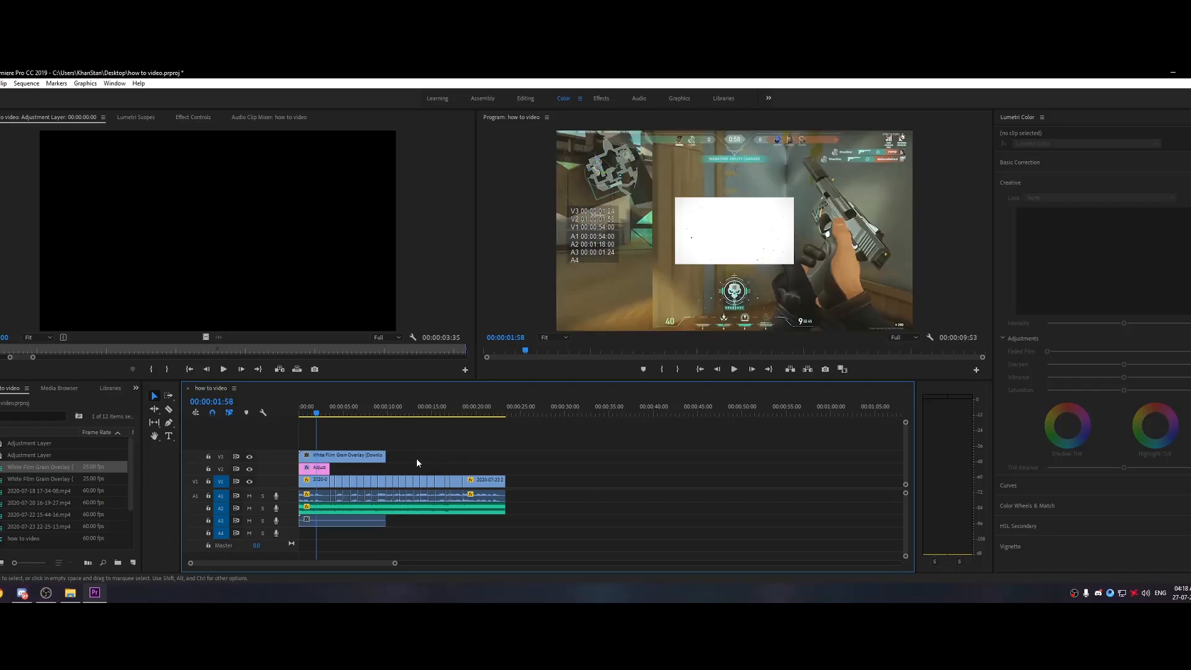
pyautogui.click(379, 459)
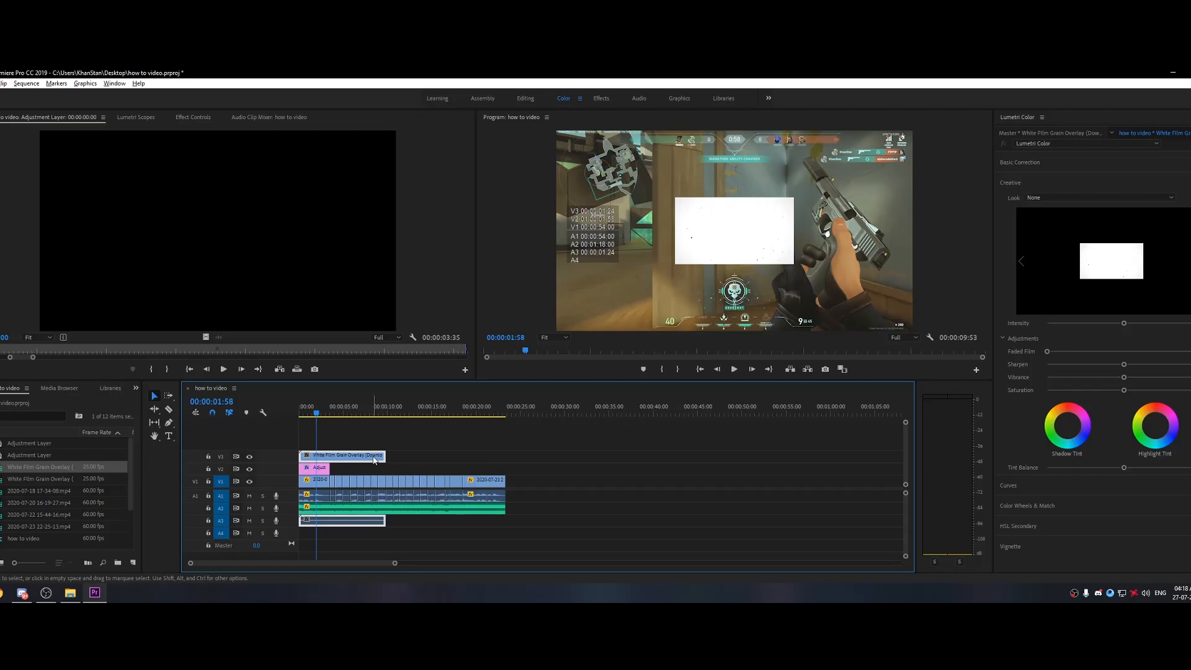
pyautogui.moveTo(374, 459); pyautogui.dragTo(461, 460)
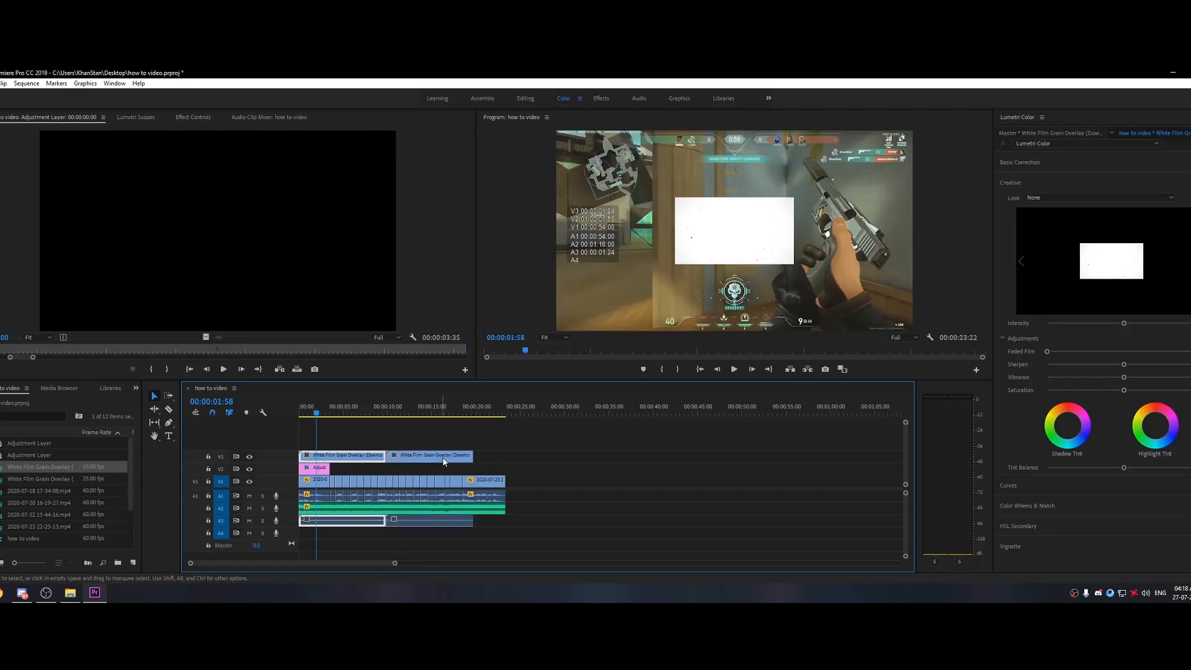
pyautogui.click(452, 461)
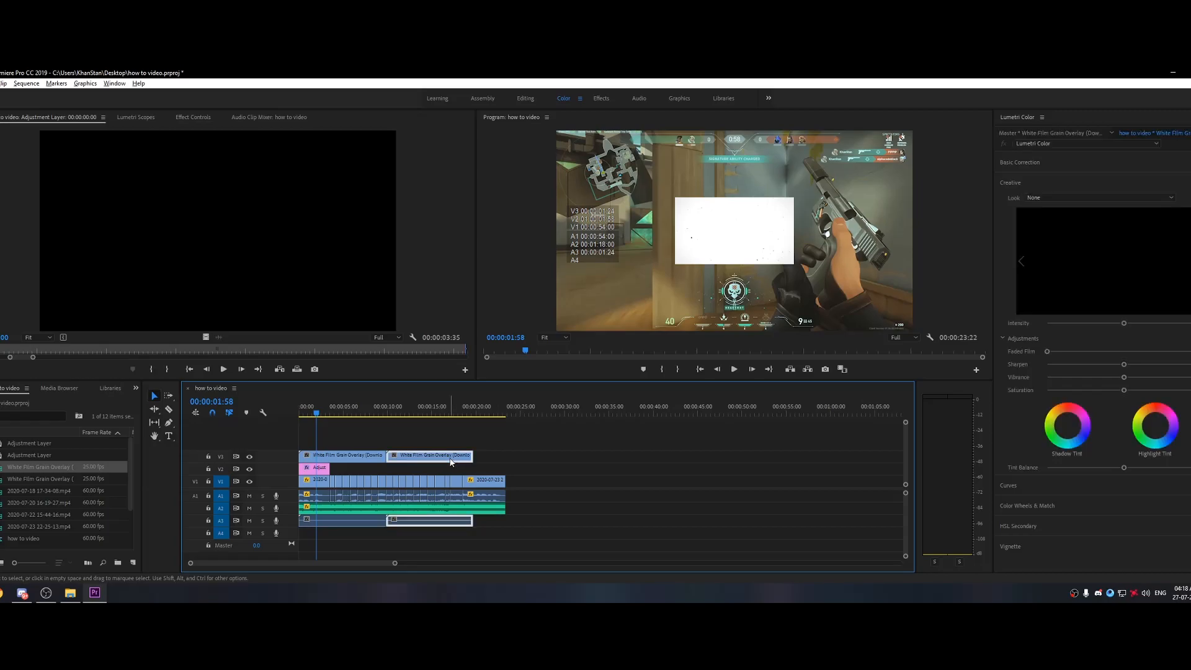
pyautogui.moveTo(451, 461); pyautogui.dragTo(534, 459)
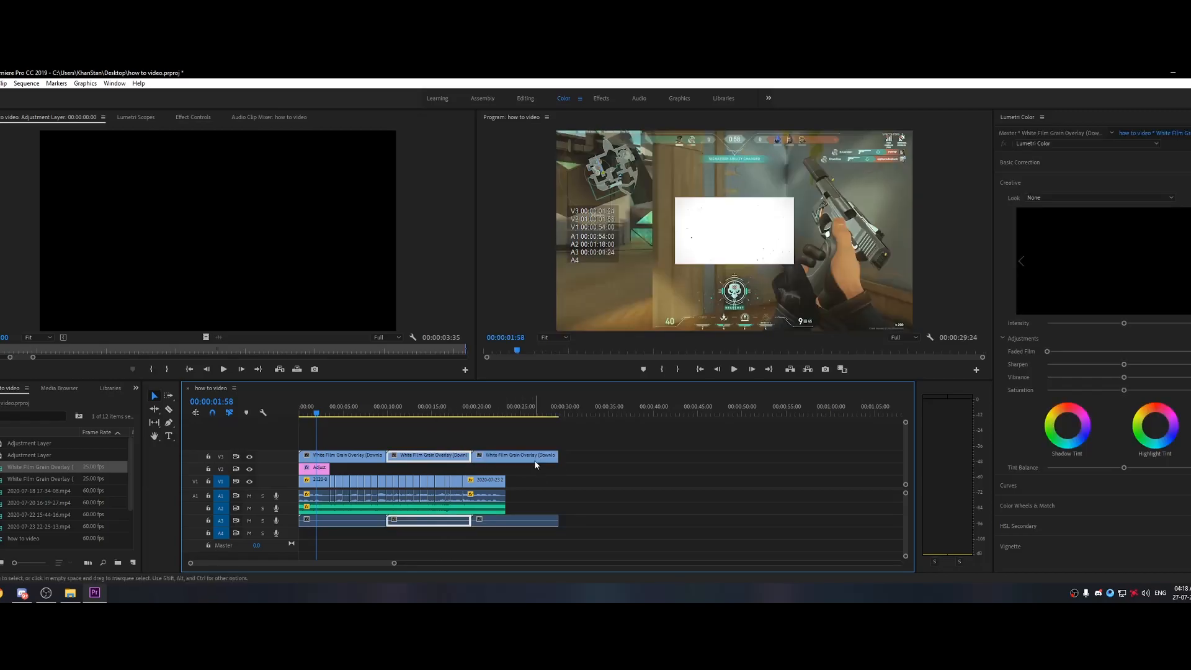
pyautogui.click(575, 440)
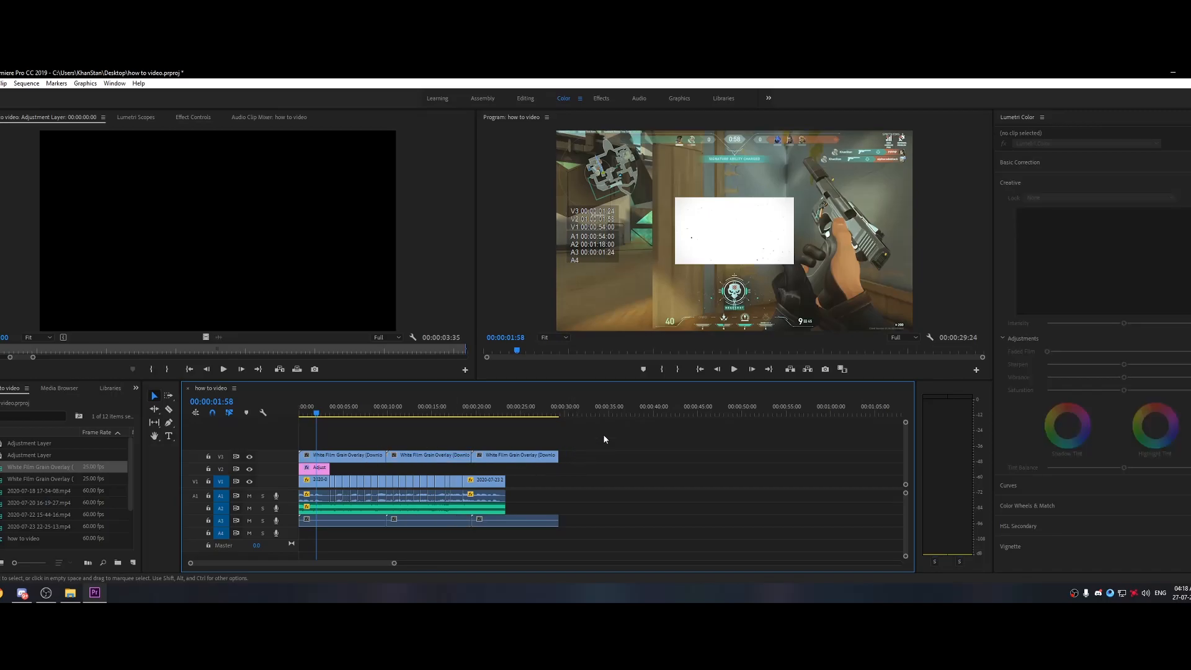
# Nest the three White Film Grain Overlay clips on V3 into one sequence, keeping the suggested name.
pyautogui.moveTo(593, 451); pyautogui.dragTo(357, 457)
pyautogui.rightClick(367, 461)
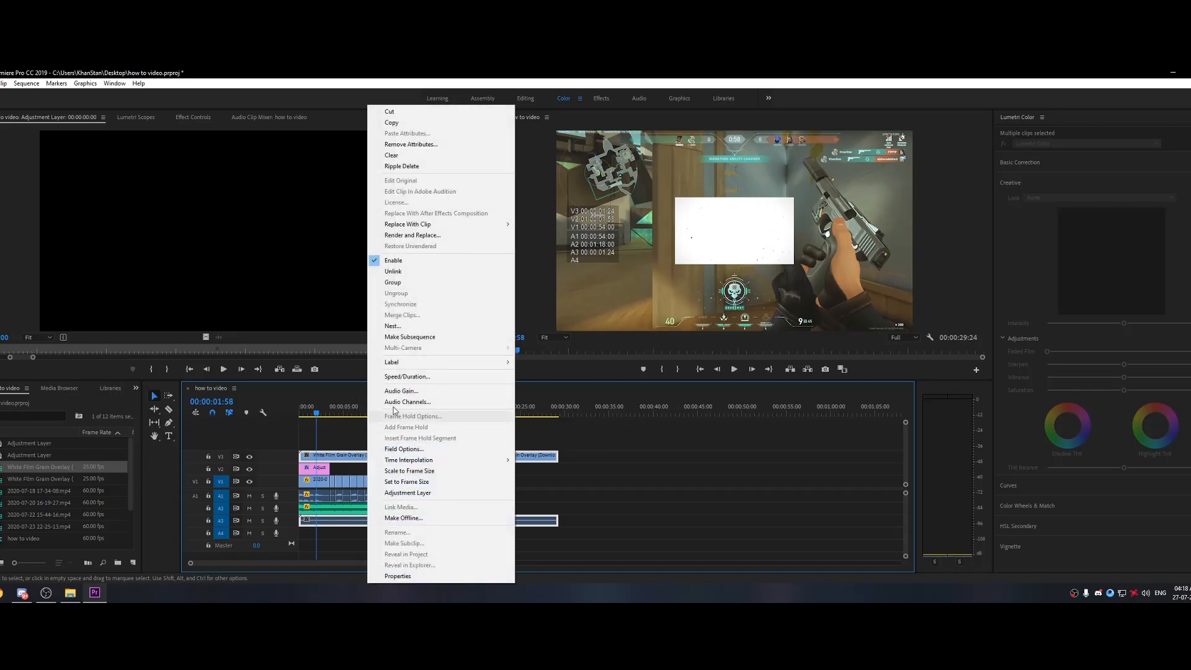
pyautogui.click(400, 327)
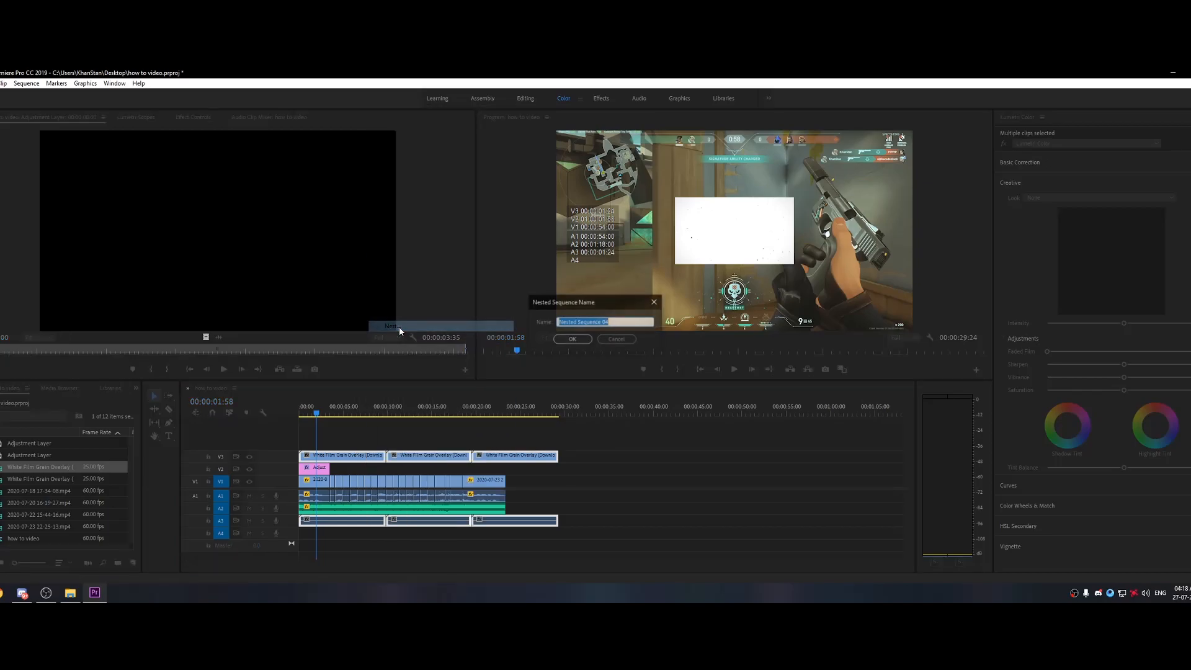
pyautogui.click(570, 339)
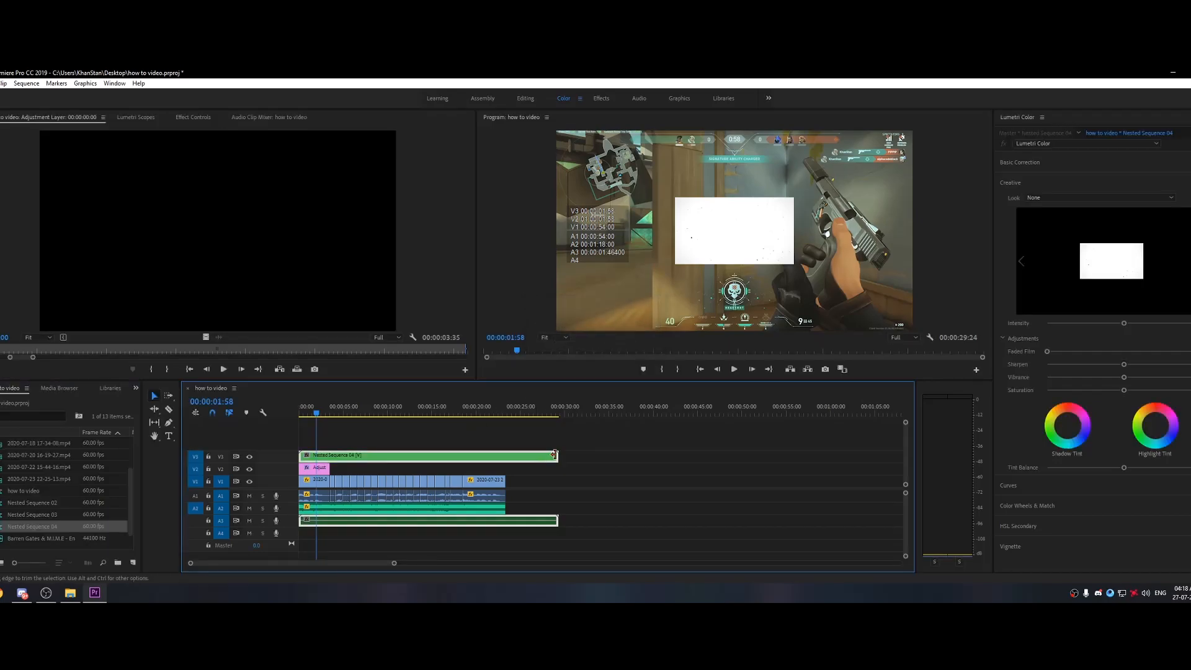
# Trim the film grain overlay on V3 to the end of the first gameplay clip and enlarge it to fill the frame.
pyautogui.moveTo(556, 454); pyautogui.dragTo(330, 458)
pyautogui.click(352, 443)
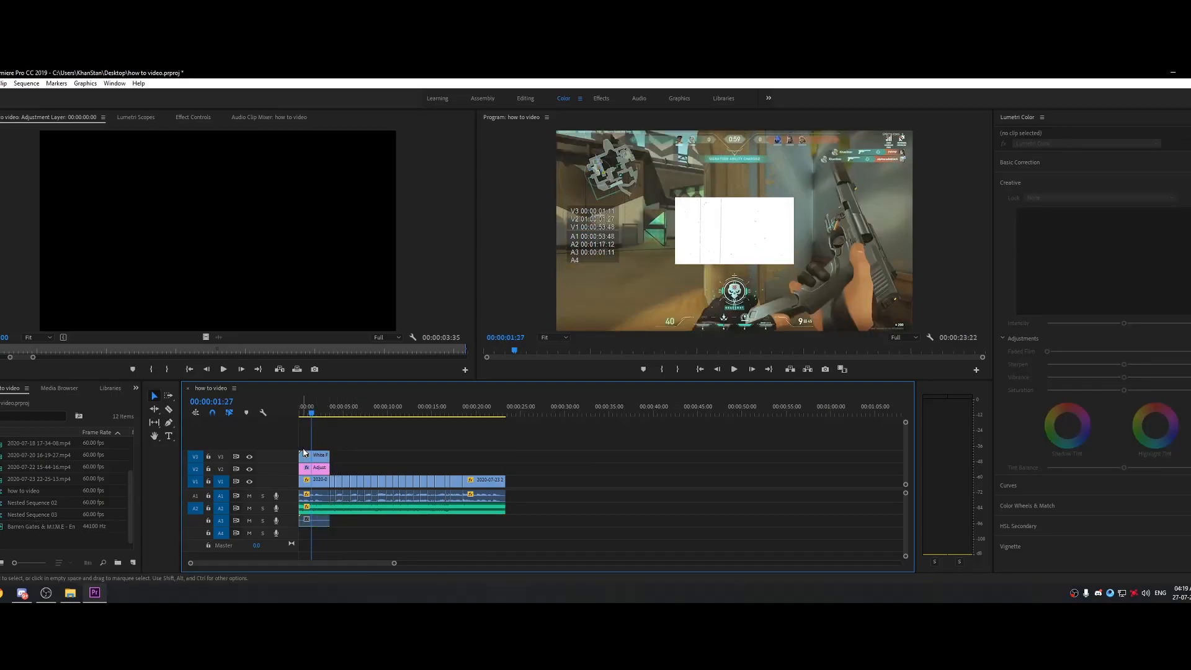
pyautogui.click(323, 458)
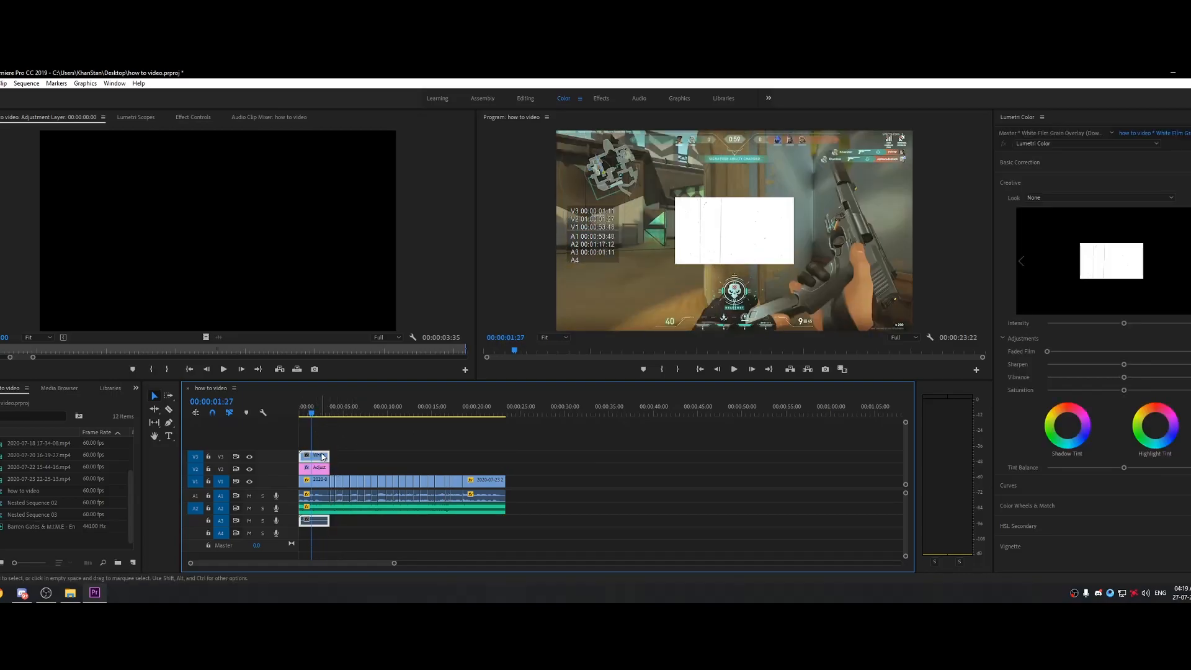
pyautogui.click(770, 247)
pyautogui.moveTo(795, 264); pyautogui.dragTo(906, 330)
pyautogui.click(592, 459)
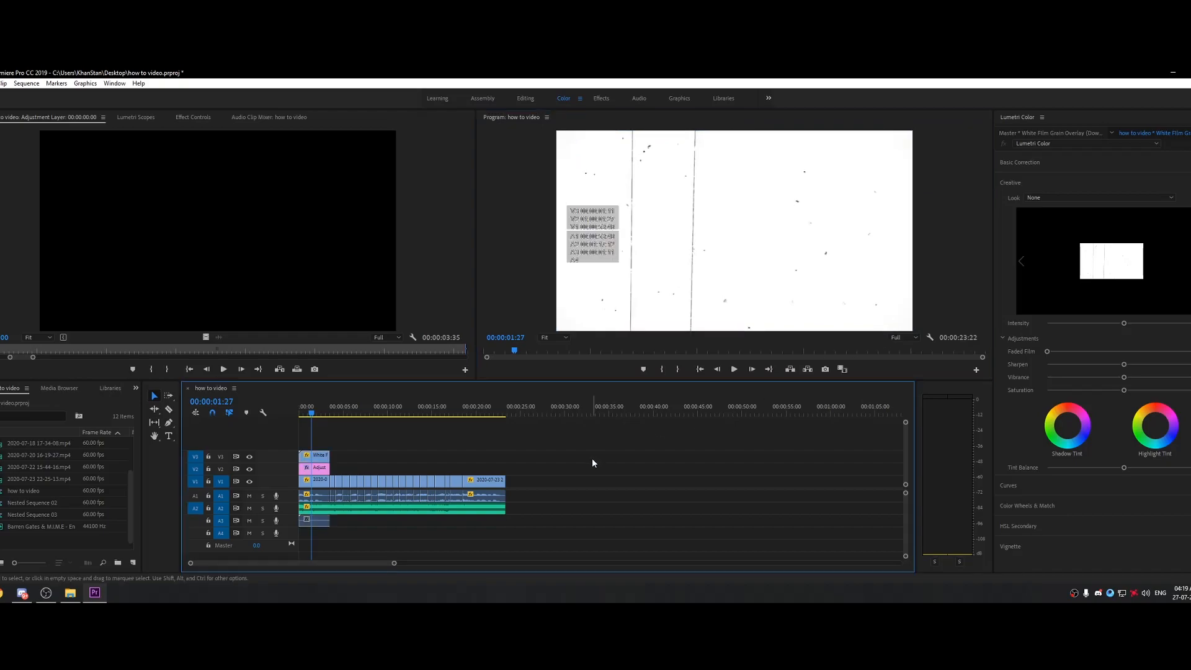
# Set the film grain overlay clip's blend mode to Overlay.
pyautogui.doubleClick(316, 455)
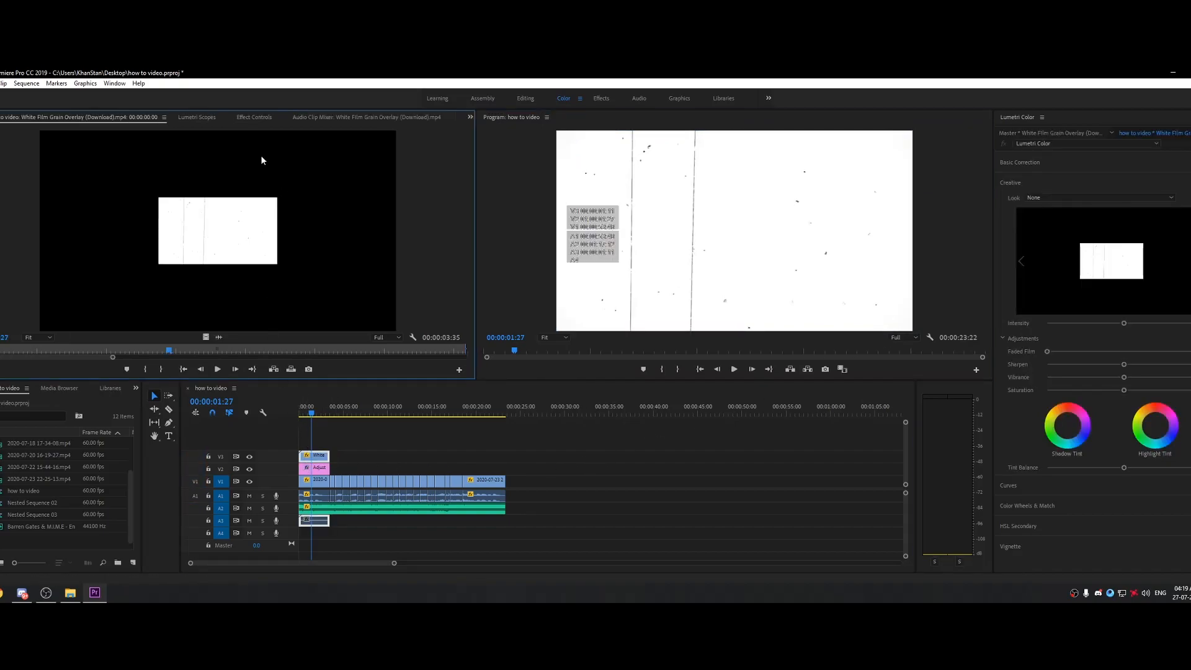
pyautogui.click(255, 117)
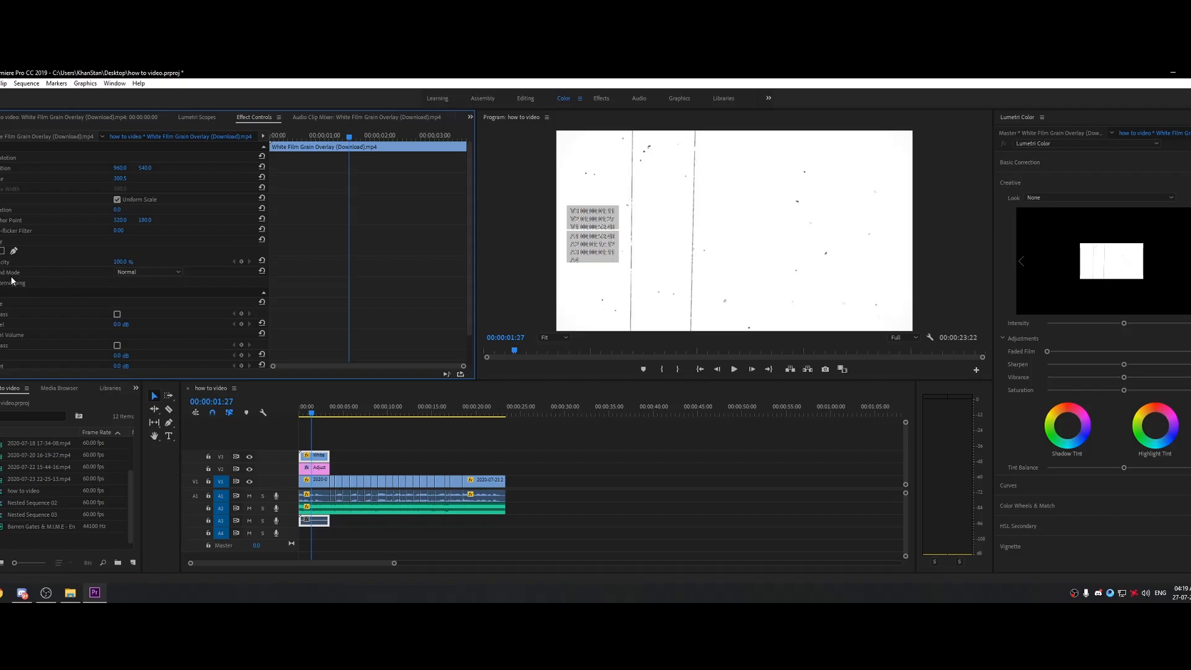
pyautogui.click(151, 272)
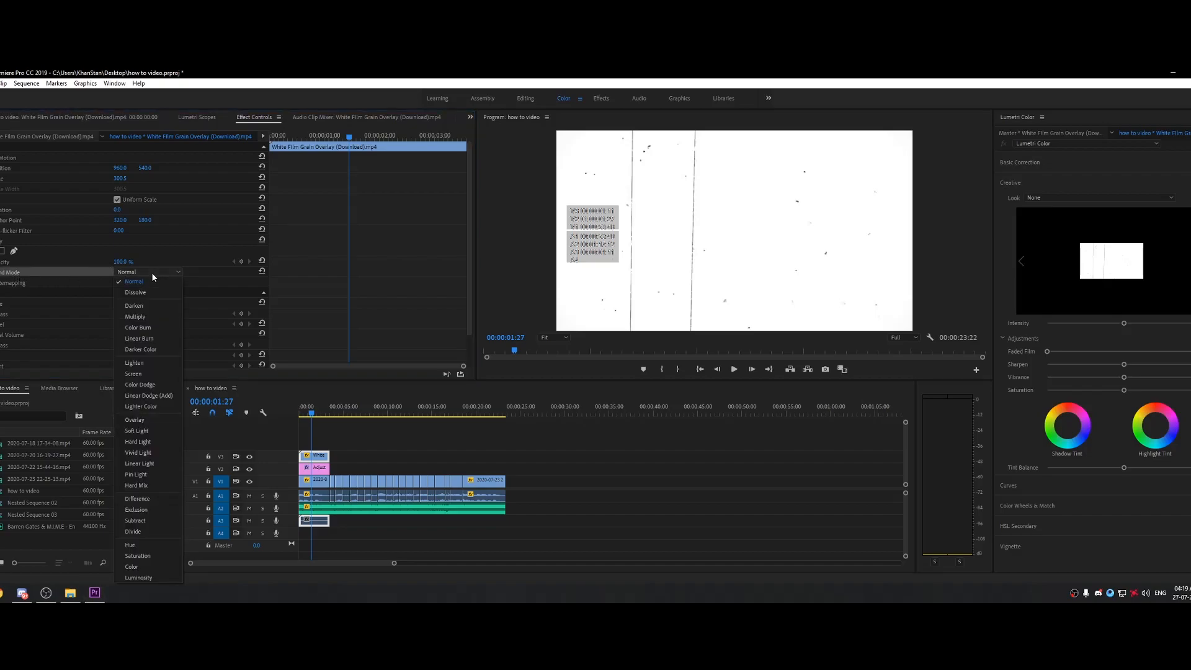
pyautogui.click(146, 419)
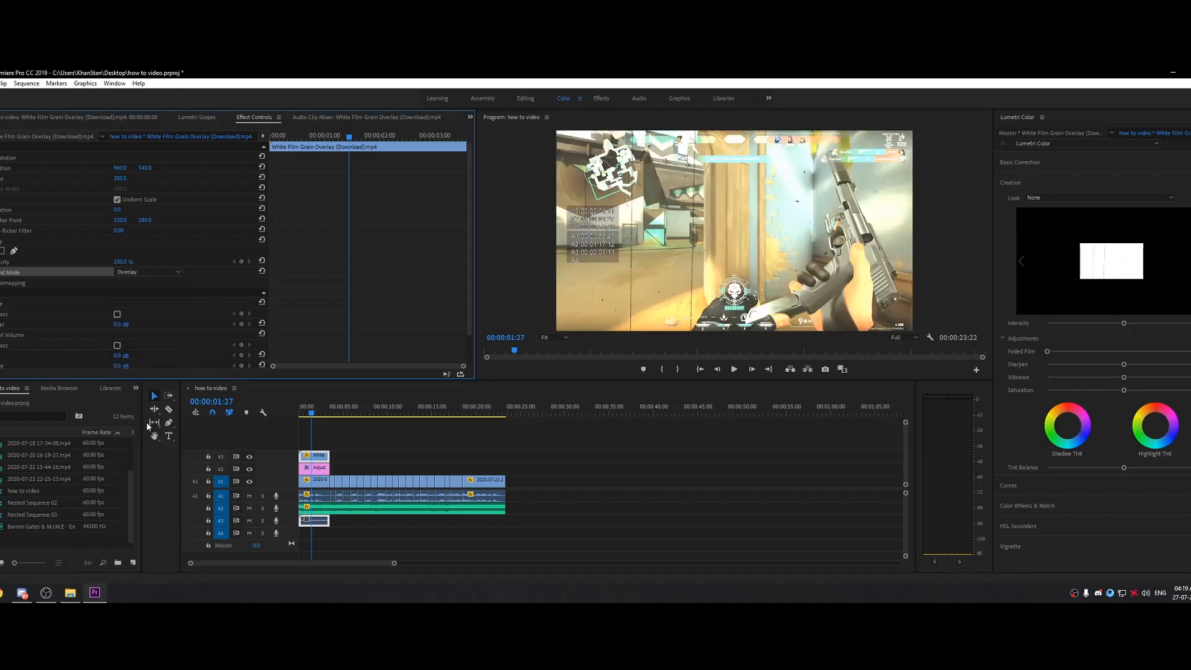
pyautogui.click(169, 273)
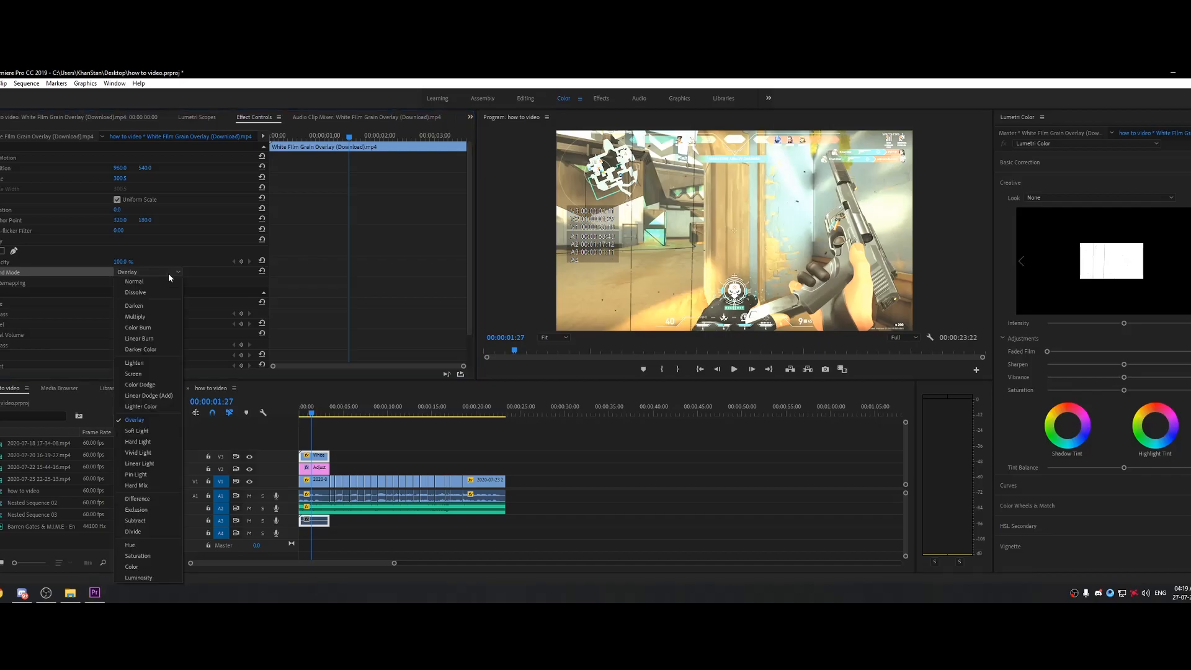
pyautogui.click(142, 422)
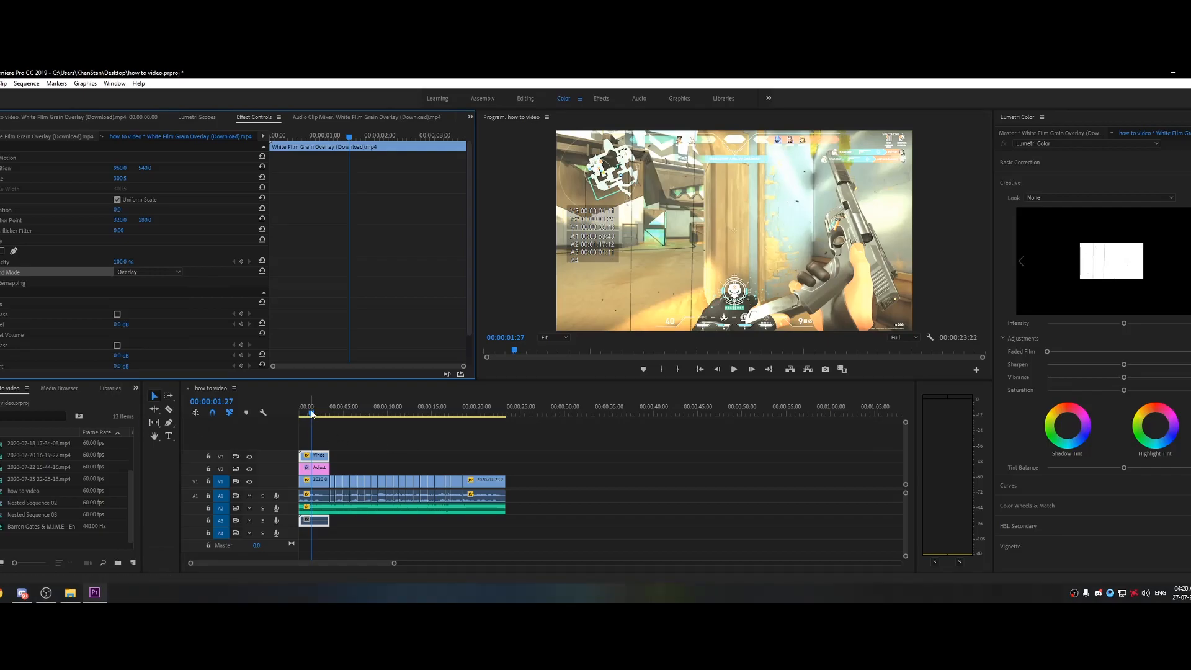
# Play the first clip from the sequence start to check the film grain overlay.
pyautogui.moveTo(311, 414); pyautogui.dragTo(283, 411)
pyautogui.click(336, 431)
pyautogui.press('space')
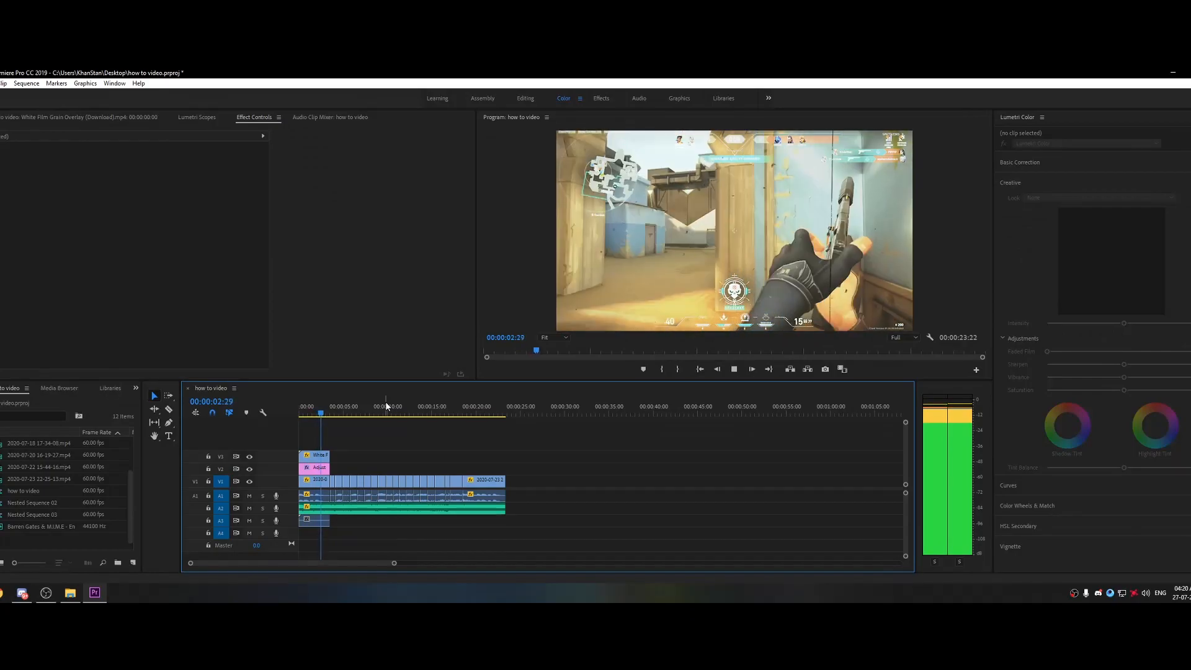
pyautogui.click(314, 496)
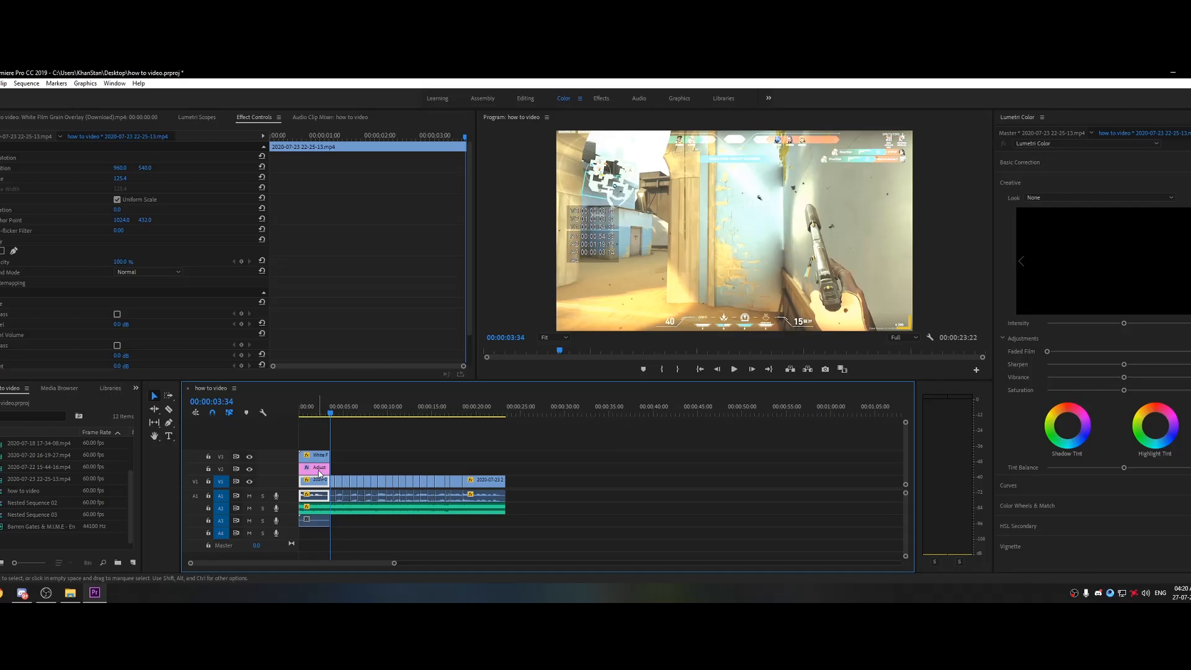
# Place another Adjustment Layer on V2 after the first one, extending from 00:00:03:34 to the end of the montage.
pyautogui.scroll(2, 93, 466)
pyautogui.click(57, 441)
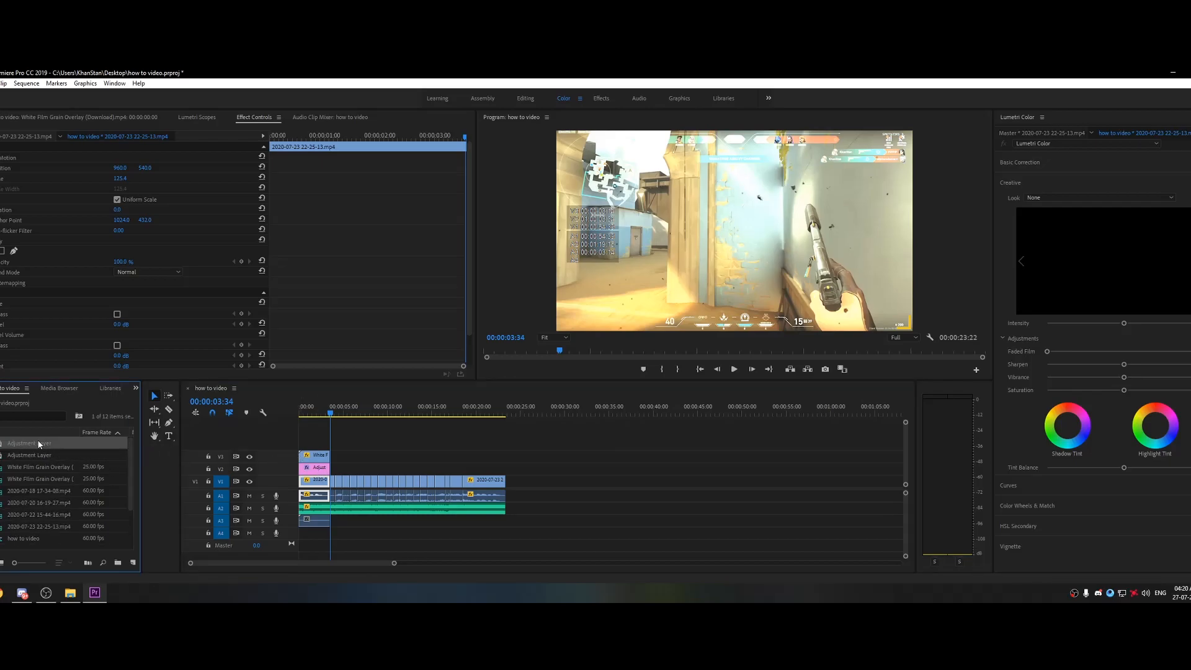
pyautogui.moveTo(28, 445); pyautogui.dragTo(504, 471)
# Give the long adjustment layer a slight teal shadow tint and a warm highlight tint, using the frame at 00:00:05:33 as preview.
pyautogui.click(357, 411)
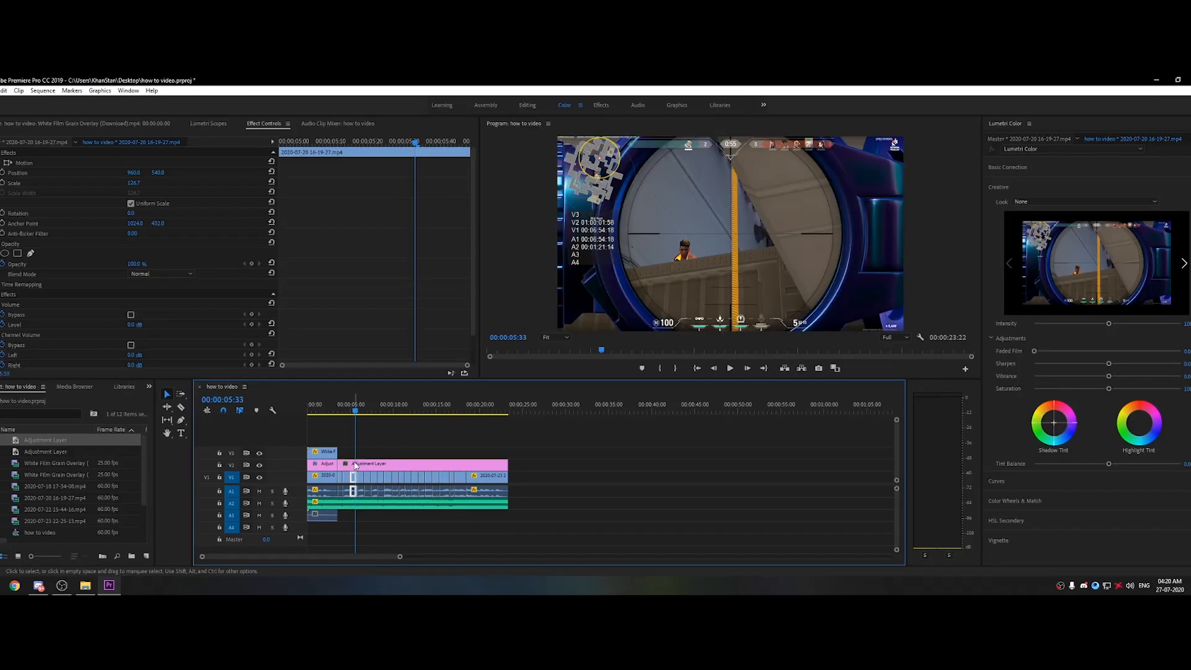
pyautogui.click(480, 468)
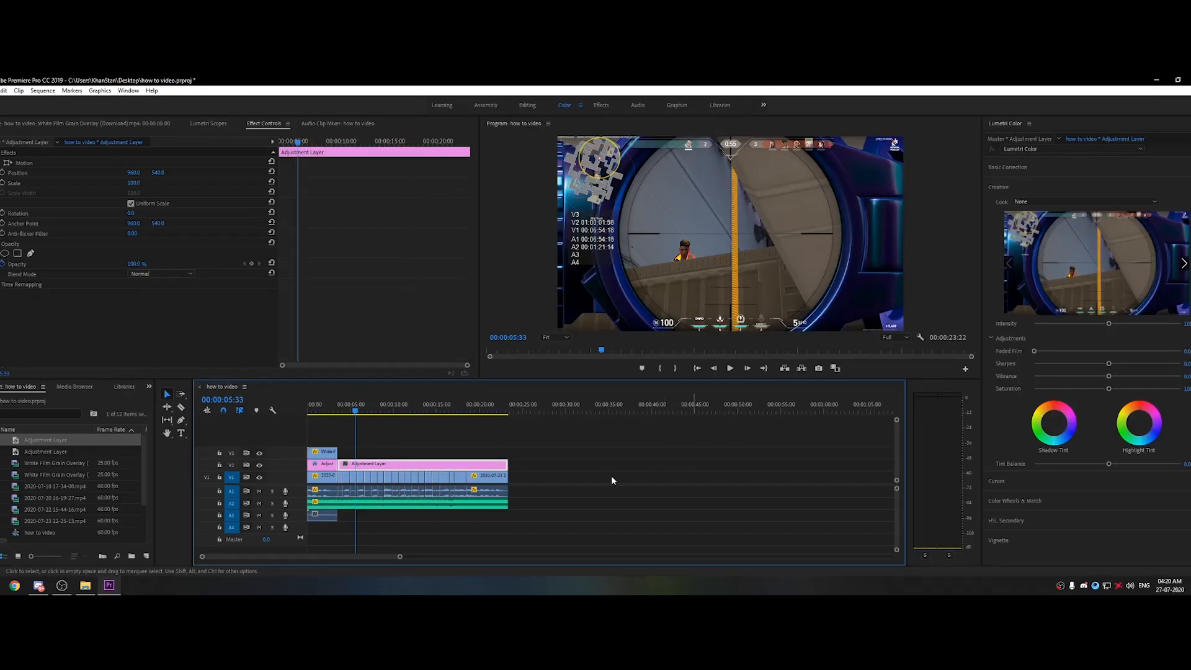
pyautogui.doubleClick(383, 465)
pyautogui.moveTo(1054, 422); pyautogui.dragTo(1054, 431)
pyautogui.click(1139, 422)
pyautogui.moveTo(1137, 420); pyautogui.dragTo(1133, 417)
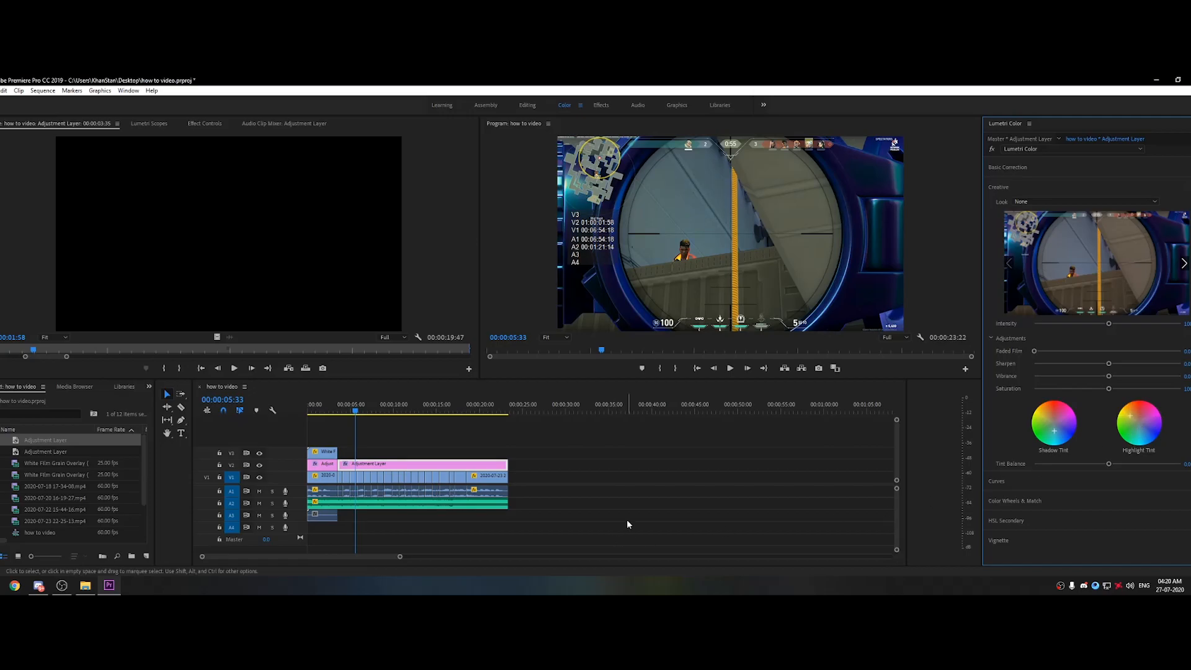
# Play the montage from 00:00:05:33 to 00:00:08:53 to check the new tints.
pyautogui.click(398, 441)
pyautogui.press('space')
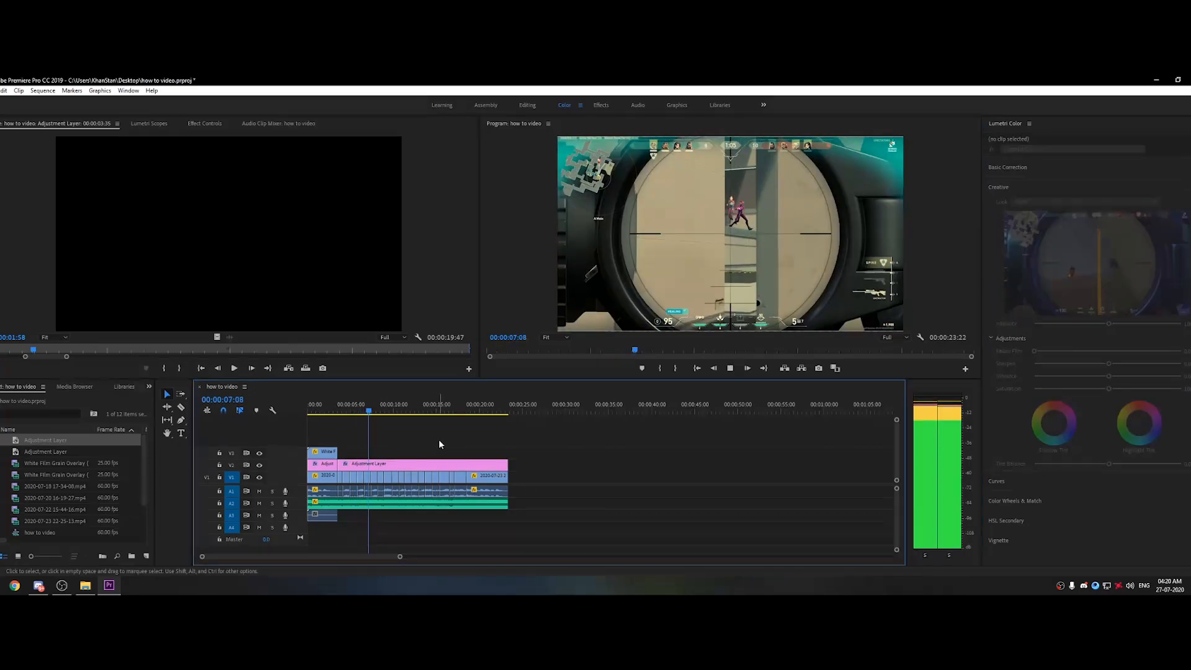
pyautogui.press('space')
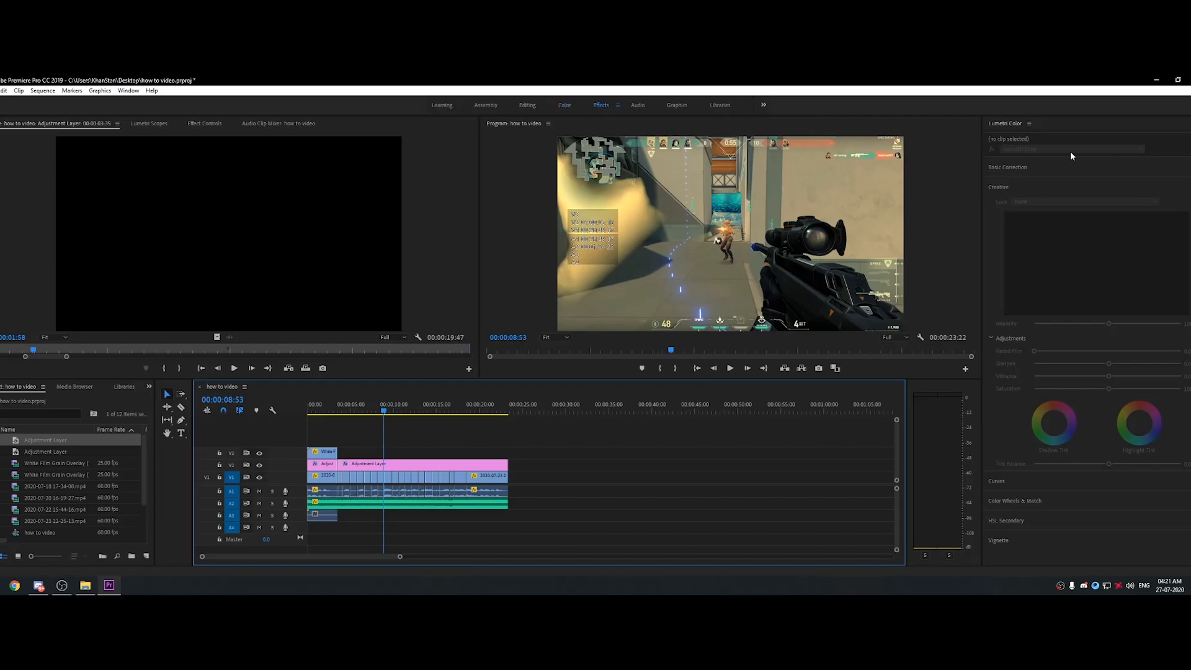
# Search the effects for CROP and apply the Crop effect to the first, short adjustment layer on V2.
pyautogui.click(597, 107)
pyautogui.click(1023, 138)
pyautogui.write('CROP')
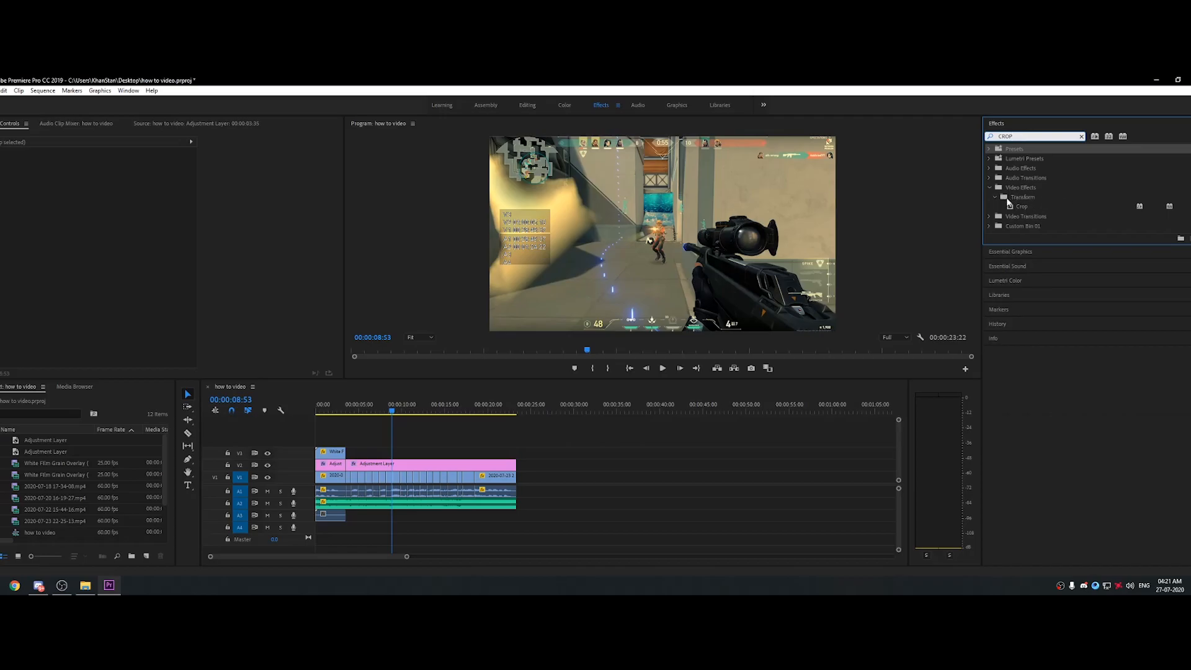
pyautogui.moveTo(1018, 209); pyautogui.dragTo(342, 468)
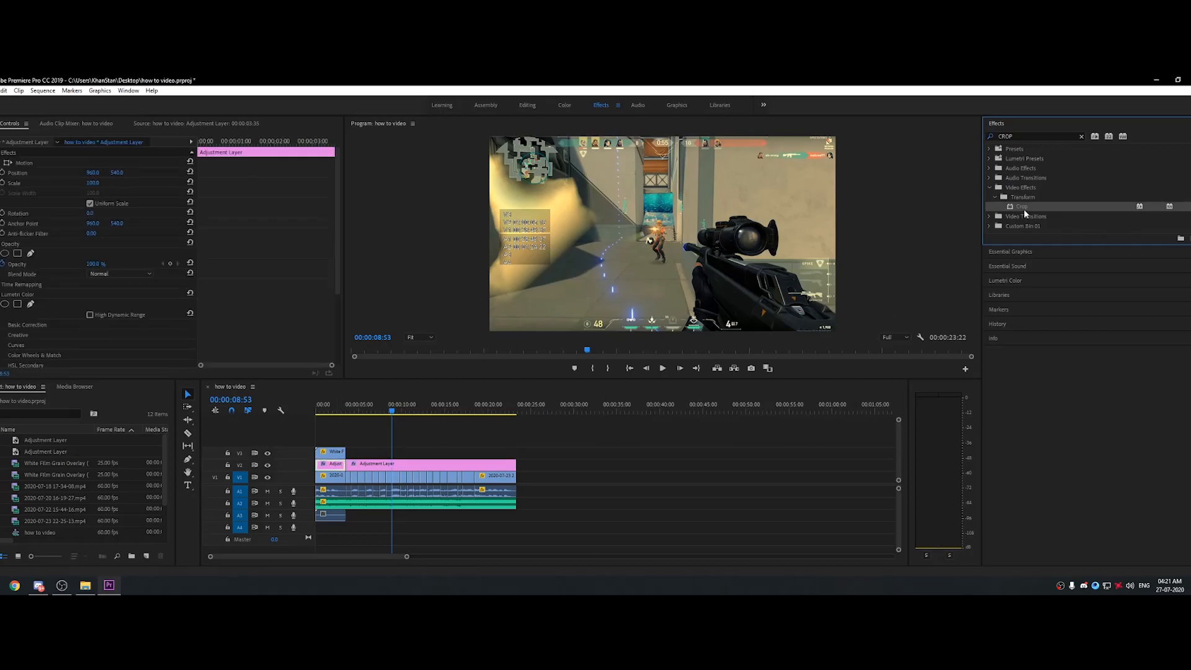
# Apply the Crop effect to the long adjustment layer, and show the short adjustment layer's Crop settings with the playhead at 00:00:01:37.
pyautogui.click(453, 465)
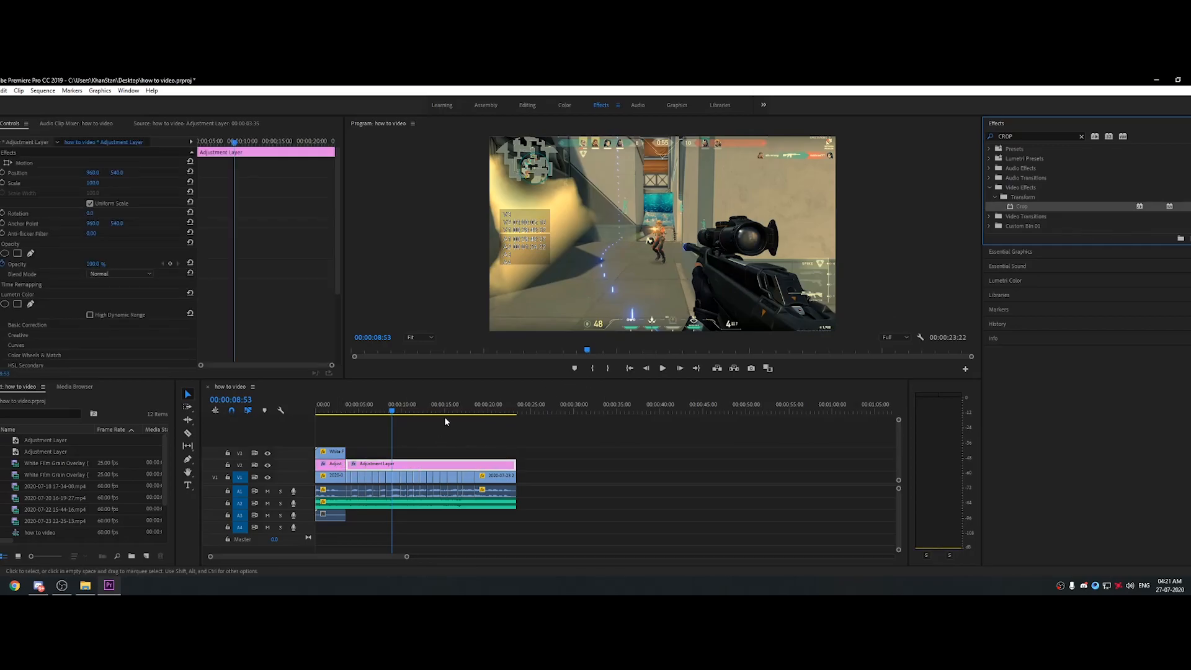
pyautogui.moveTo(393, 409); pyautogui.dragTo(329, 412)
pyautogui.click(338, 465)
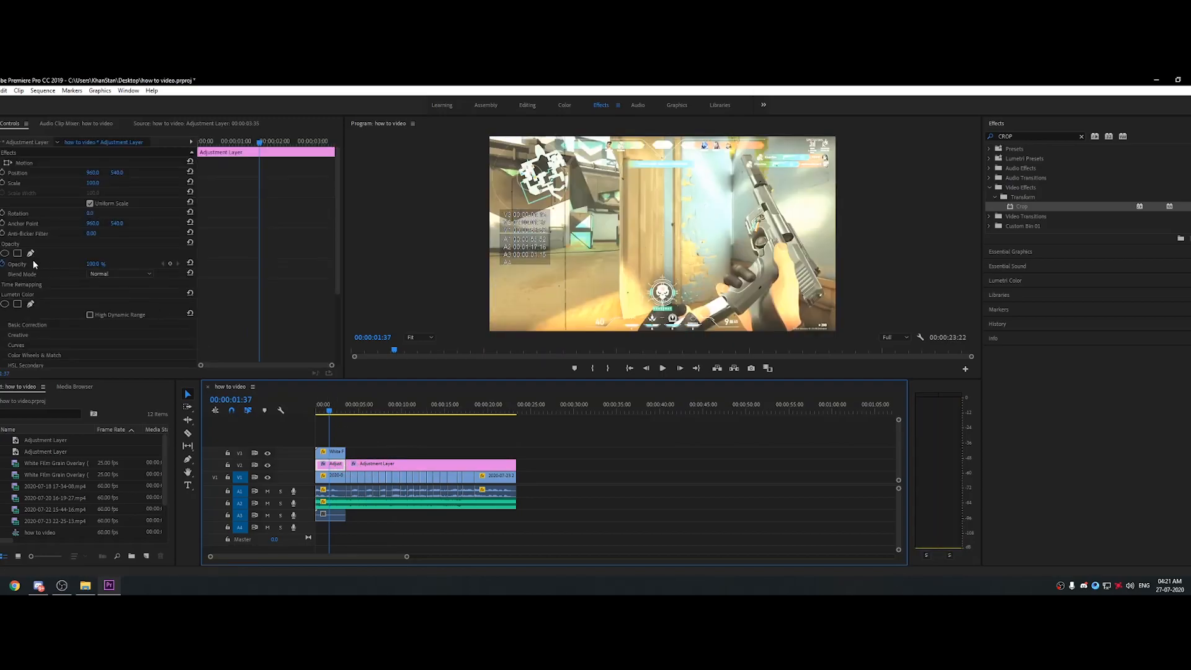
pyautogui.scroll(-2, 38, 258)
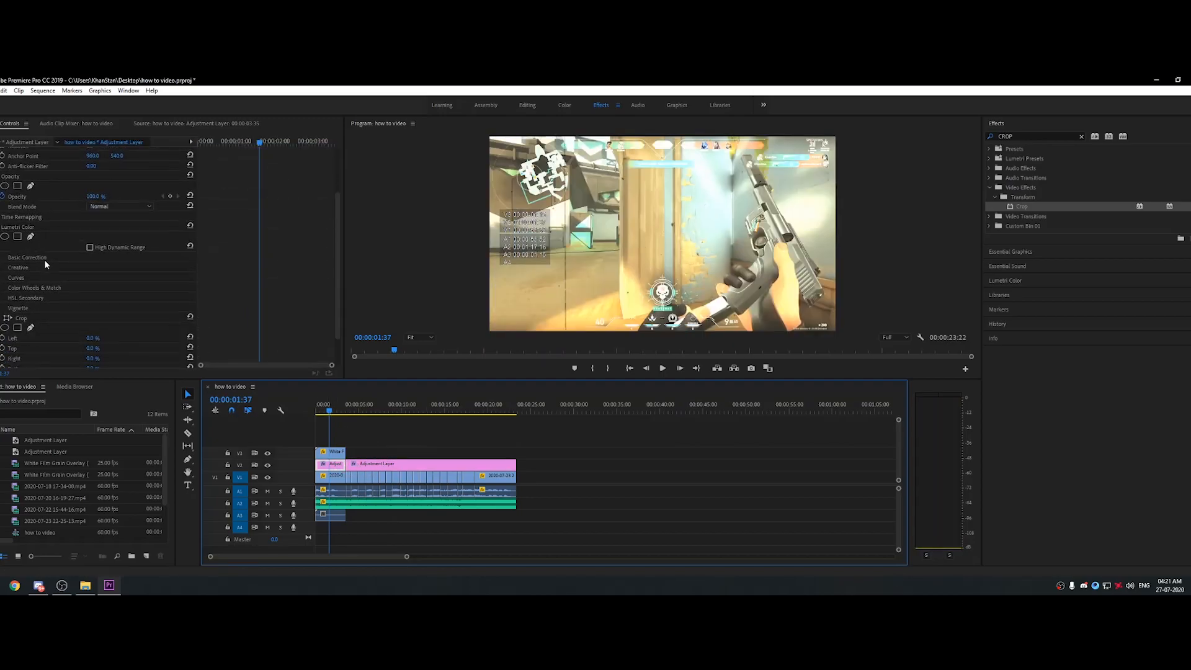
pyautogui.click(10, 319)
pyautogui.scroll(-1, 95, 323)
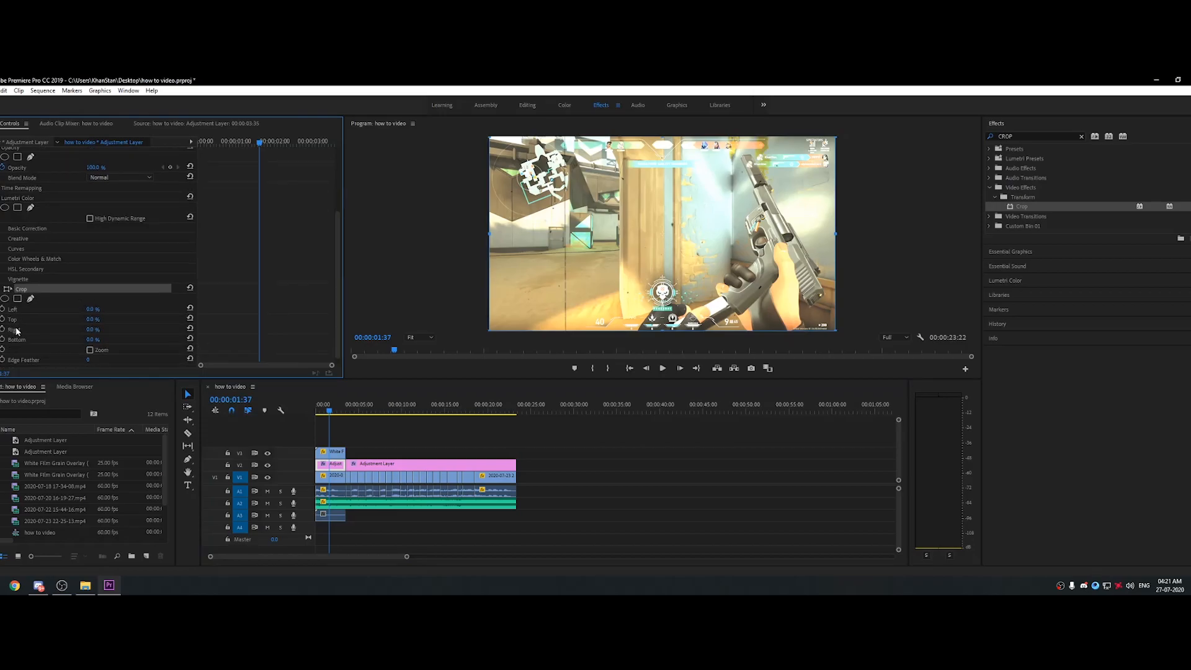
# Set the short adjustment layer's Crop Left and Top values to 15%.
pyautogui.click(99, 308)
pyautogui.write('15')
pyautogui.click(100, 318)
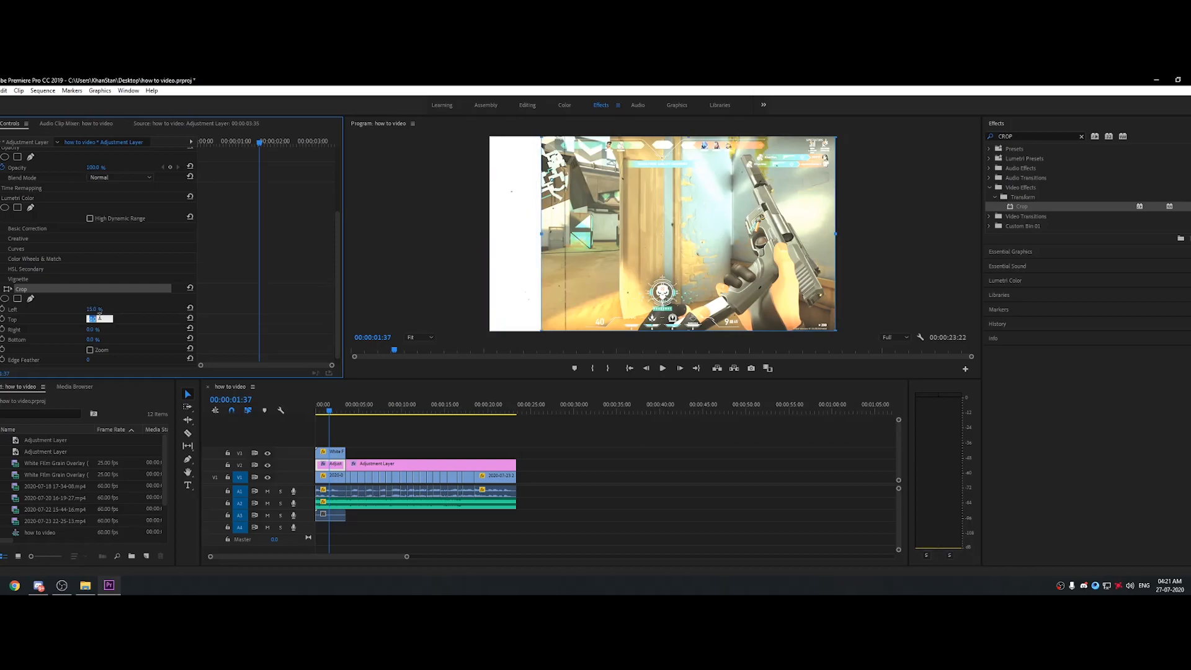
pyautogui.write('15')
pyautogui.click(100, 328)
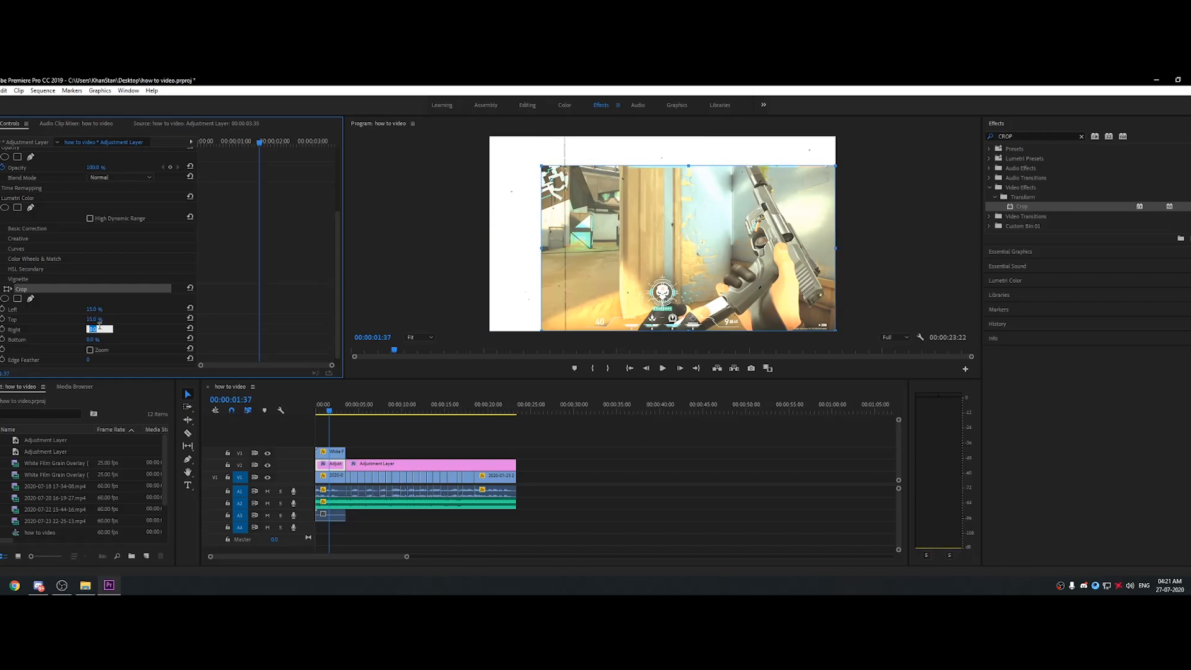
# Reset the short adjustment layer's Crop Left value to 0% and set Top and Bottom to 15%.
pyautogui.click(99, 308)
pyautogui.write('0')
pyautogui.click(99, 318)
pyautogui.write('0')
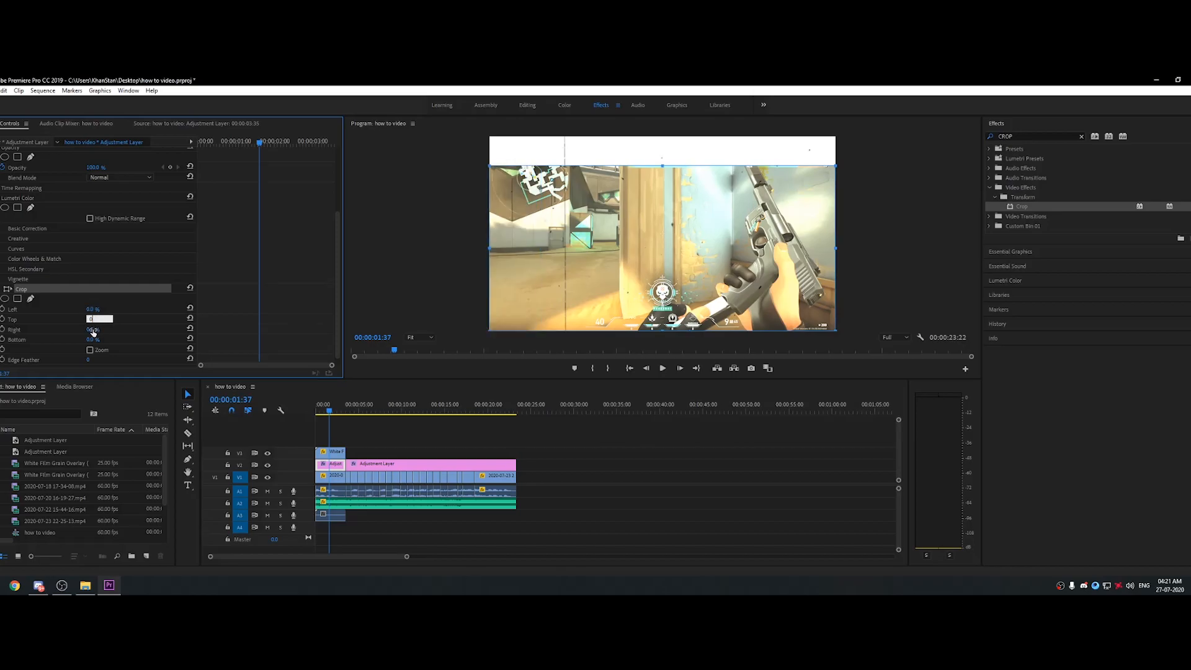
pyautogui.write('15')
pyautogui.click(92, 339)
pyautogui.write('15')
pyautogui.click(154, 345)
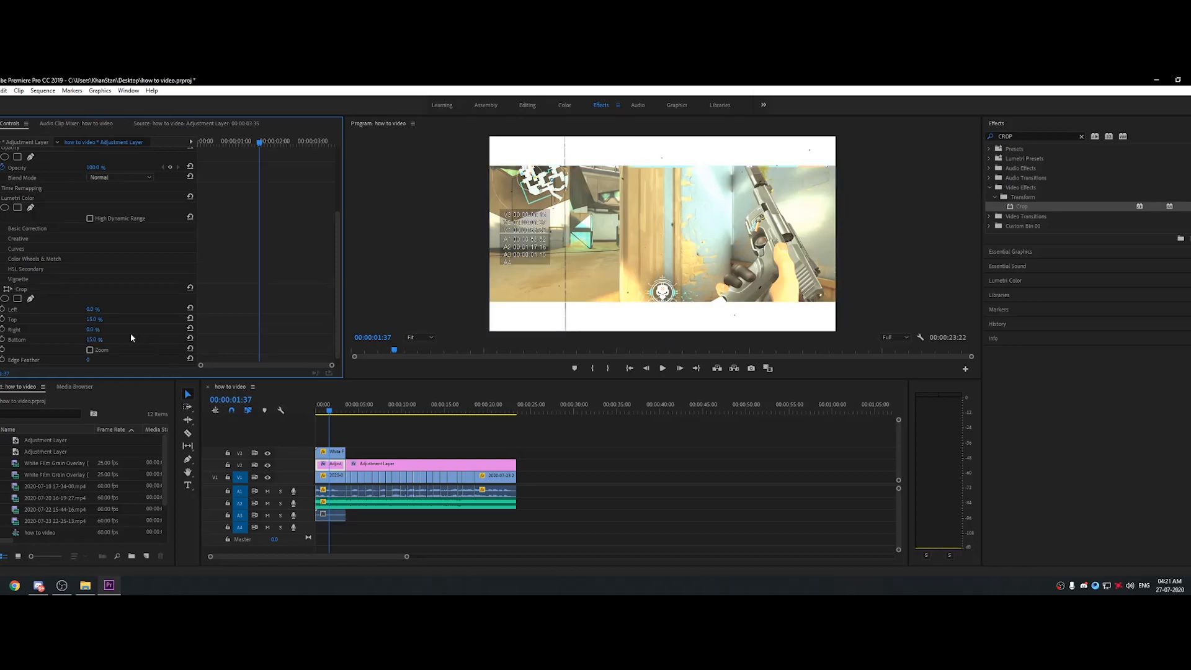
# Set the Crop Bottom and Top values of the short adjustment layer to 10%.
pyautogui.click(98, 339)
pyautogui.write('10')
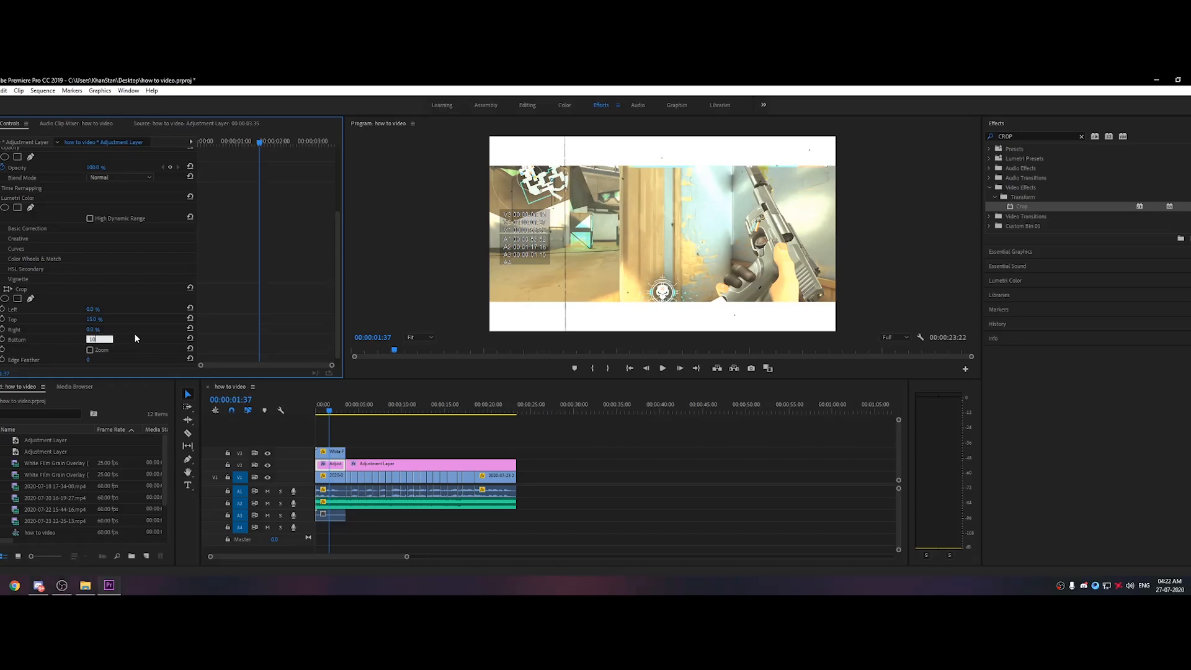
pyautogui.click(98, 318)
pyautogui.write('10')
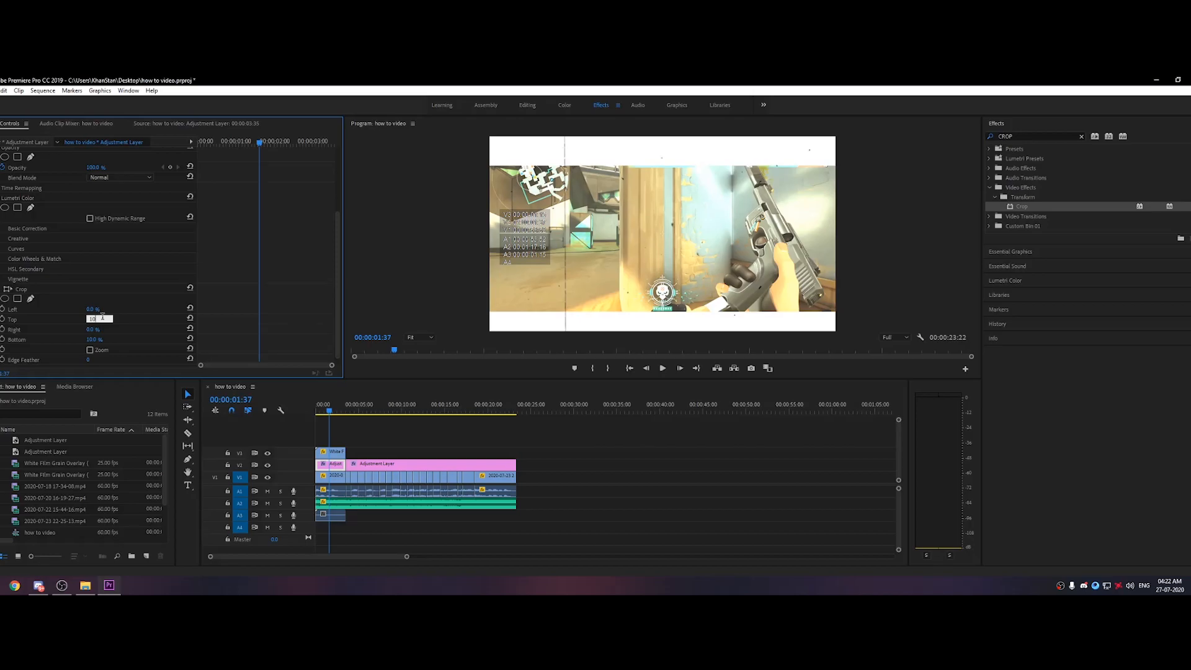
pyautogui.click(132, 320)
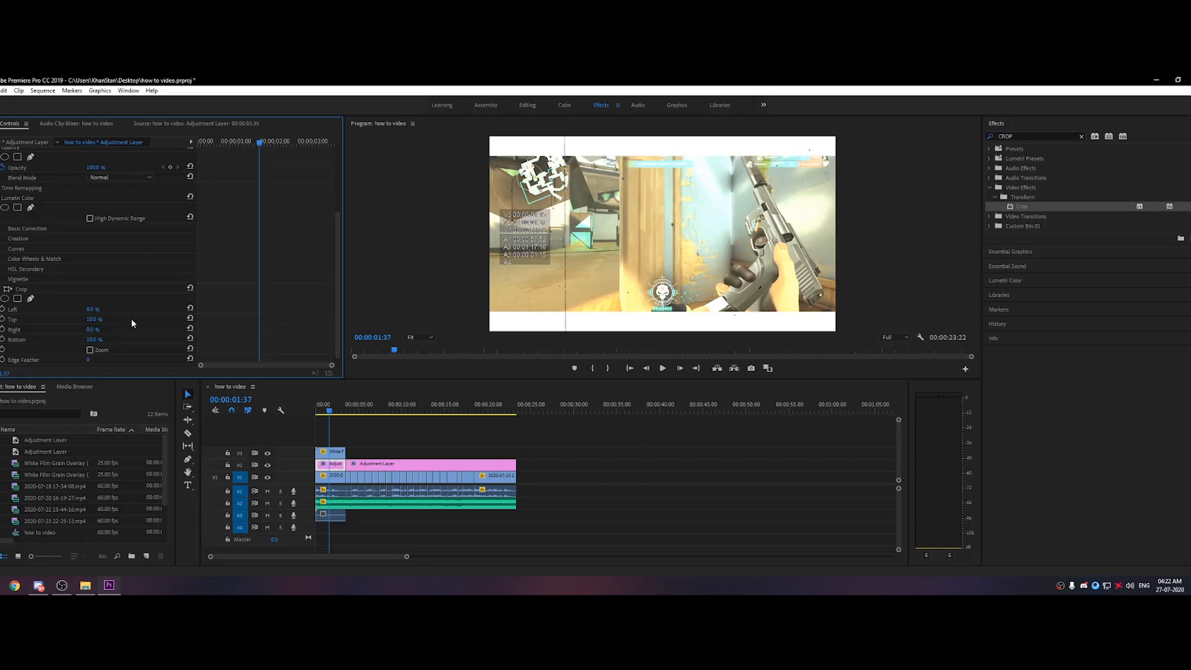
# Set the Crop Top and Bottom values of the long adjustment layer to 10%.
pyautogui.click(373, 471)
pyautogui.scroll(-3, 105, 319)
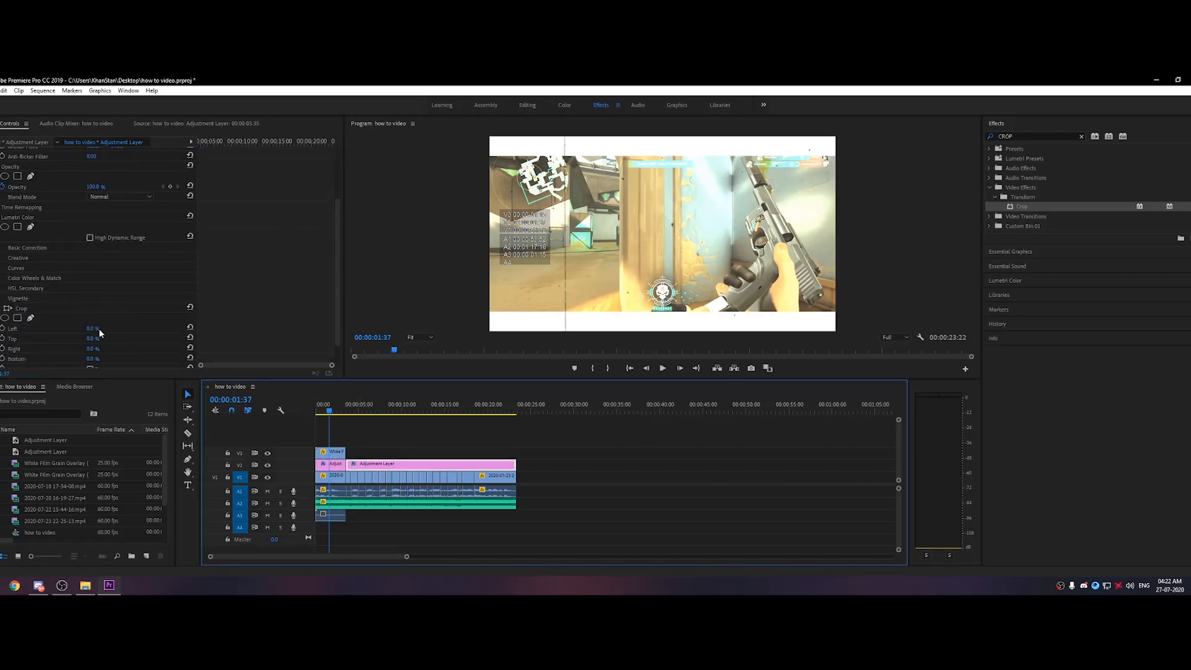
pyautogui.click(93, 339)
pyautogui.write('10')
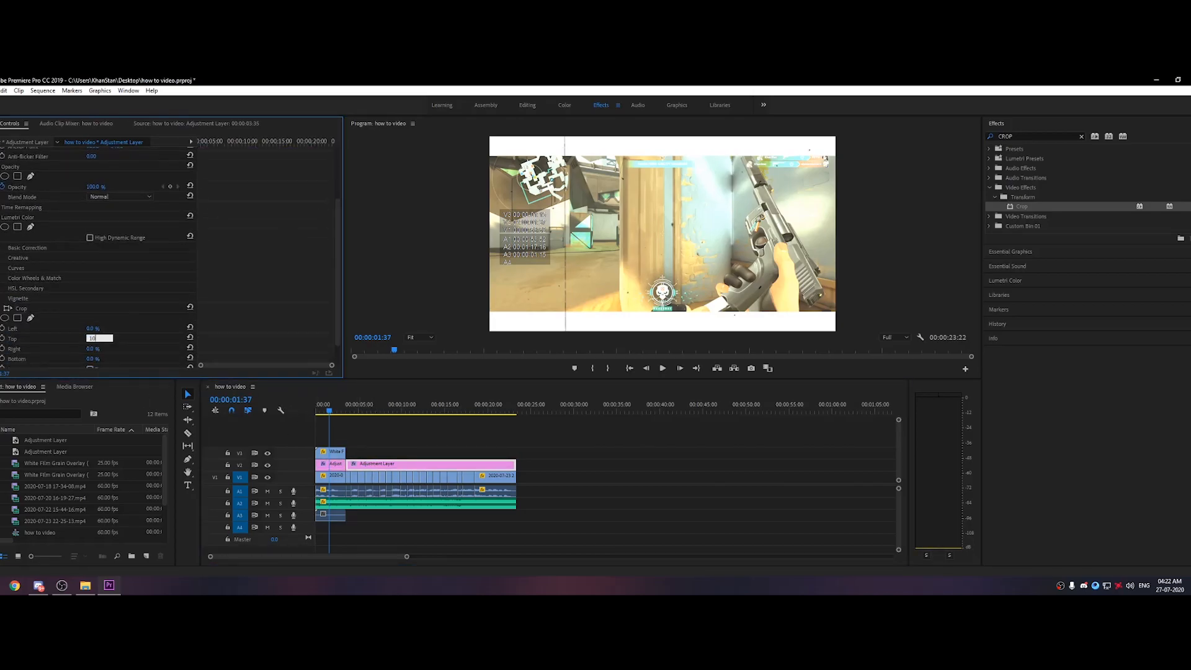
pyautogui.click(93, 358)
pyautogui.write('10')
# Check the cropped frame at 00:00:06:47, deselect the layer and return the playhead to the start of the montage.
pyautogui.moveTo(344, 412); pyautogui.dragTo(375, 415)
pyautogui.click(644, 154)
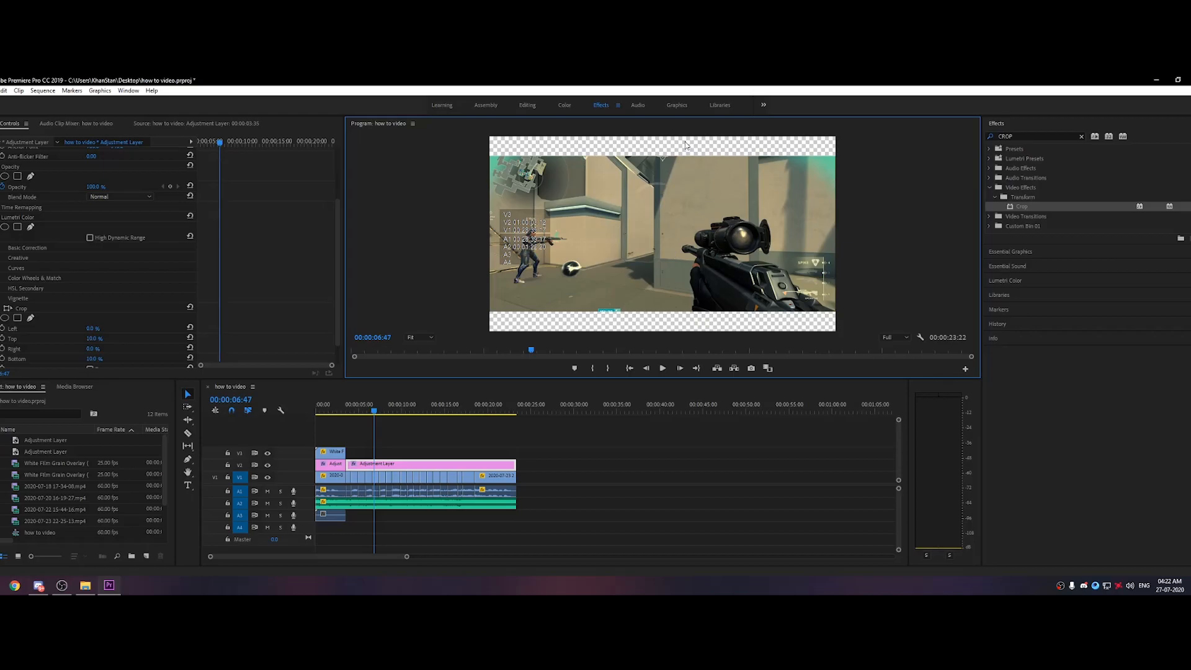
pyautogui.click(391, 419)
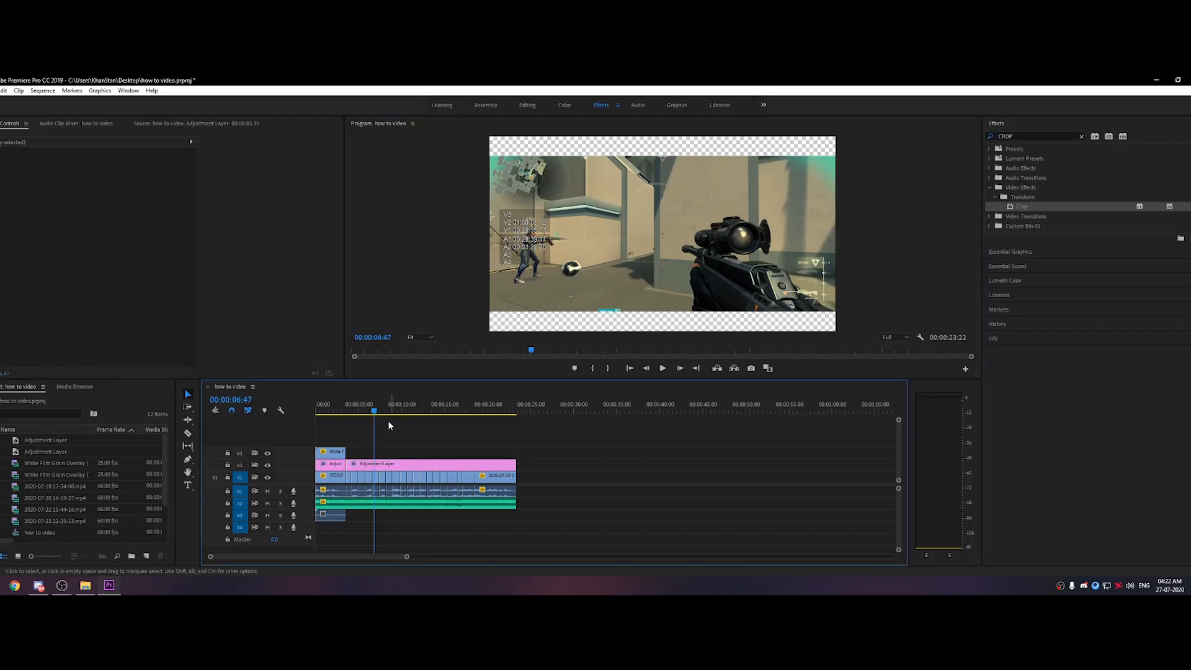
pyautogui.press('Home')
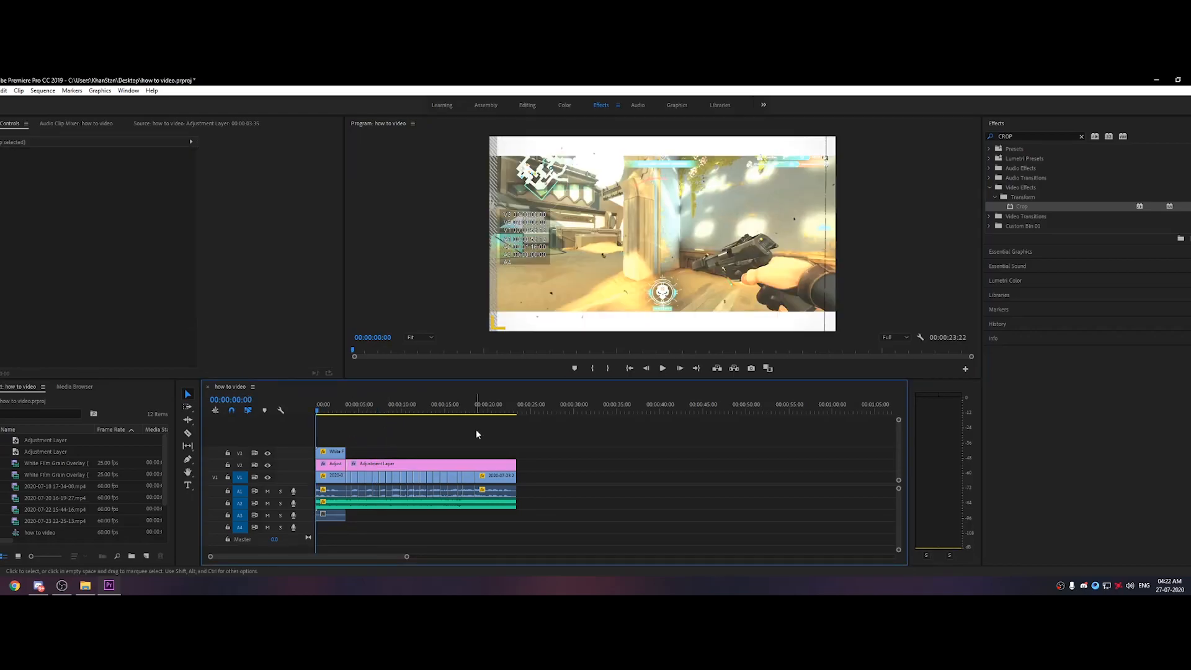